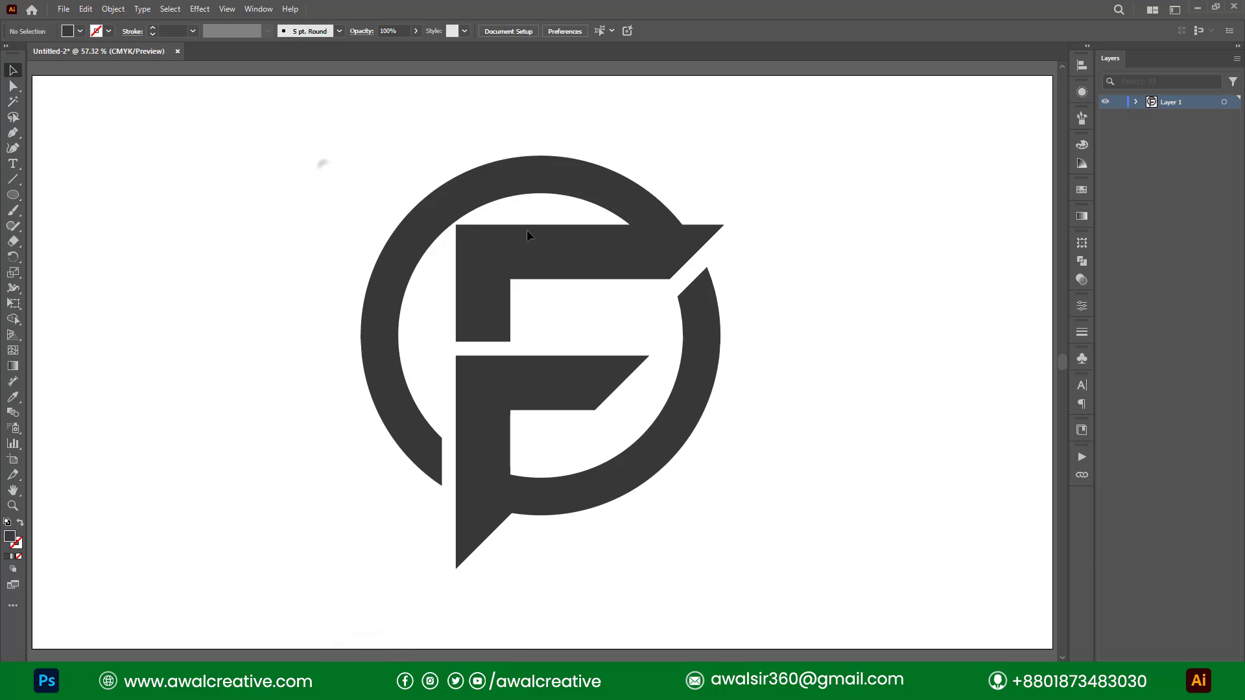
pyautogui.click(320, 162)
pyautogui.moveTo(765, 562); pyautogui.dragTo(764, 584)
pyautogui.click(862, 506)
pyautogui.moveTo(268, 113); pyautogui.dragTo(806, 496)
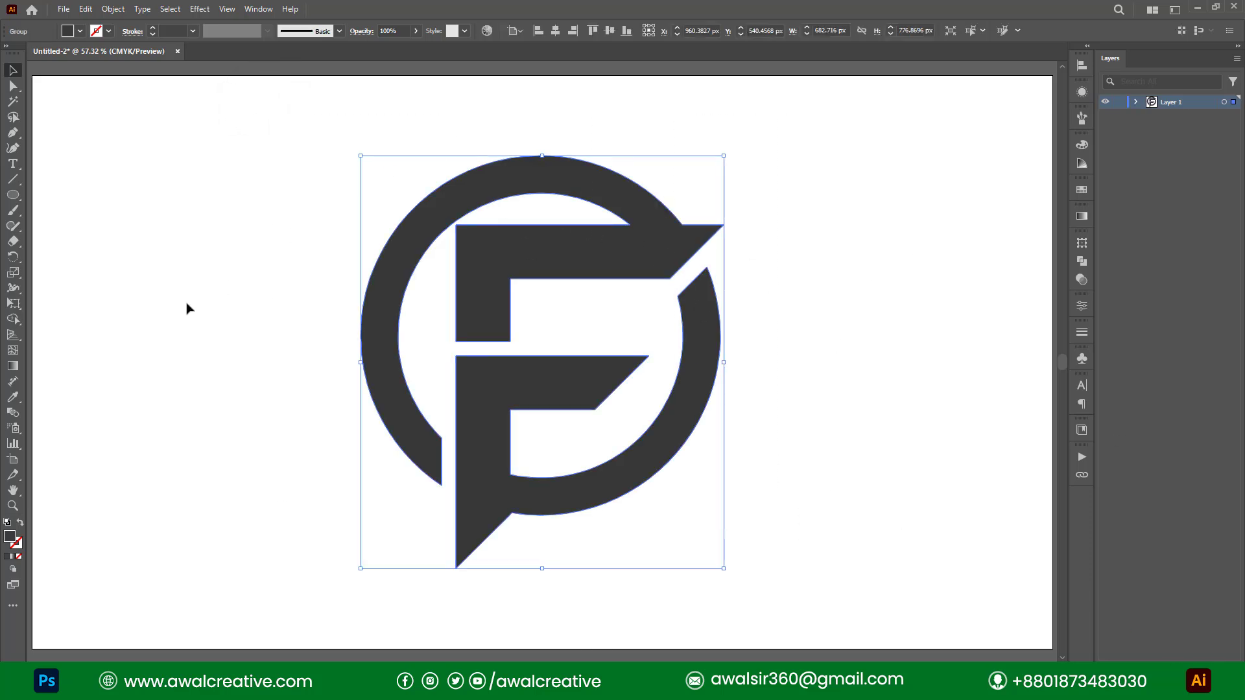
pyautogui.click(871, 332)
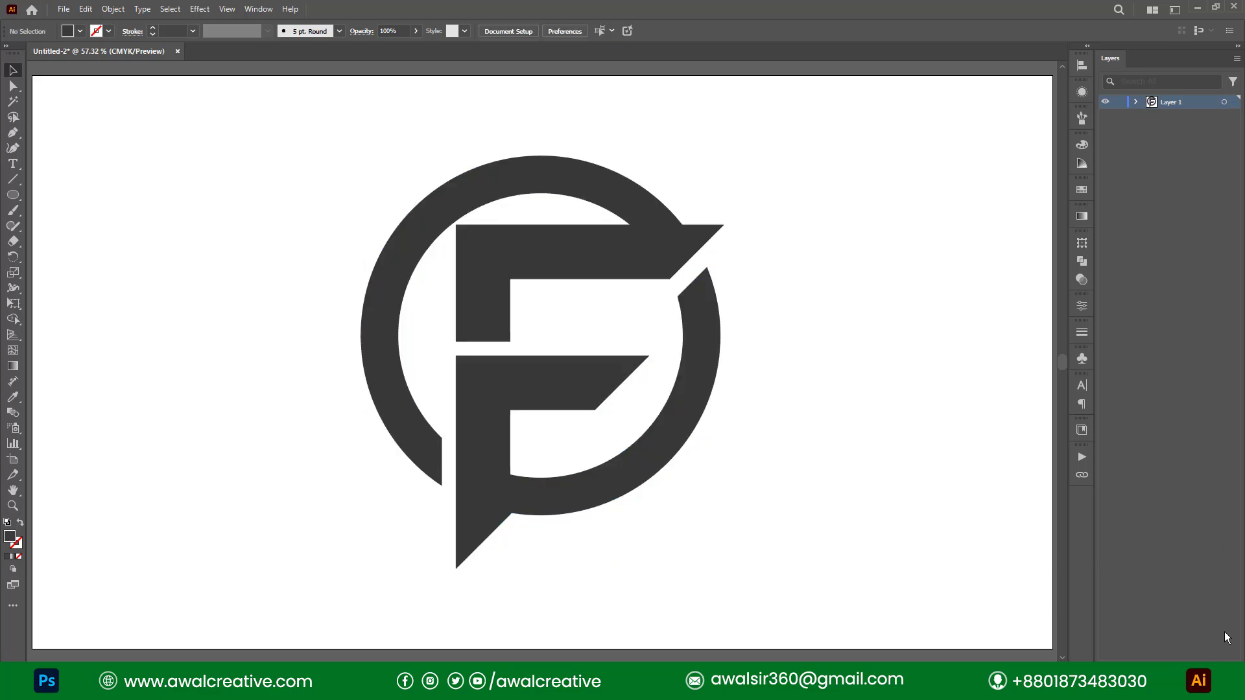
# - Add a new layer above Layer 1, and hide and lock Layer 1
pyautogui.hotkey('ctrl', 'l')
pyautogui.click(1105, 116)
pyautogui.click(1118, 115)
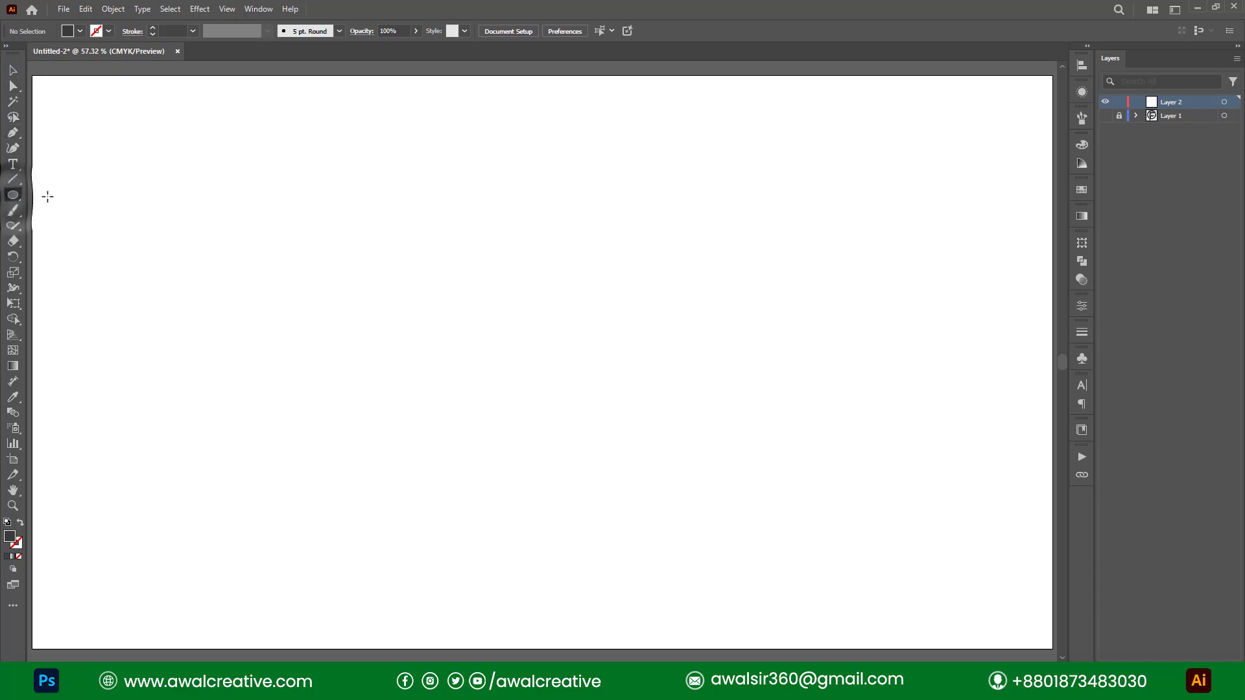
# - Draw a perfect circle about 799 px in diameter on Layer 2 with the Ellipse tool
pyautogui.click(13, 194)
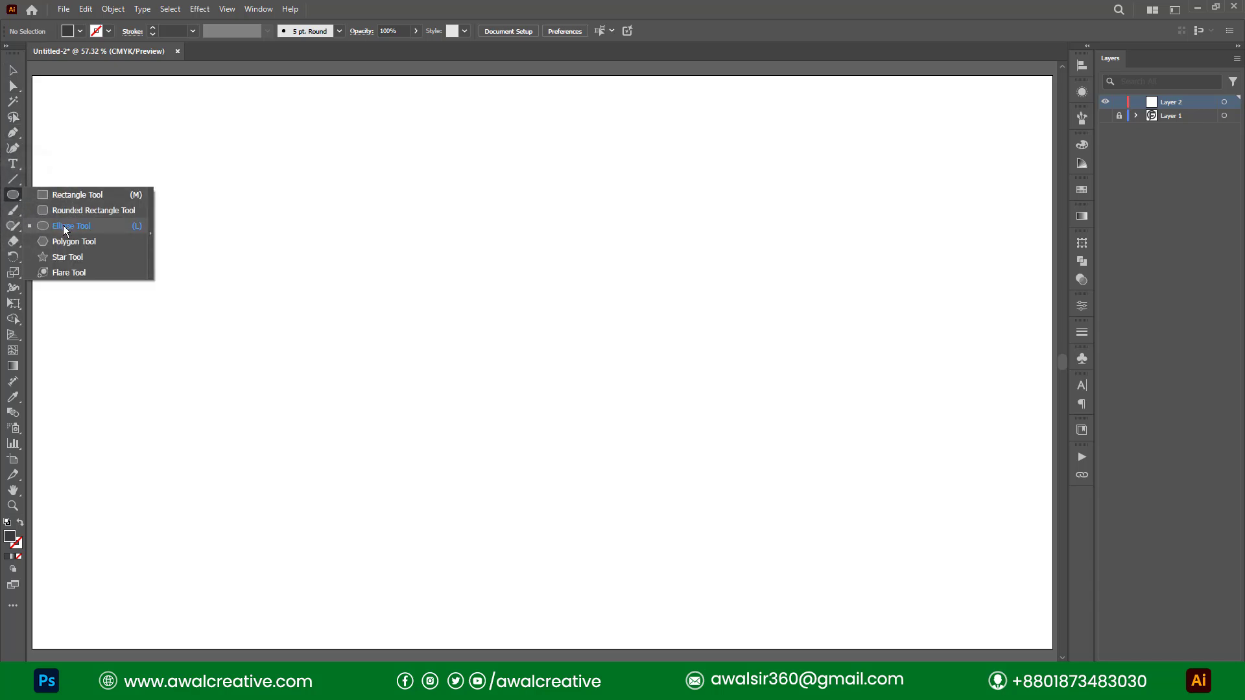
pyautogui.click(61, 226)
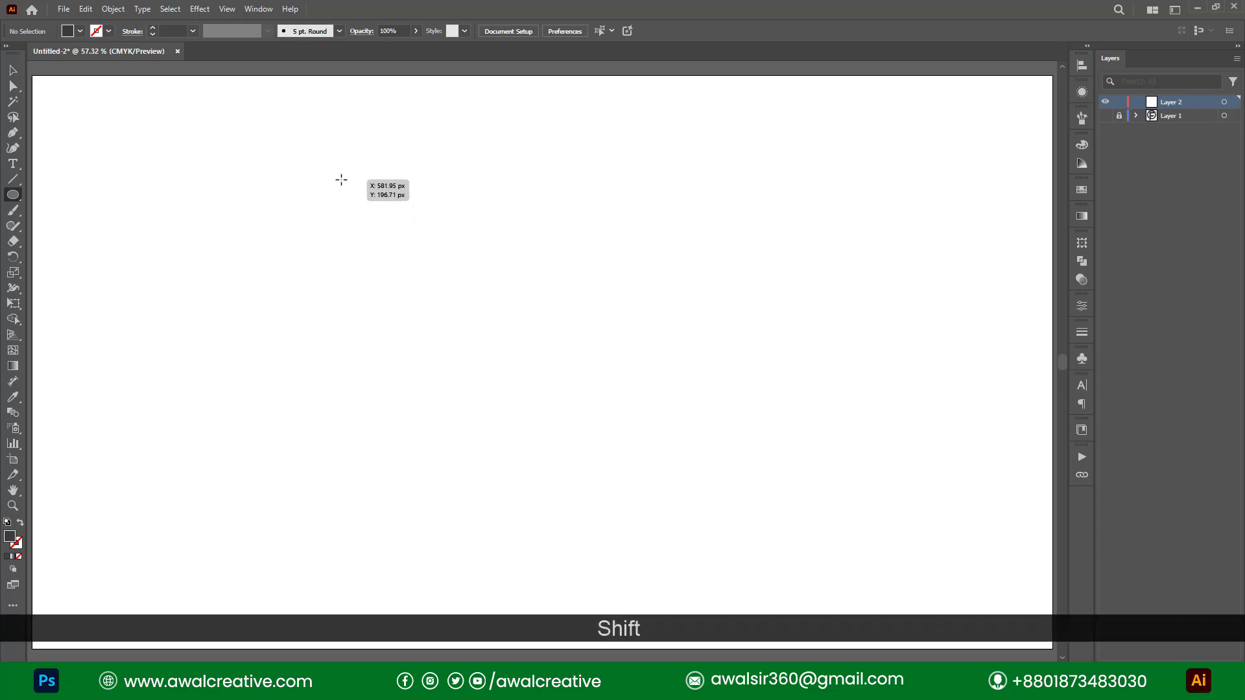
pyautogui.moveTo(341, 179); pyautogui.dragTo(766, 418)
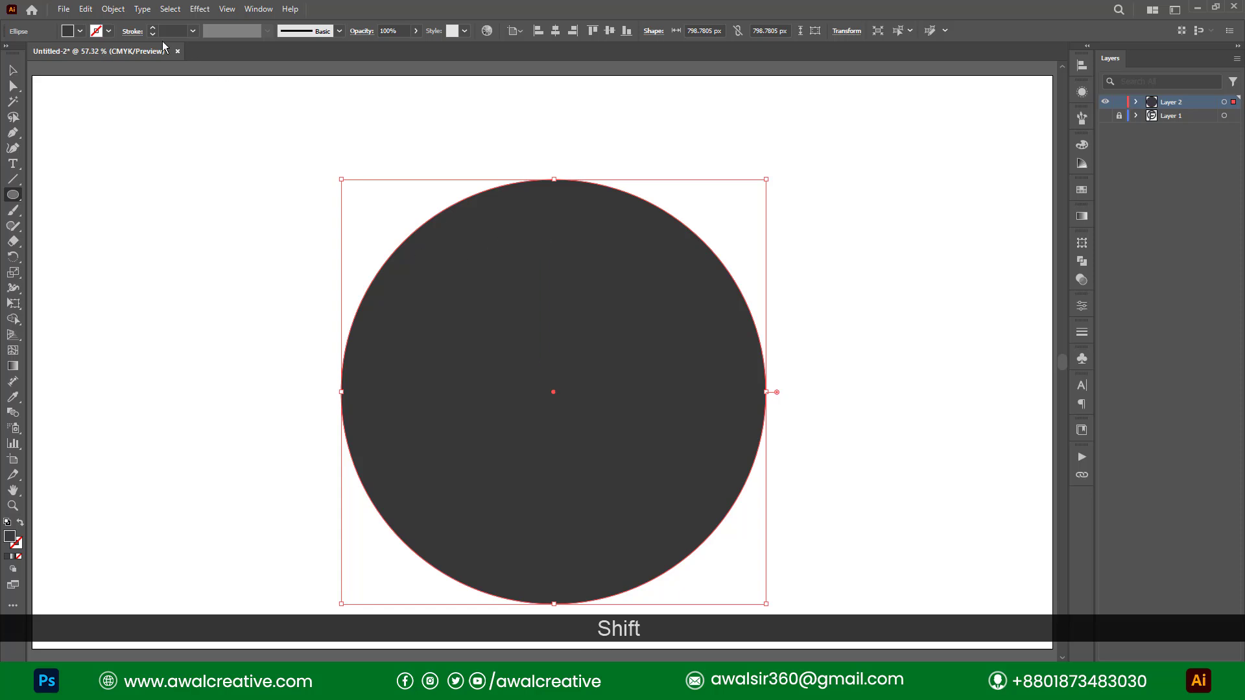
# - Set the circle's fill to none and its stroke to black
pyautogui.click(80, 30)
pyautogui.click(13, 80)
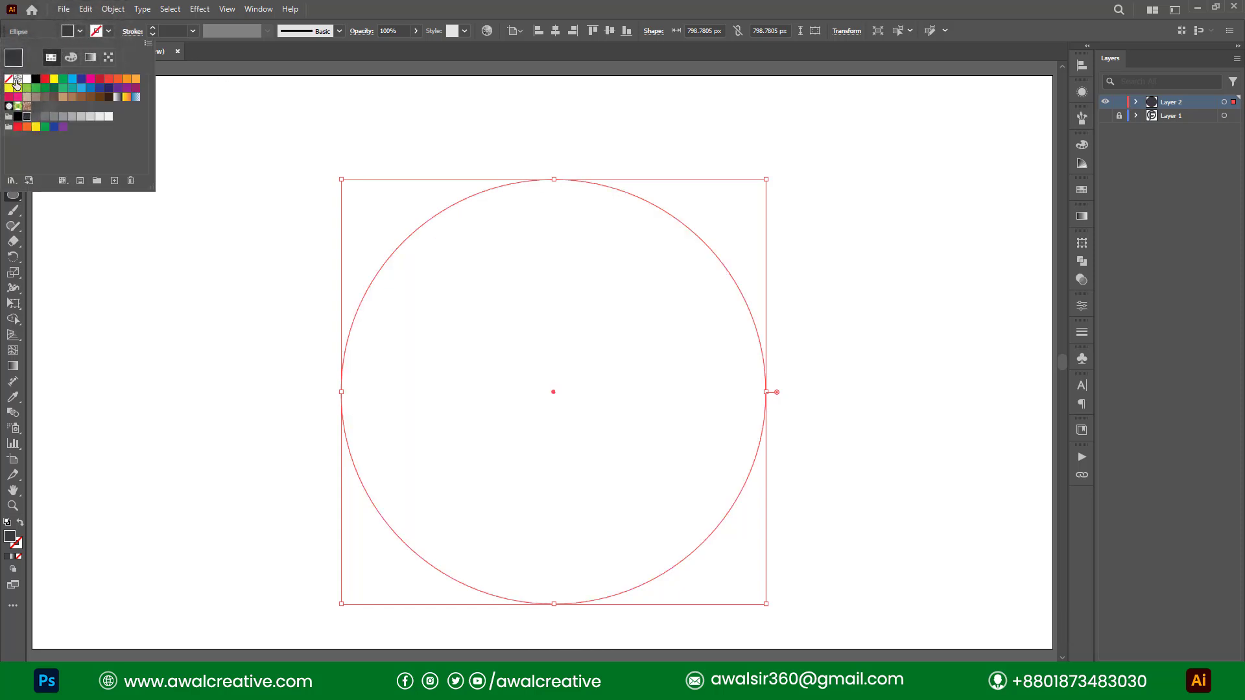
pyautogui.click(111, 31)
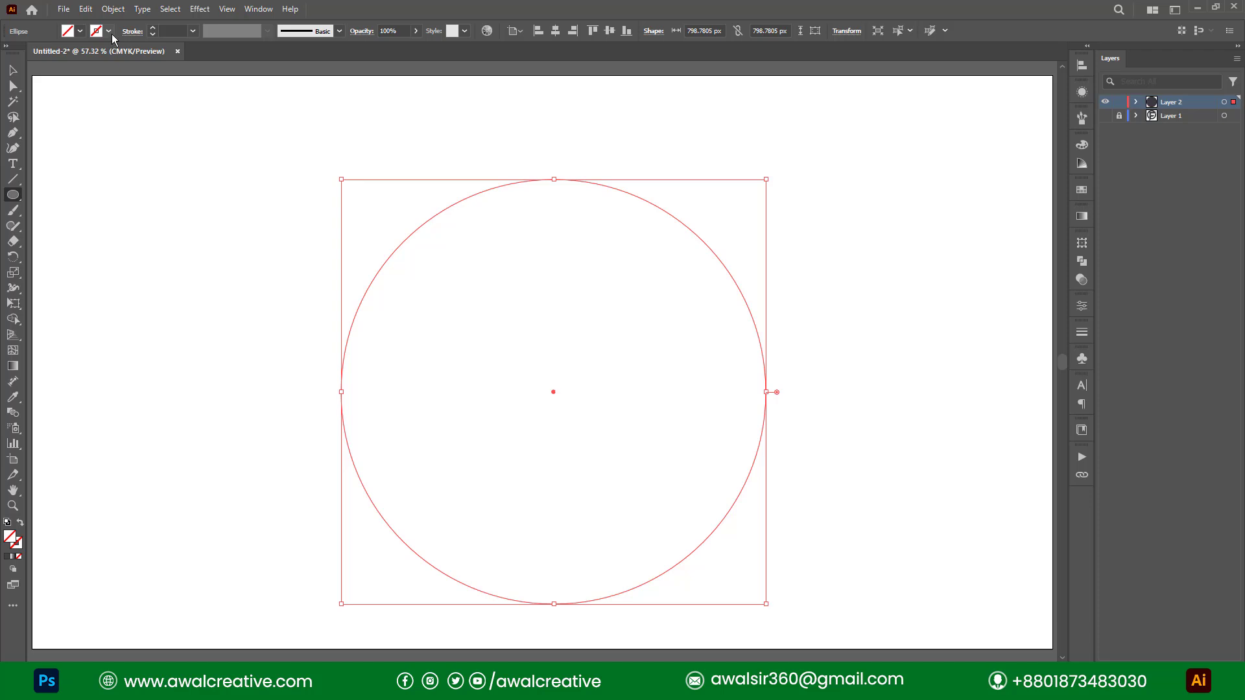
pyautogui.click(109, 31)
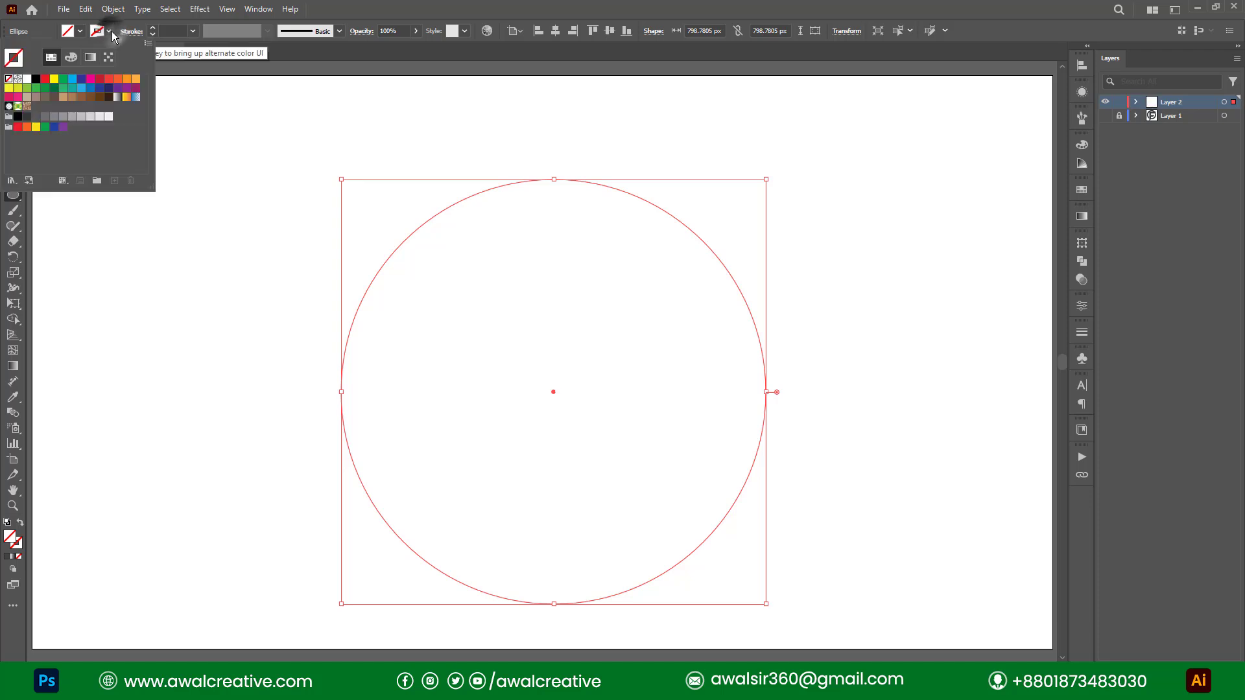
pyautogui.click(35, 78)
pyautogui.click(275, 5)
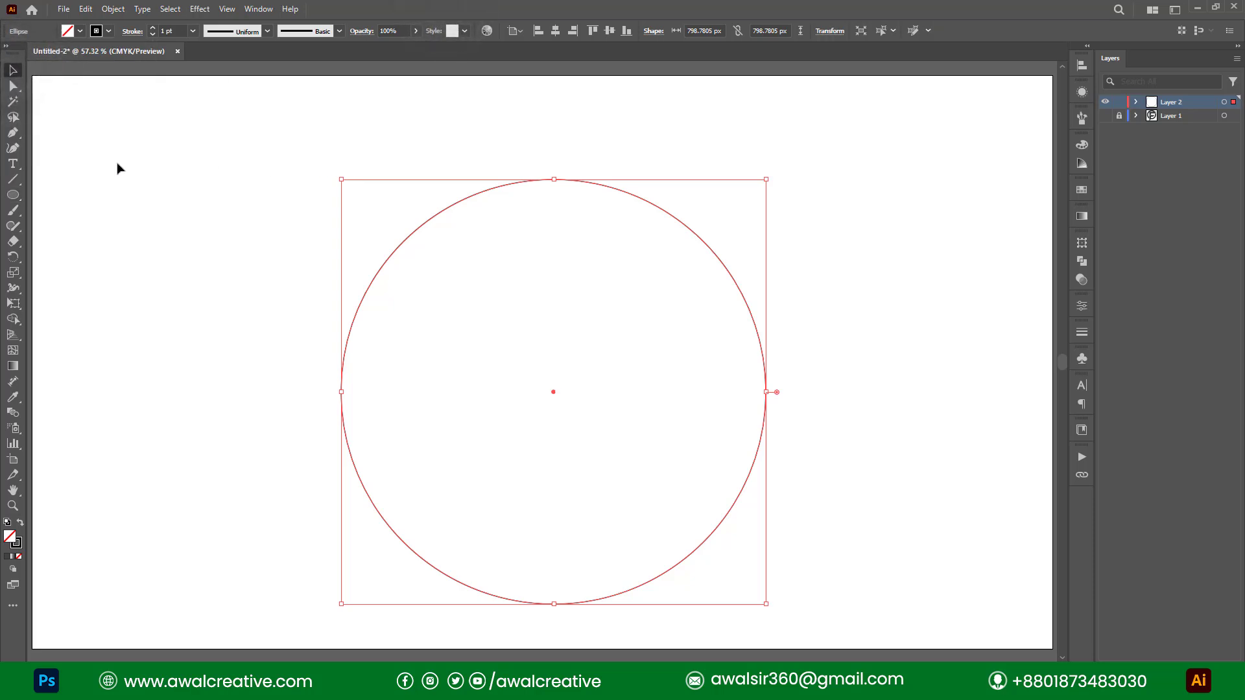
# - Centre the circle horizontally and vertically on the artboard
pyautogui.click(1085, 68)
pyautogui.click(947, 94)
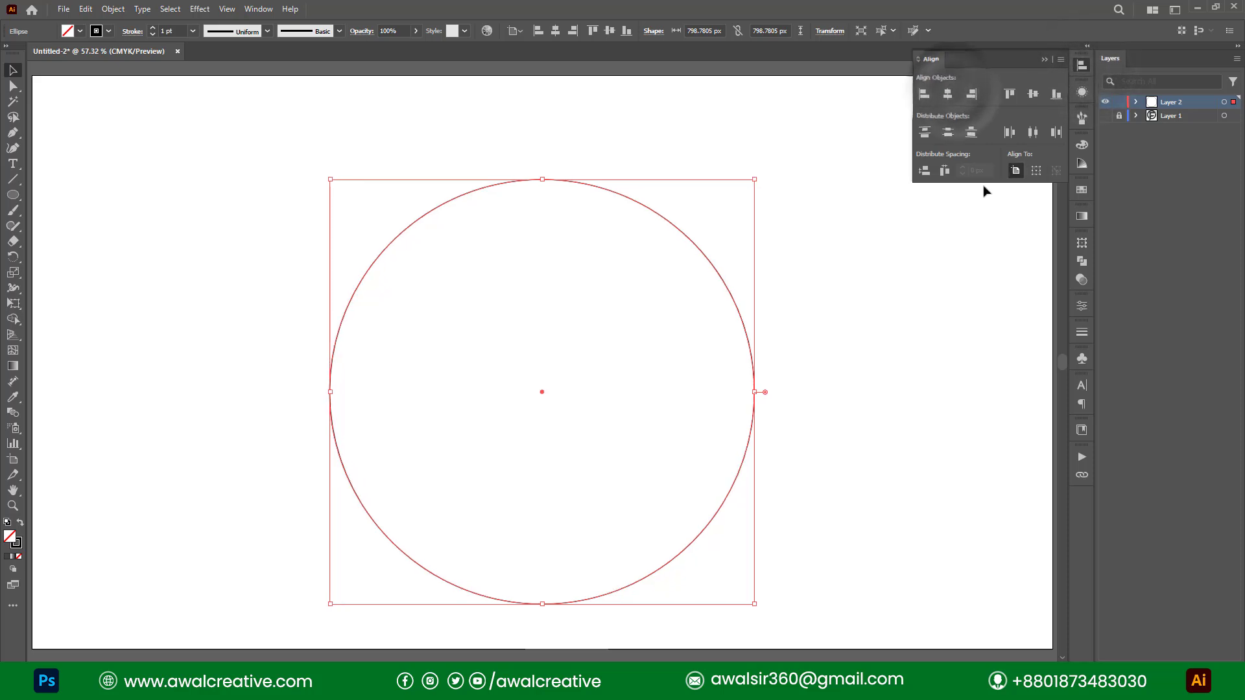
pyautogui.click(1015, 171)
pyautogui.click(948, 94)
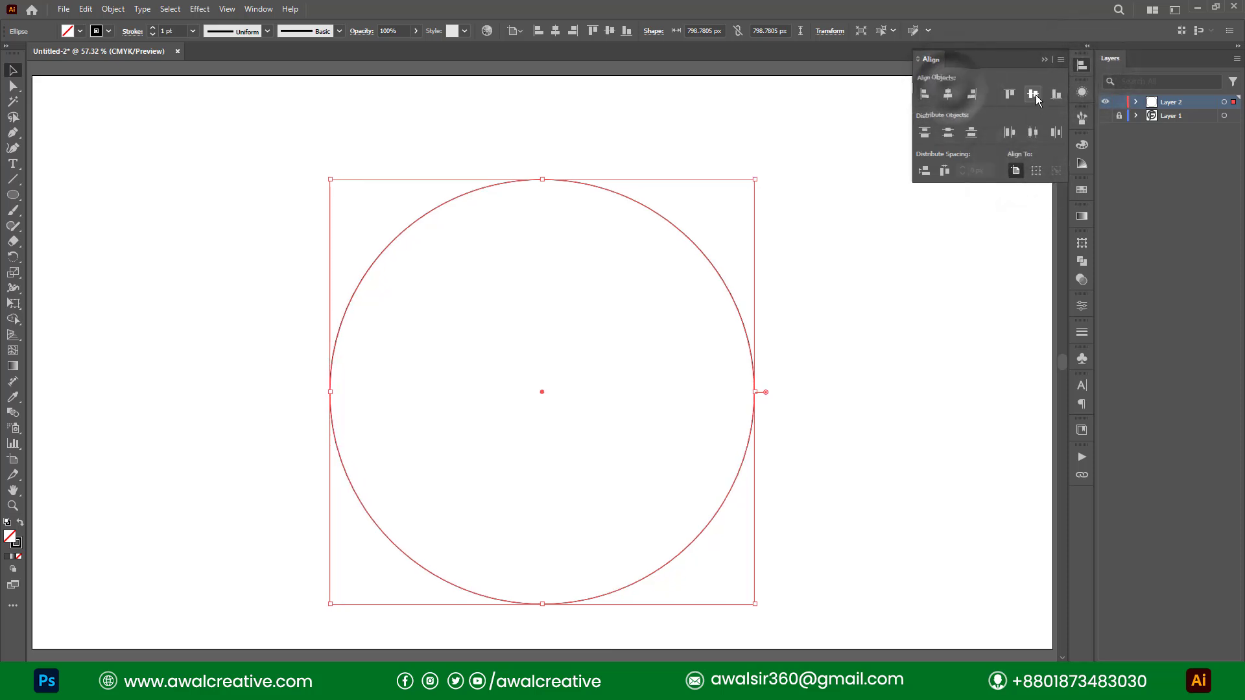
pyautogui.click(1033, 94)
pyautogui.click(1039, 64)
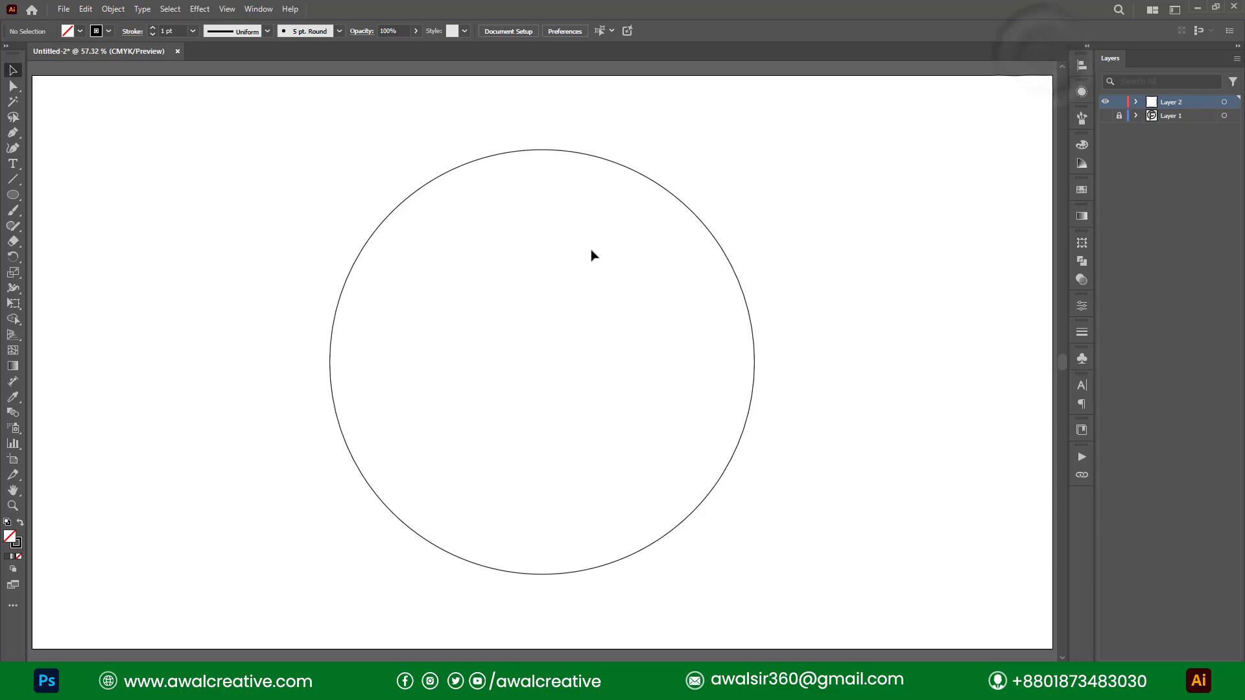
# - Paste a copy of the circle in front and scale it down from its centre to form an inner concentric circle
pyautogui.moveTo(349, 162); pyautogui.dragTo(478, 273)
pyautogui.hotkey('ctrl', 'c')
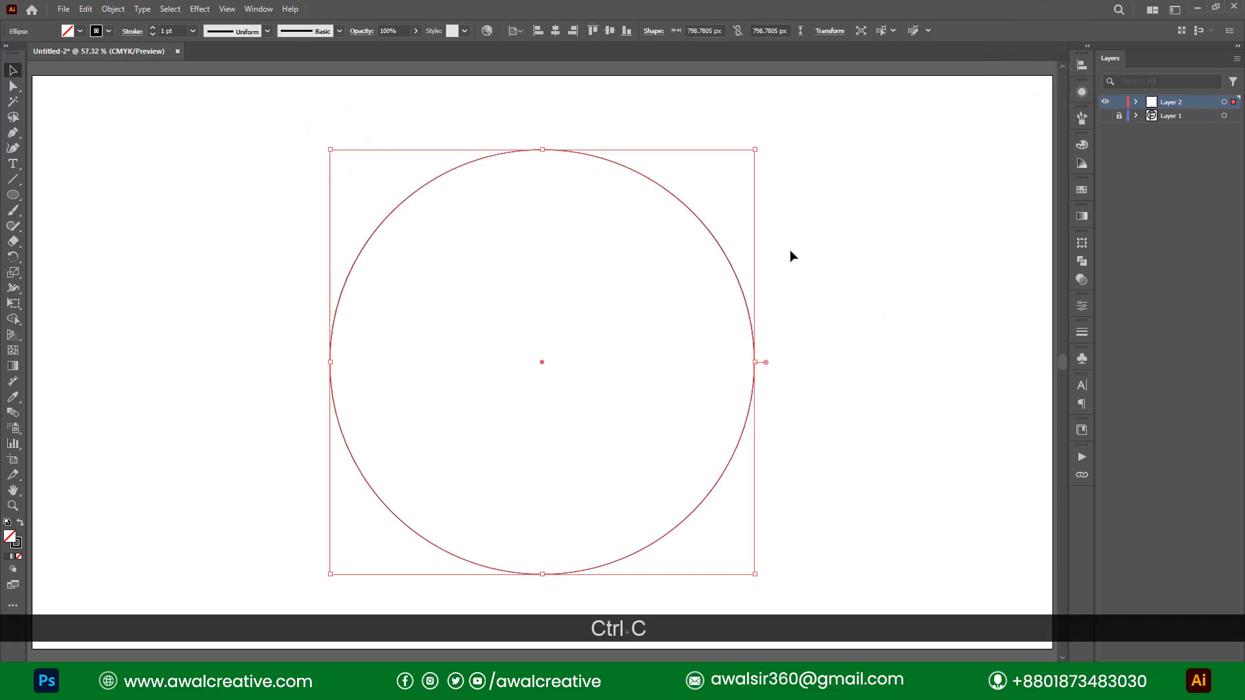
pyautogui.hotkey('ctrl', 'f')
pyautogui.moveTo(544, 149); pyautogui.dragTo(542, 186)
pyautogui.click(821, 198)
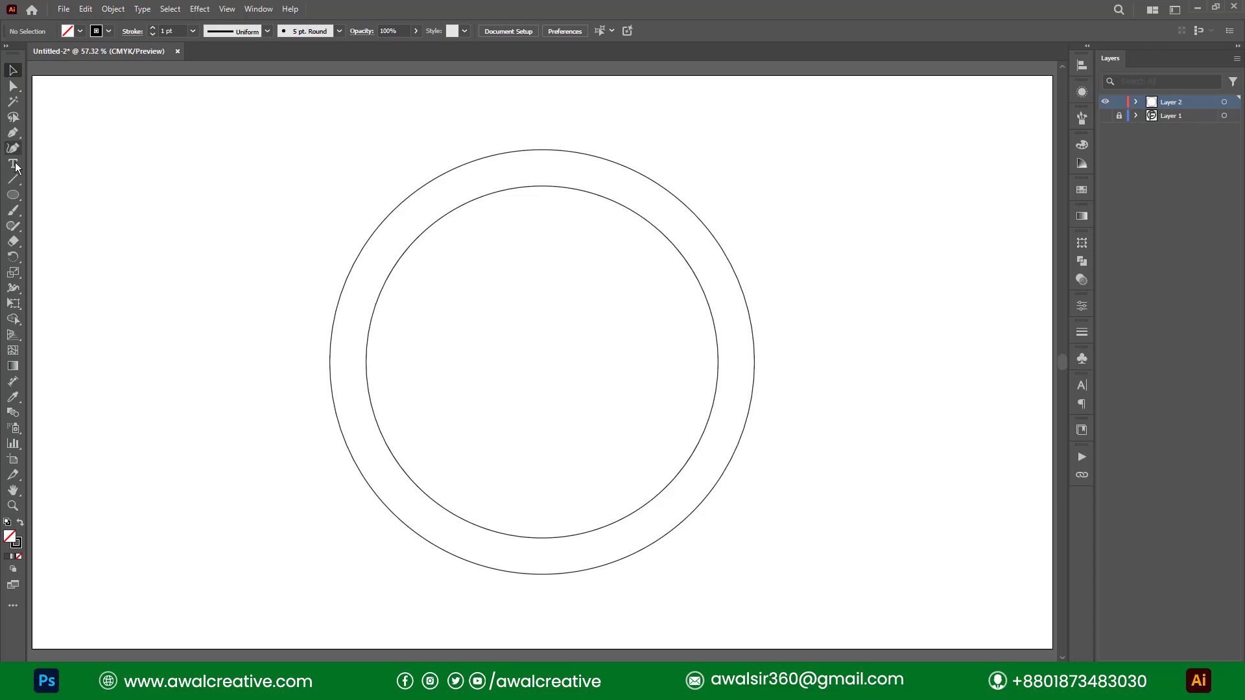
# - Draw a vertical line about 1088 px long across the left part of the circles and duplicate it to its right
pyautogui.moveTo(20, 185); pyautogui.dragTo(57, 174)
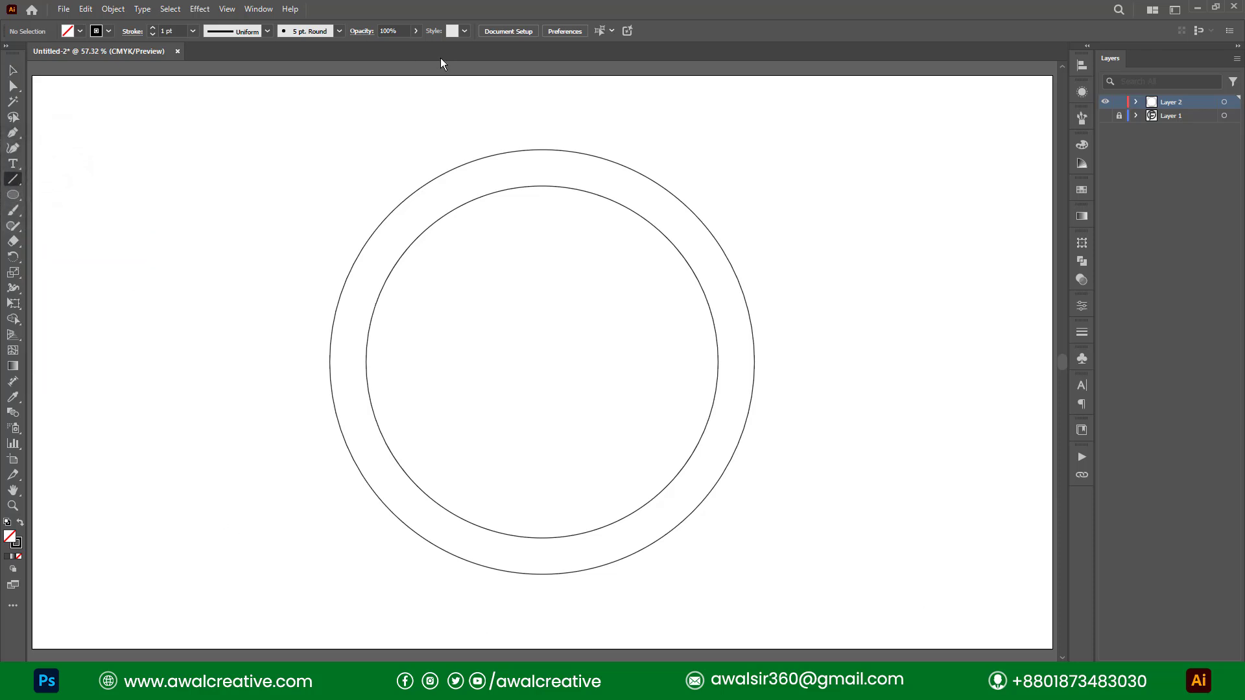
pyautogui.moveTo(439, 69); pyautogui.dragTo(430, 645)
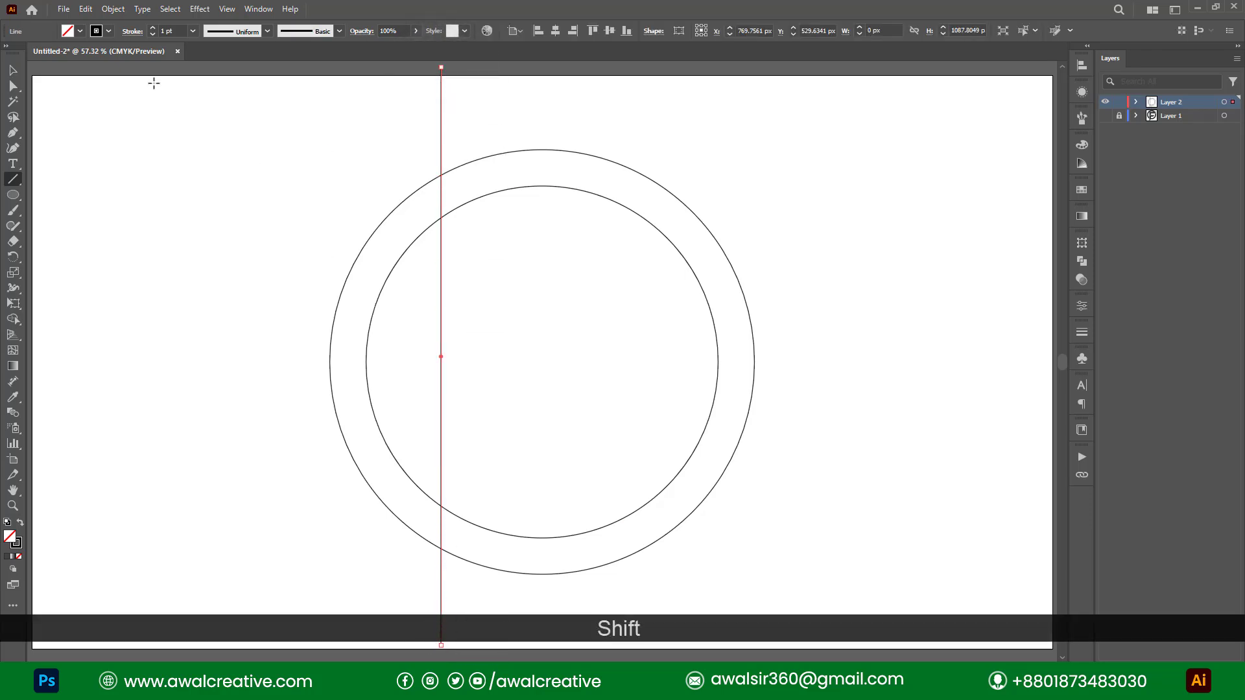
pyautogui.click(14, 69)
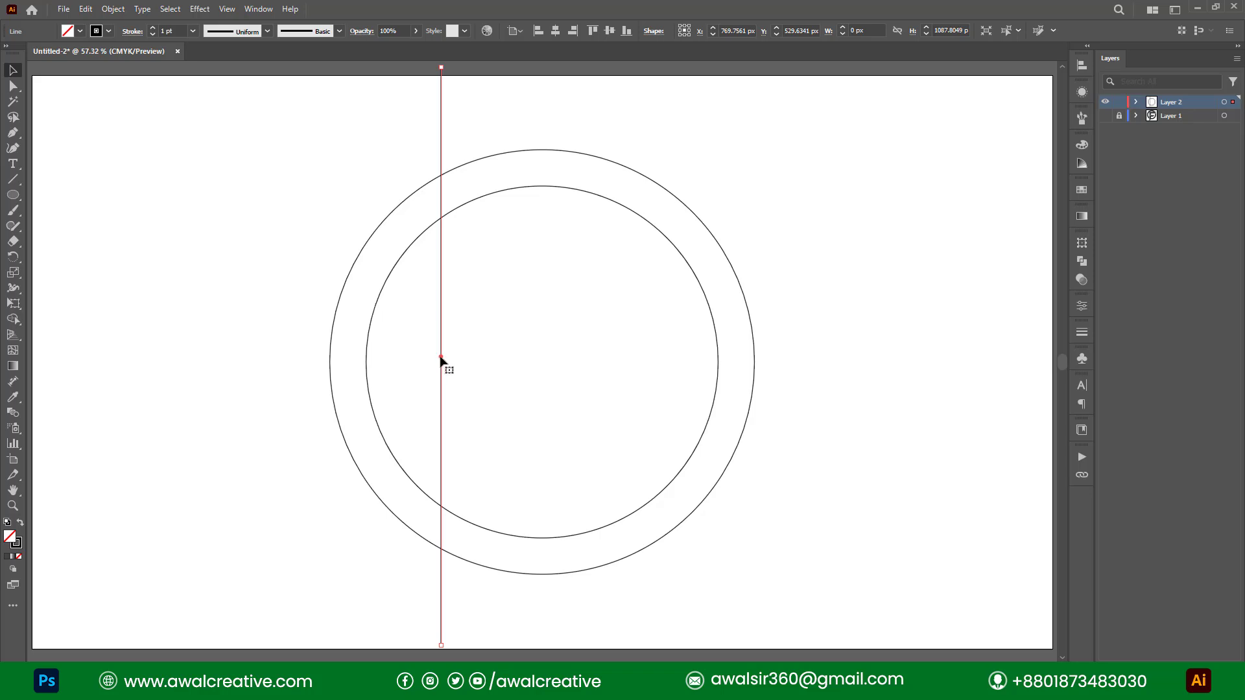
pyautogui.moveTo(442, 358); pyautogui.dragTo(479, 371)
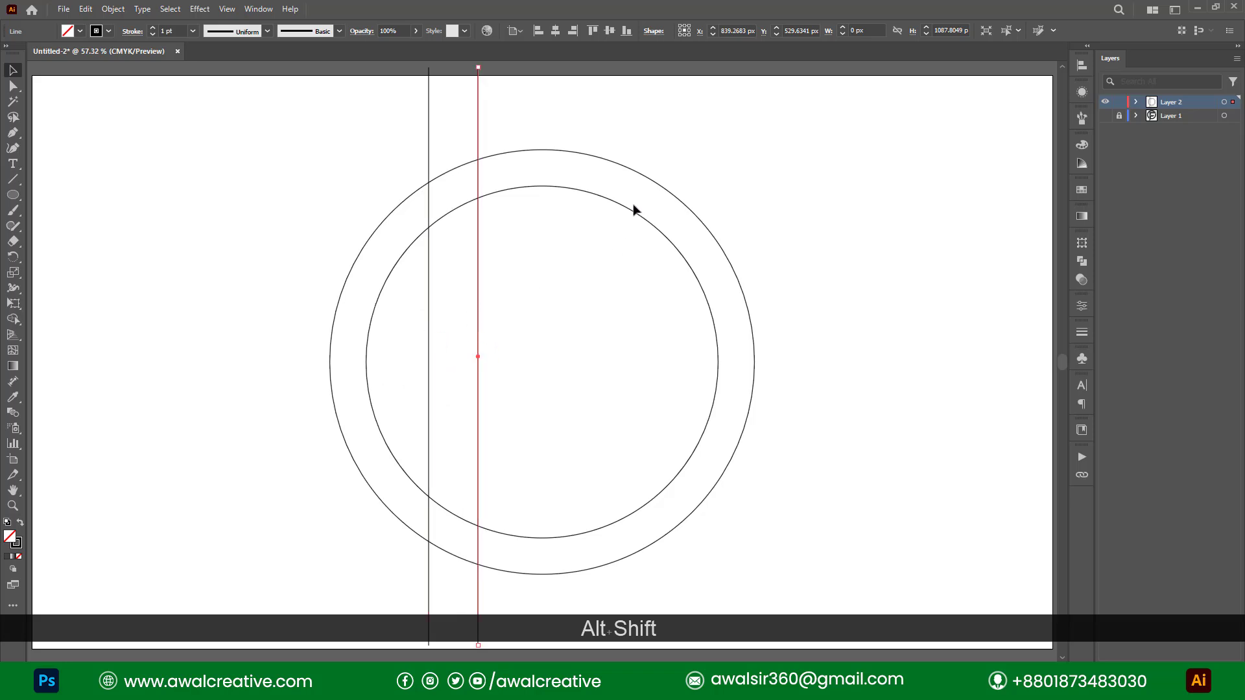
pyautogui.click(630, 159)
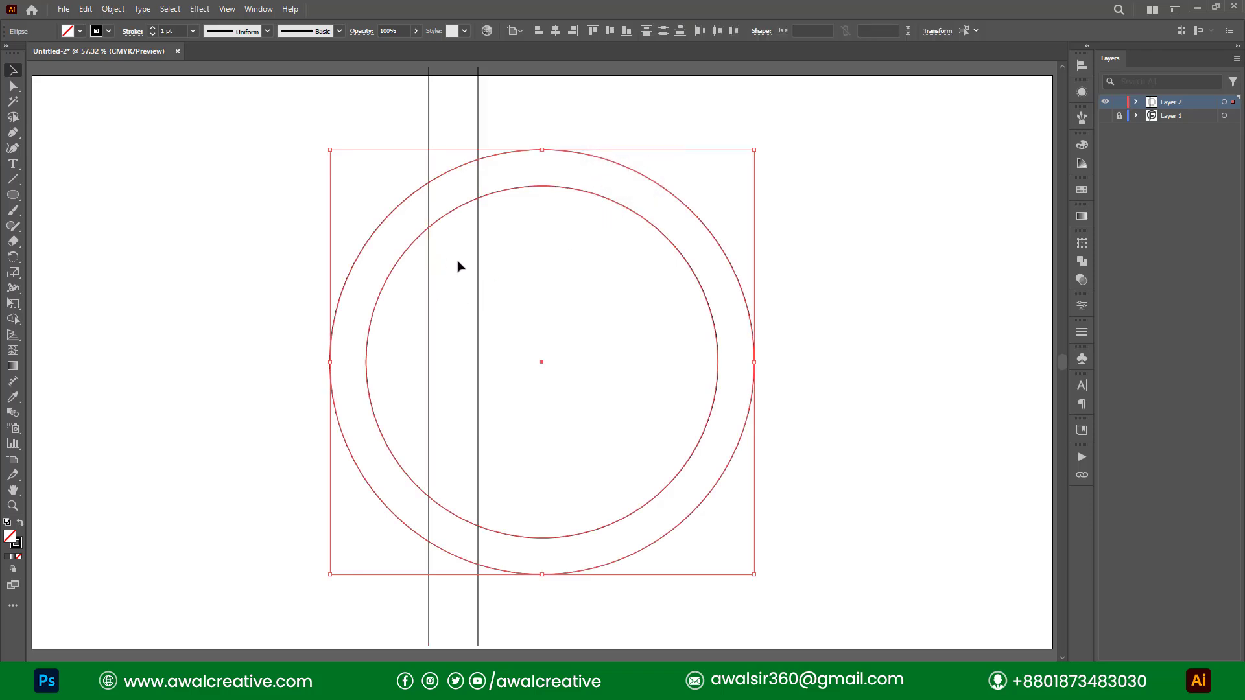
pyautogui.click(529, 282)
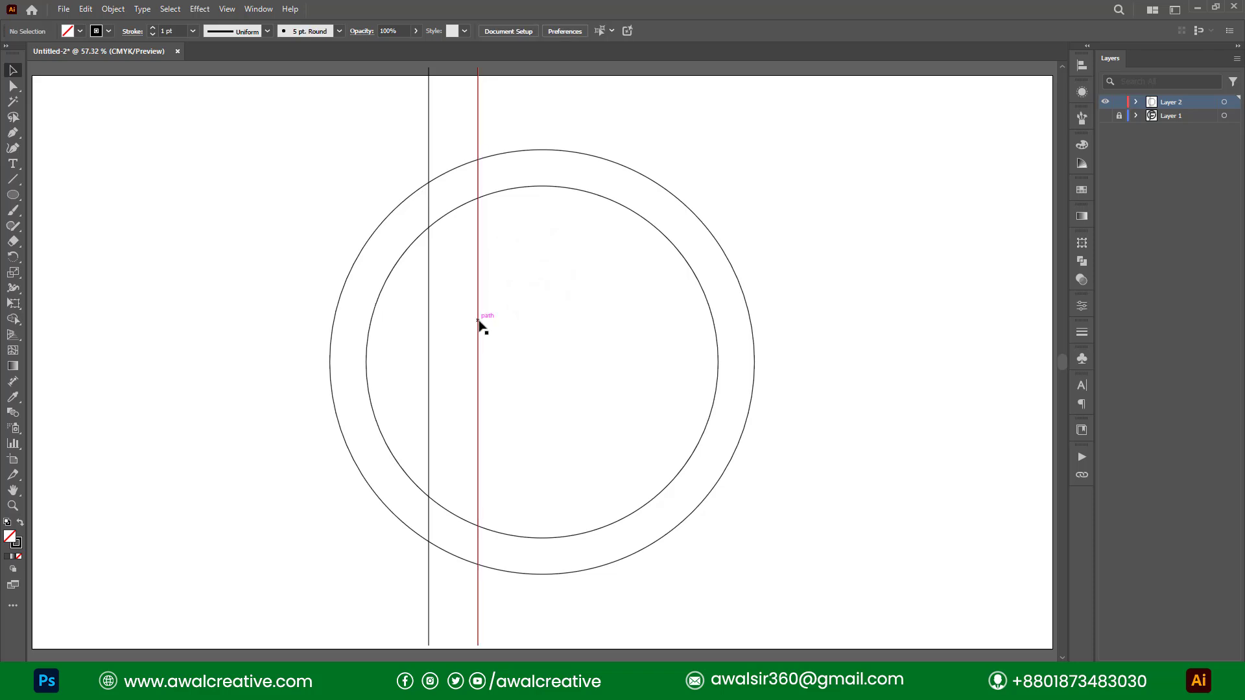
# - Shift the right-hand vertical line closer to the other so the pair is about 85 px apart
pyautogui.moveTo(479, 322); pyautogui.dragTo(476, 326)
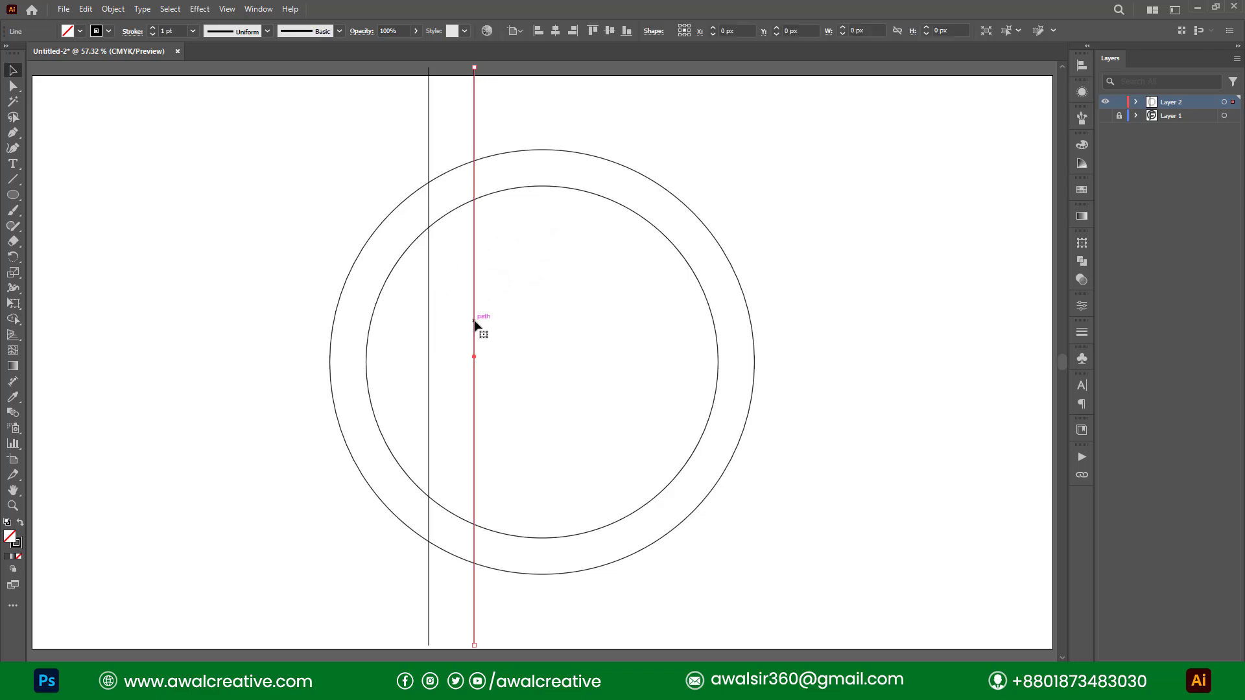
pyautogui.press('Left')
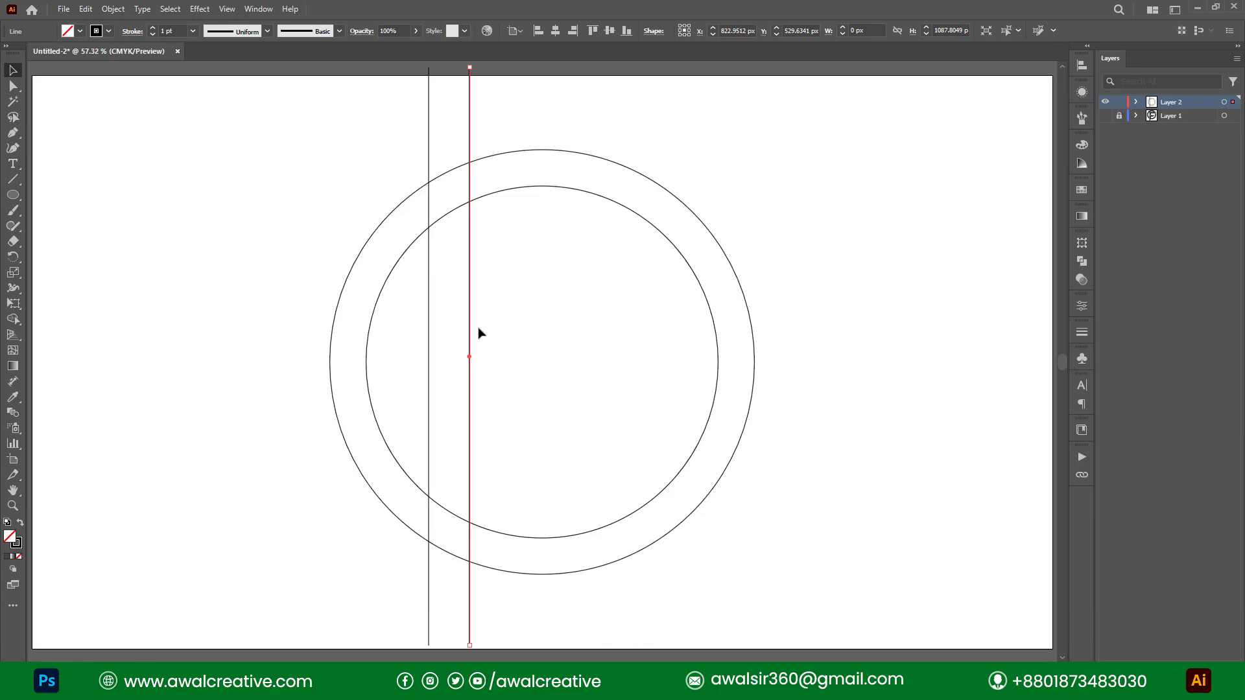
pyautogui.moveTo(471, 358); pyautogui.dragTo(474, 359)
pyautogui.click(547, 387)
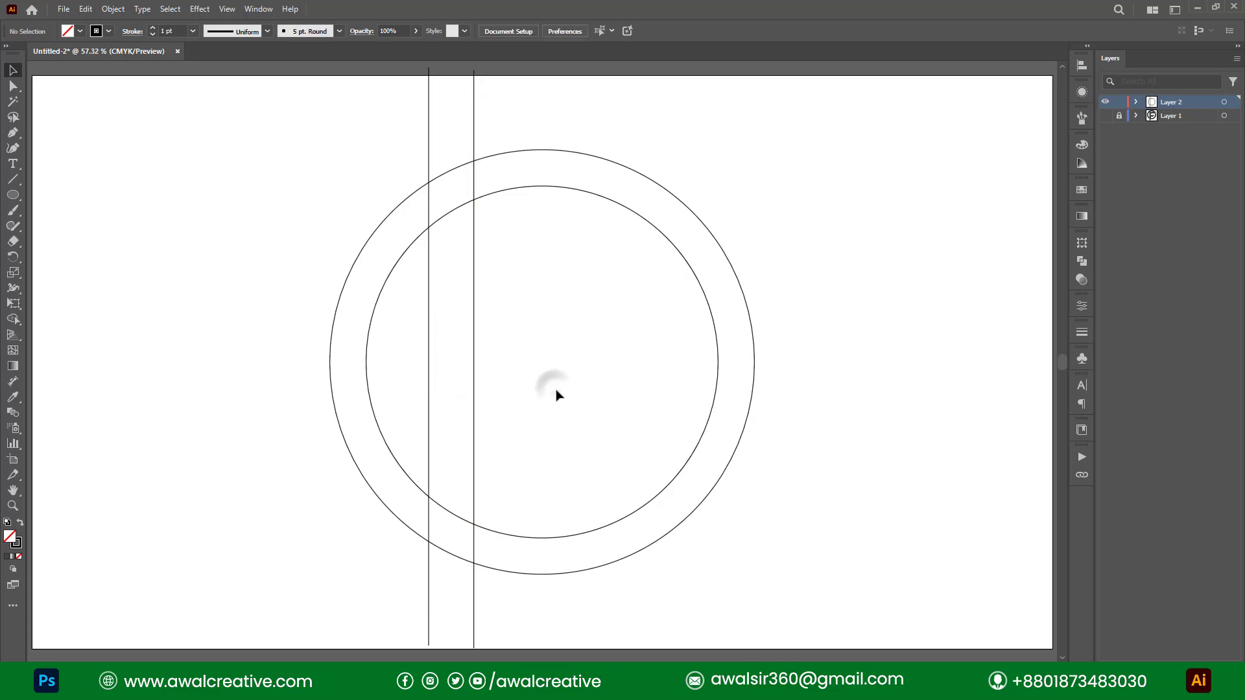
# - Duplicate the pair of vertical lines across the right half of the circles
pyautogui.moveTo(383, 131); pyautogui.dragTo(536, 139)
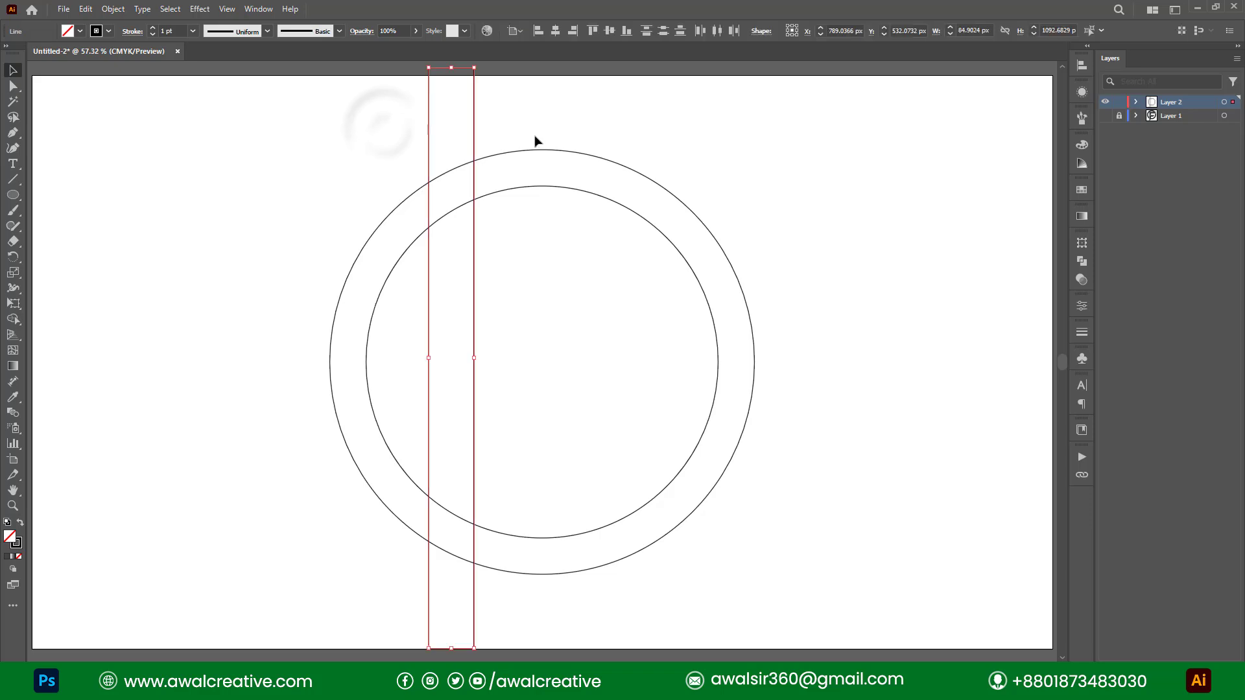
pyautogui.moveTo(476, 326); pyautogui.dragTo(618, 326)
pyautogui.scroll(1, 619, 298)
pyautogui.scroll(1, 619, 298)
pyautogui.click(667, 158)
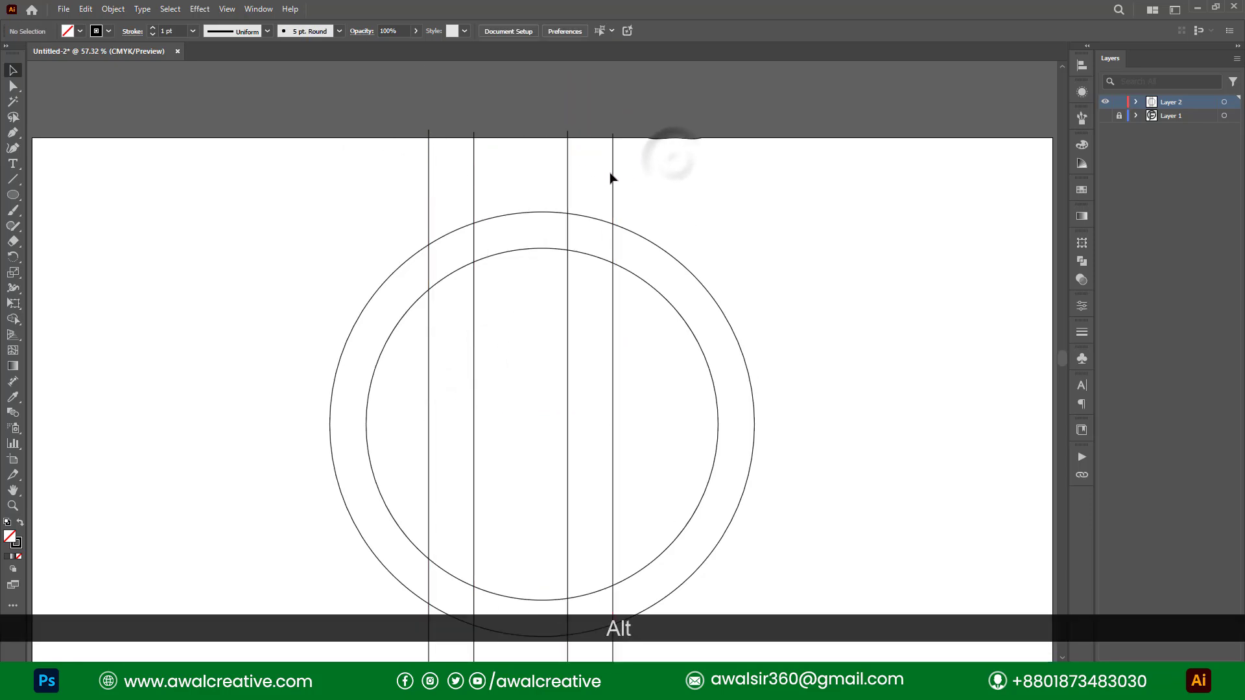
# - Add two line copies between the right-hand pair and centre all four lines vertically on the artboard
pyautogui.click(569, 187)
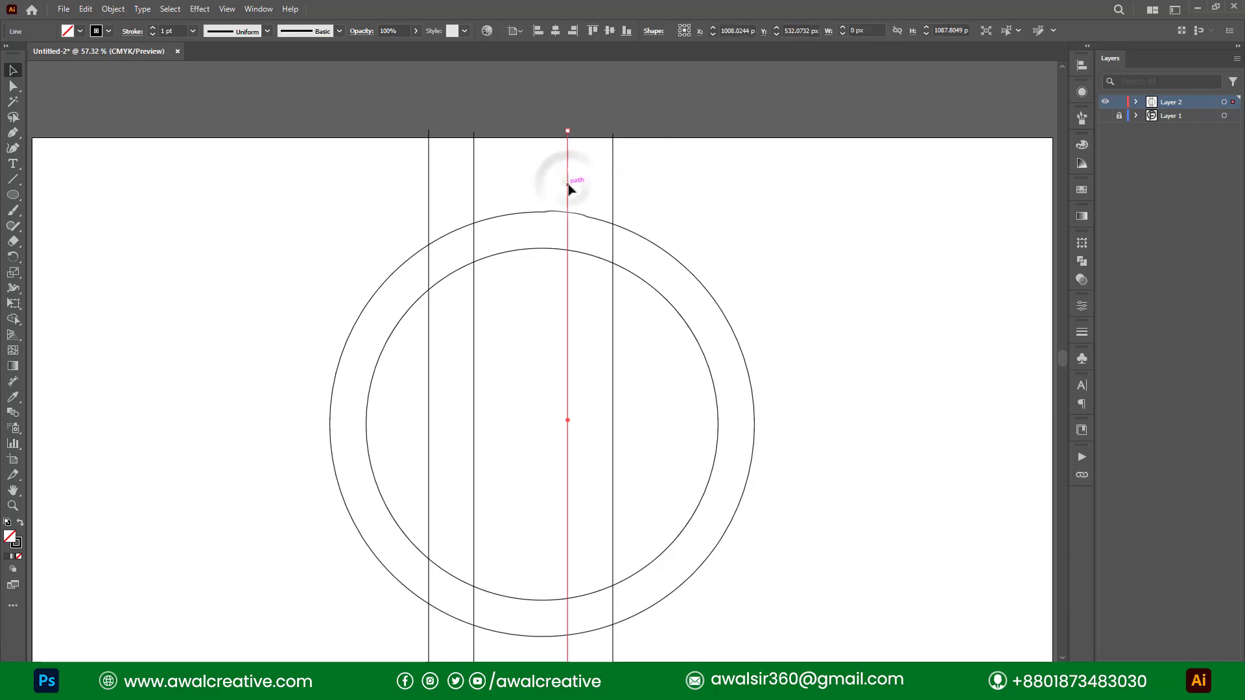
pyautogui.moveTo(569, 187); pyautogui.dragTo(552, 163)
pyautogui.click(1087, 65)
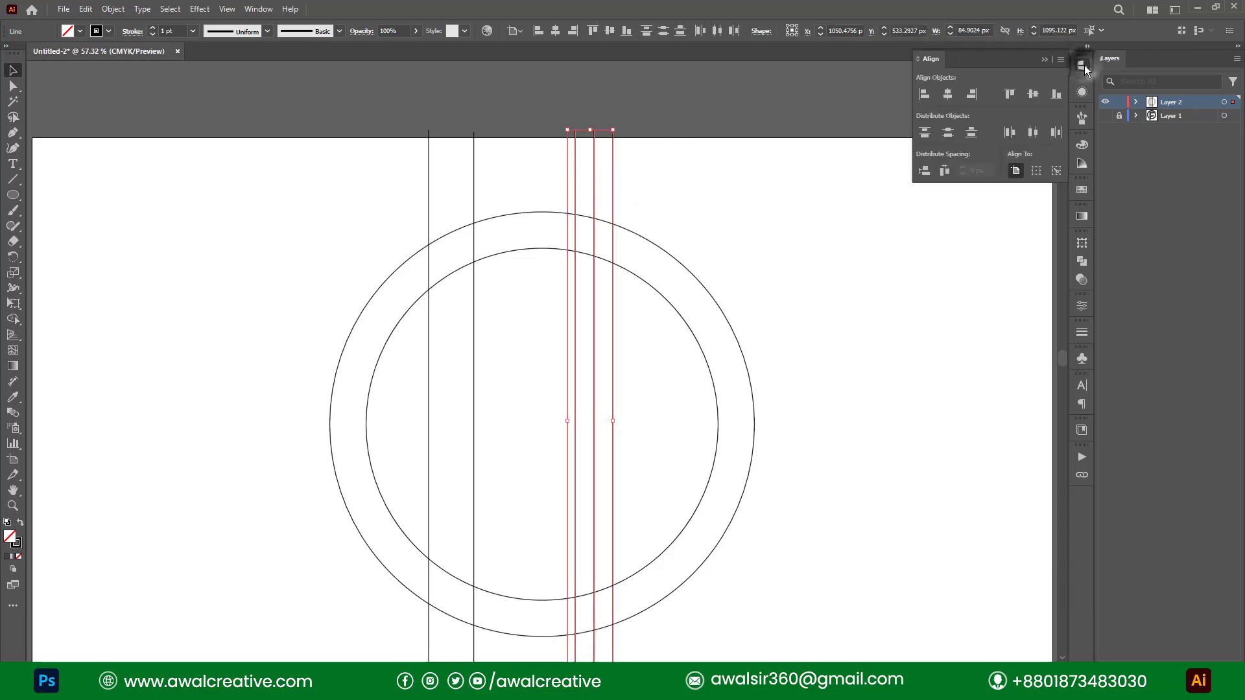
pyautogui.click(1033, 94)
# - Distribute the four right-hand lines with equal horizontal spacing, aligned to the selection instead of the artboard
pyautogui.click(944, 170)
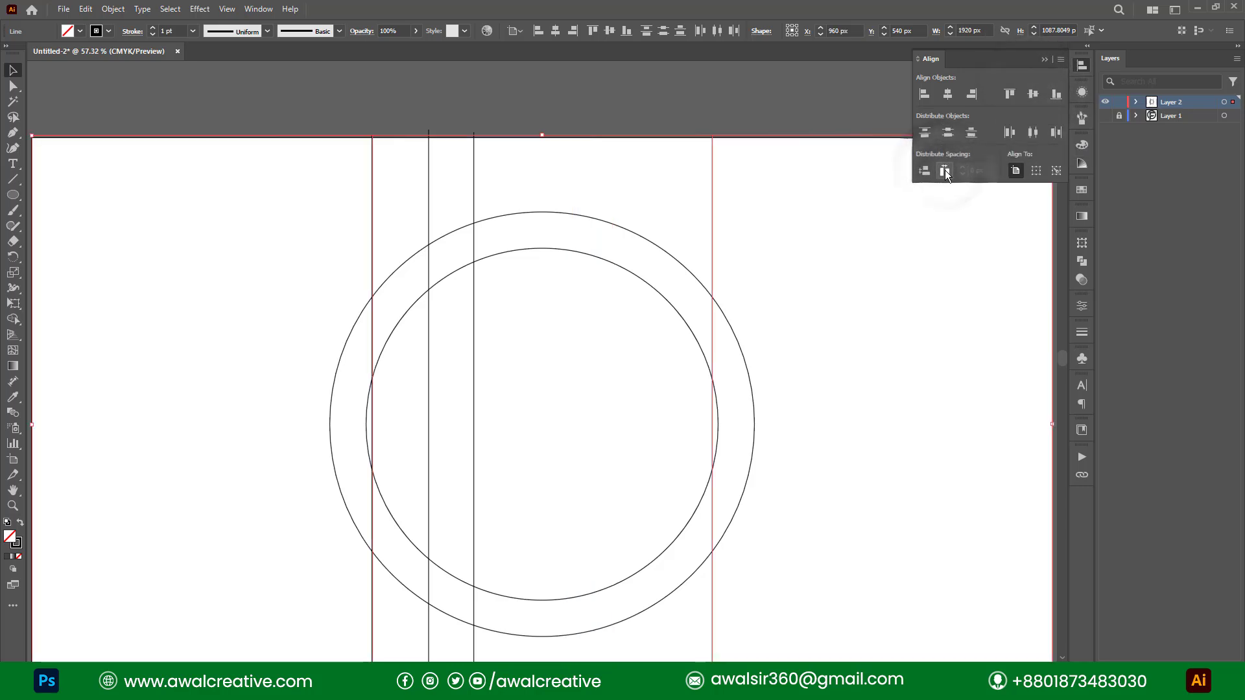
pyautogui.hotkey('ctrl', 'z')
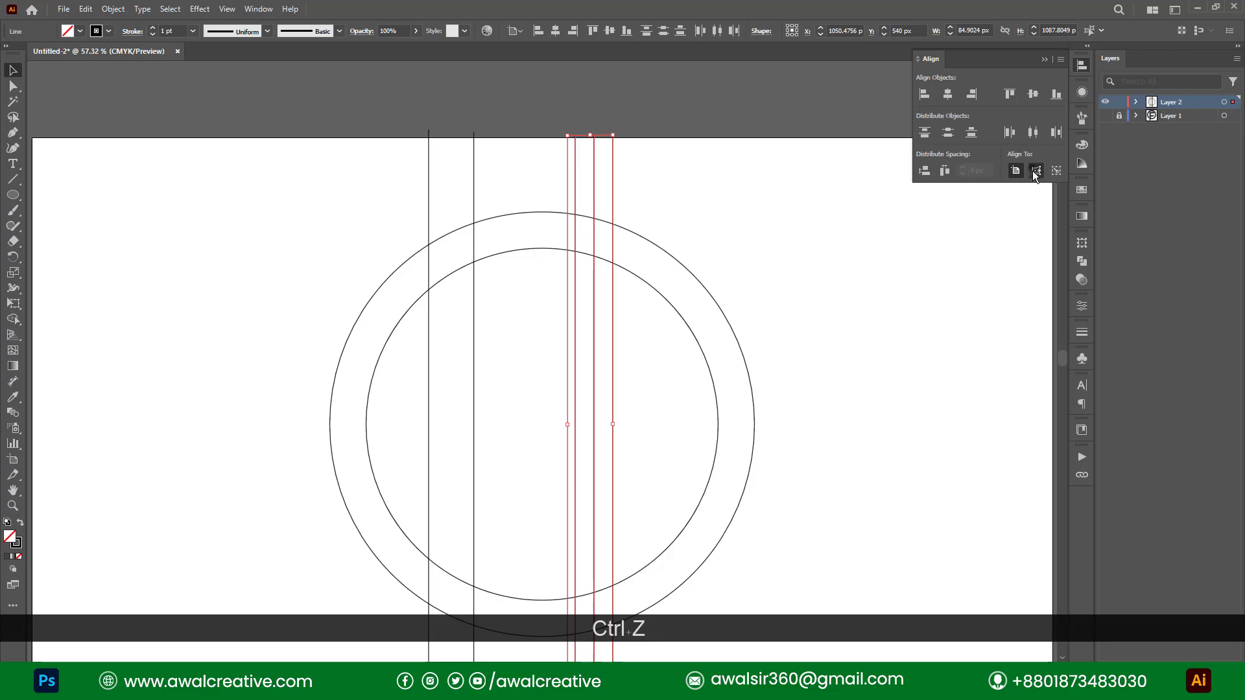
pyautogui.click(1034, 171)
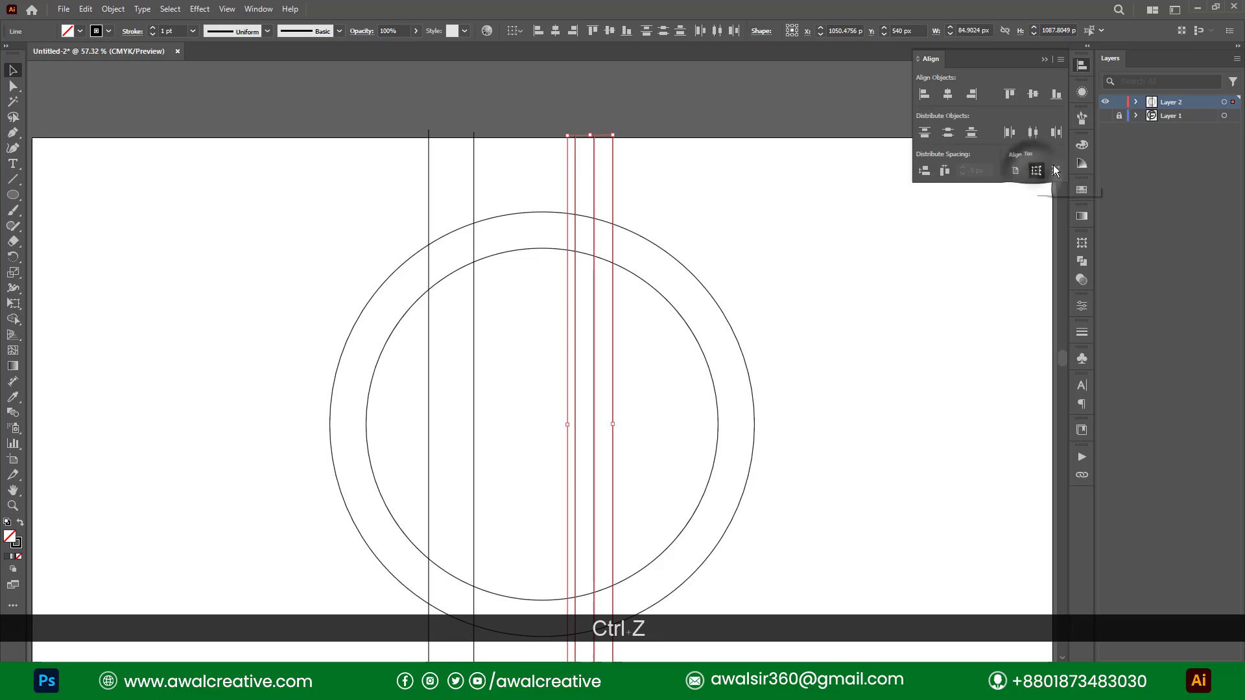
pyautogui.click(944, 172)
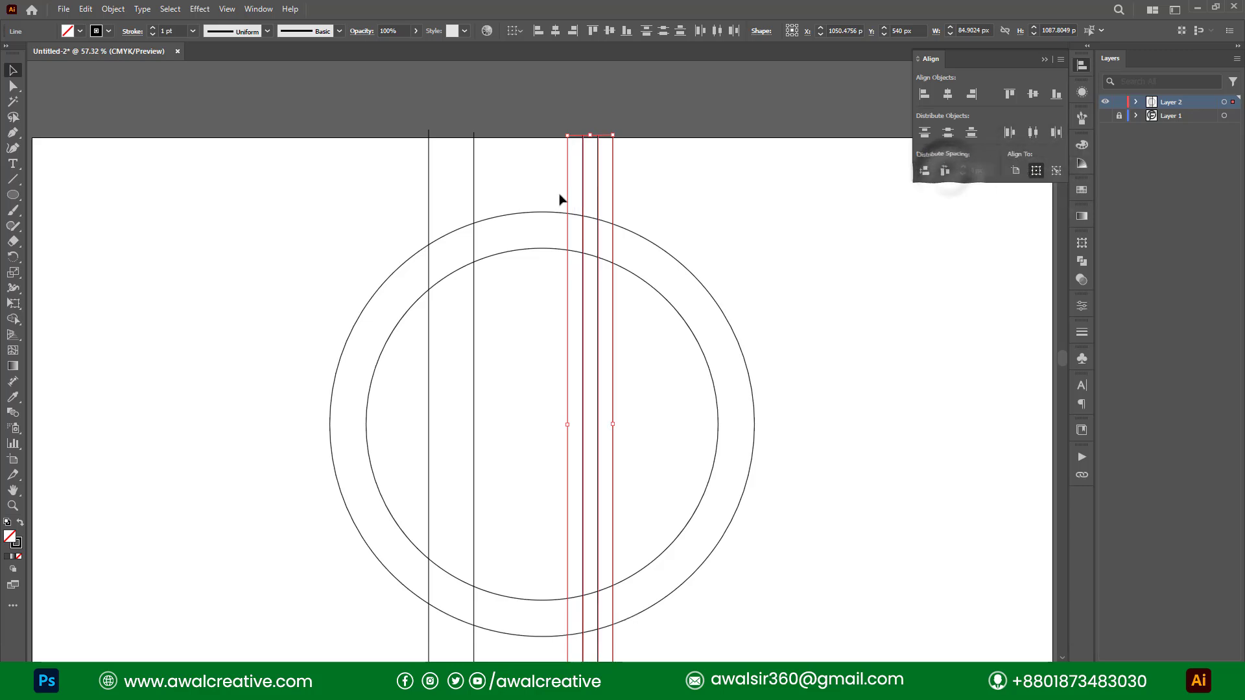
pyautogui.click(730, 203)
# - Copy two adjacent evenly spaced lines to the outer side of the left pair and delete the copy overlapping its left line
pyautogui.moveTo(558, 187); pyautogui.dragTo(428, 219)
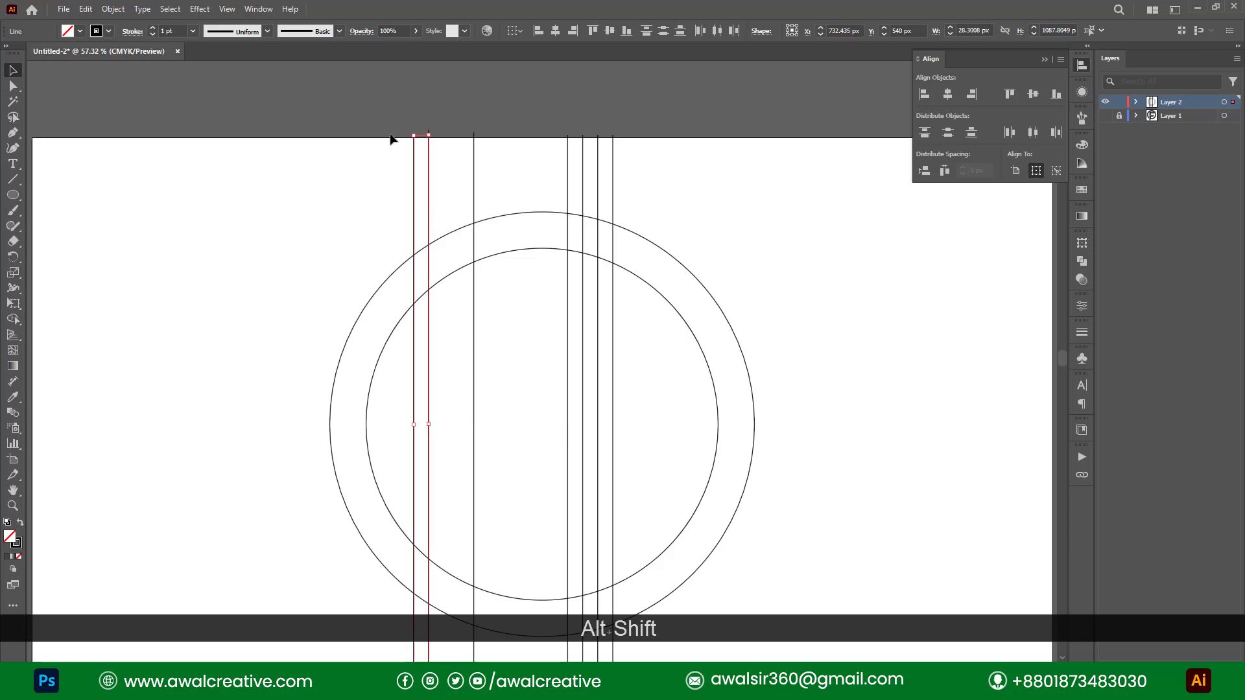
pyautogui.click(382, 192)
pyautogui.click(429, 185)
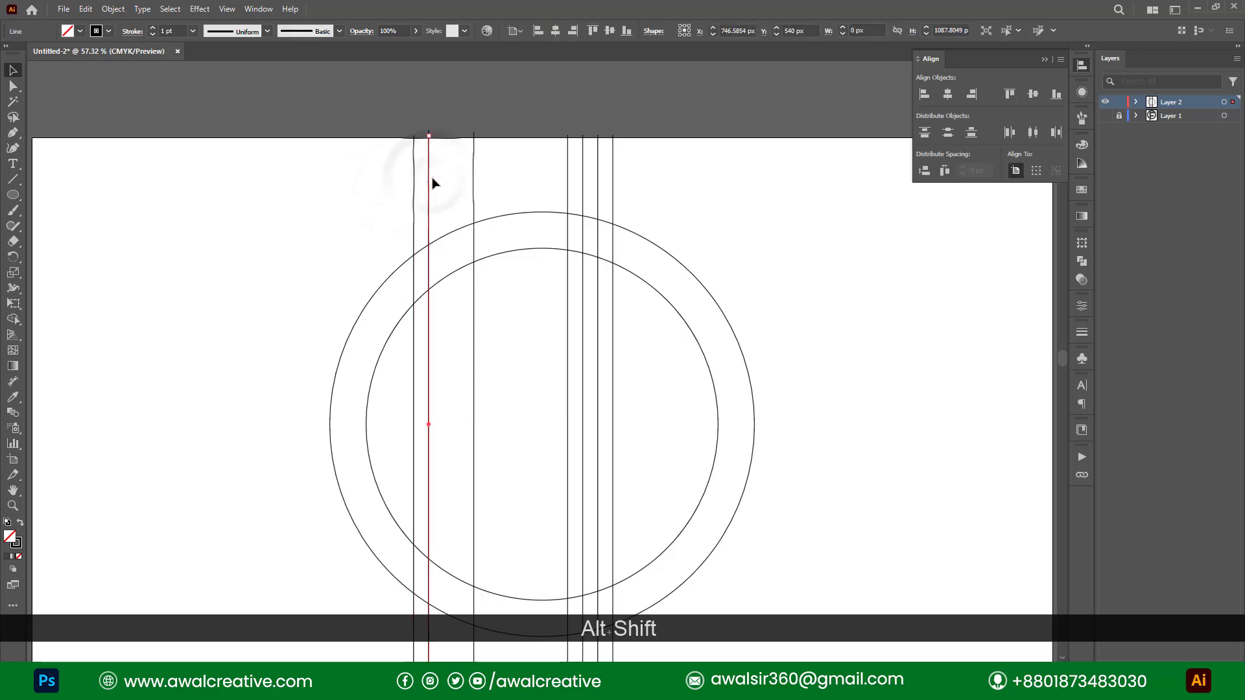
pyautogui.press('Delete')
pyautogui.scroll(-2, 436, 267)
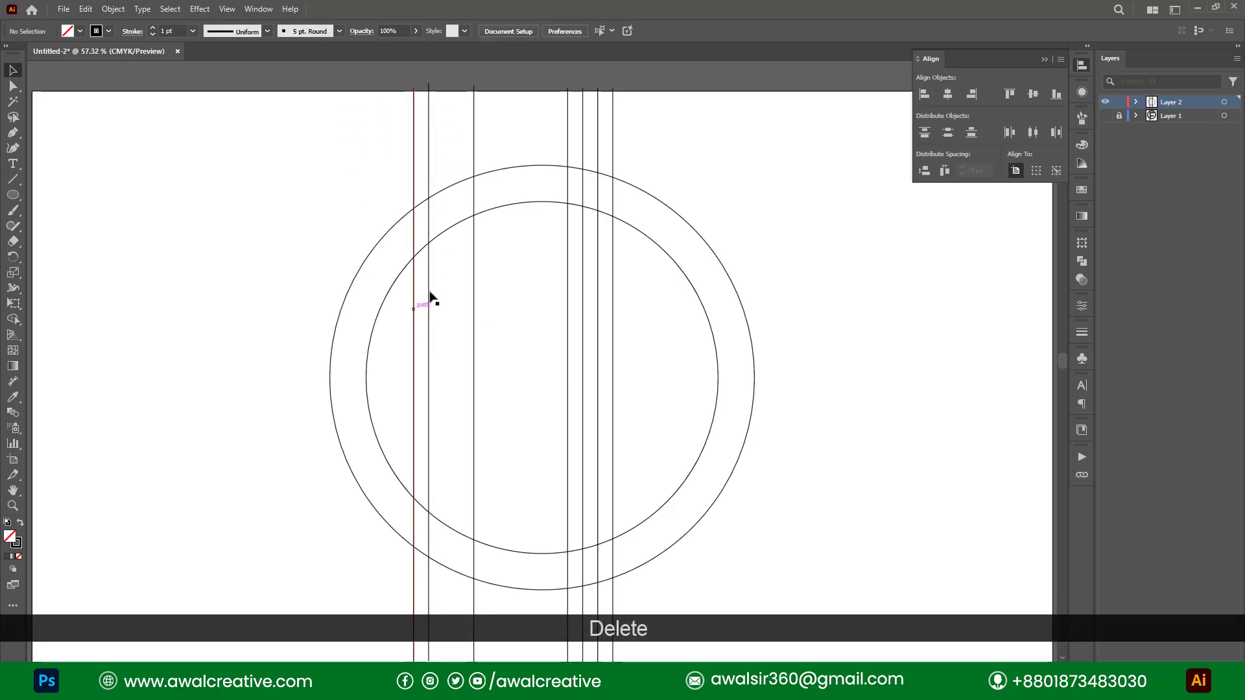
# - Move the four evenly spaced right-hand lines out of the circles to the right side of the artboard
pyautogui.scroll(2, 495, 314)
pyautogui.moveTo(579, 181); pyautogui.dragTo(692, 181)
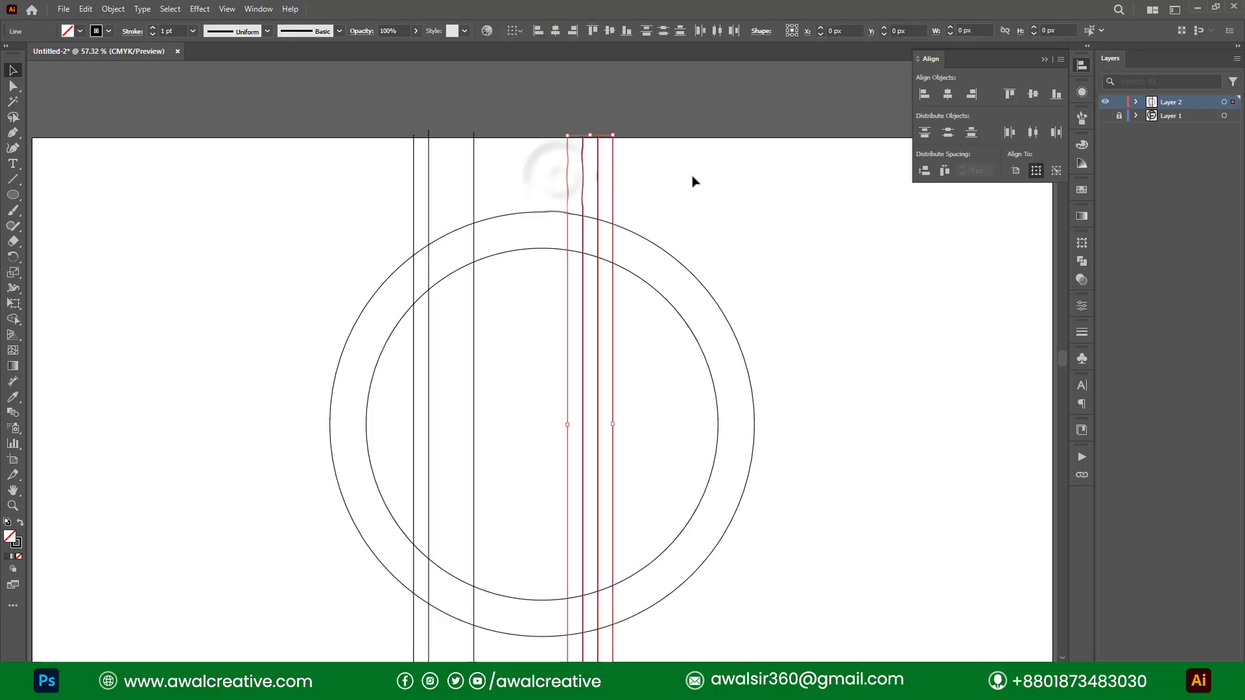
pyautogui.moveTo(614, 203); pyautogui.dragTo(954, 244)
pyautogui.click(798, 222)
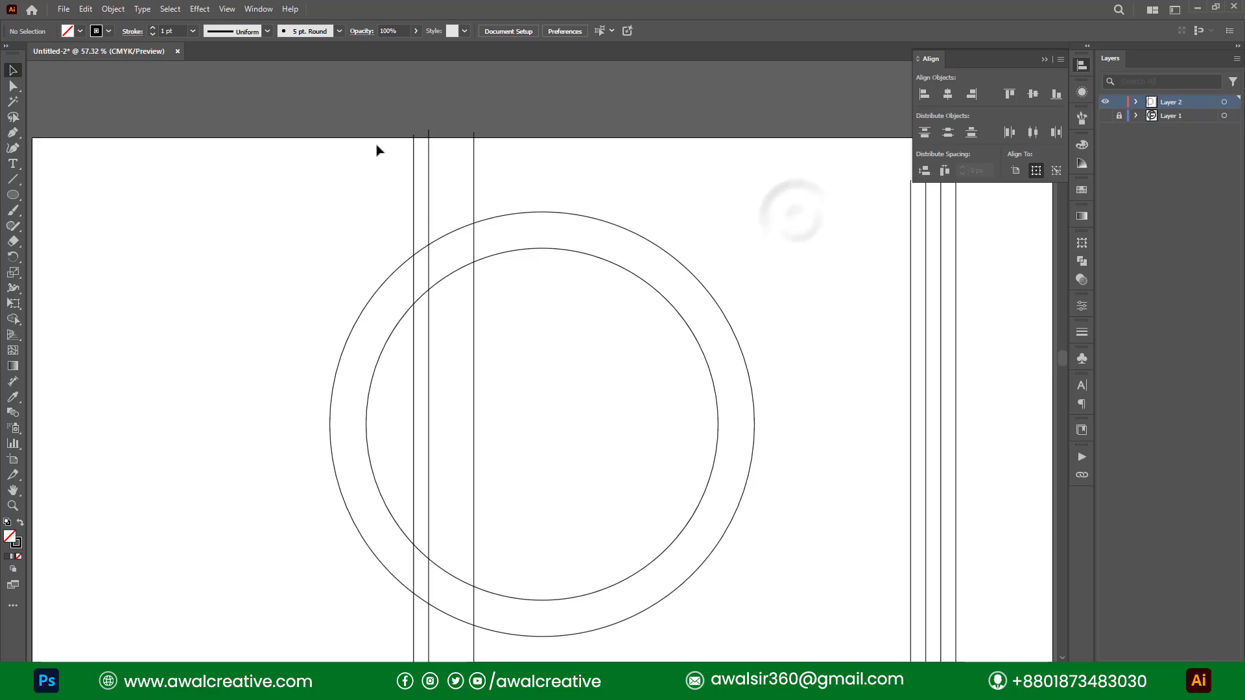
# - Duplicate the two inner vertical lines of the left group and rotate the copied pair 90° to horizontal
pyautogui.moveTo(505, 149); pyautogui.dragTo(422, 128)
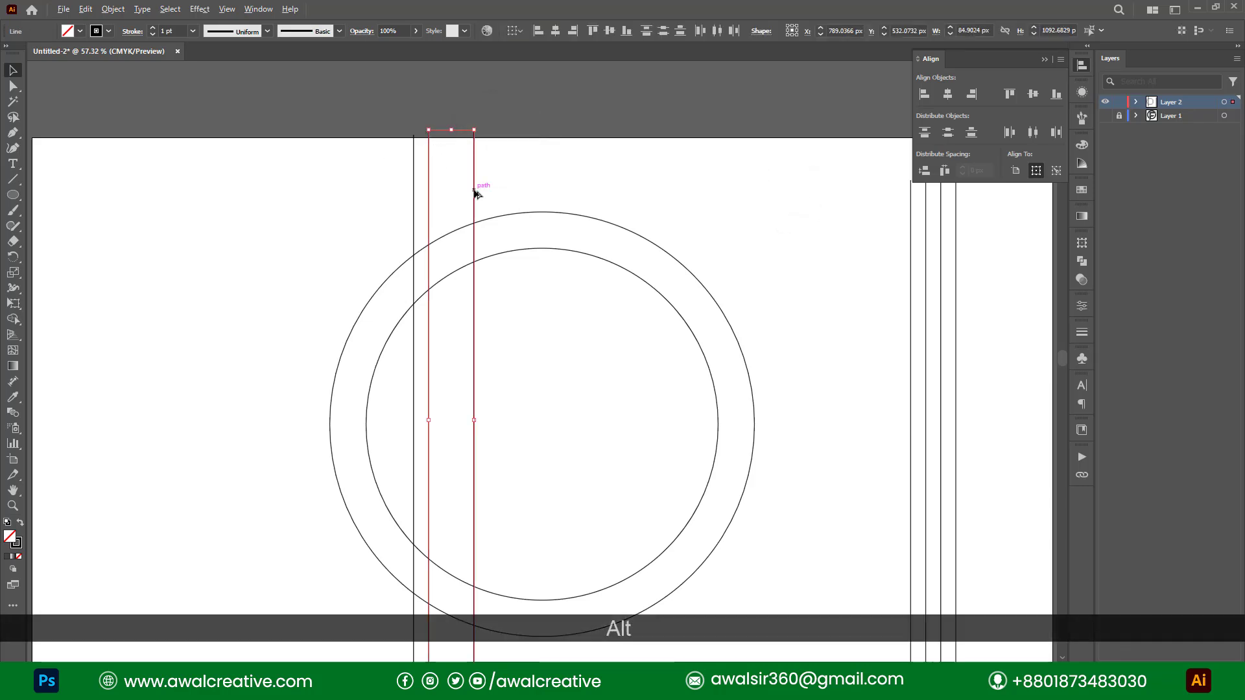
pyautogui.moveTo(478, 189); pyautogui.dragTo(585, 190)
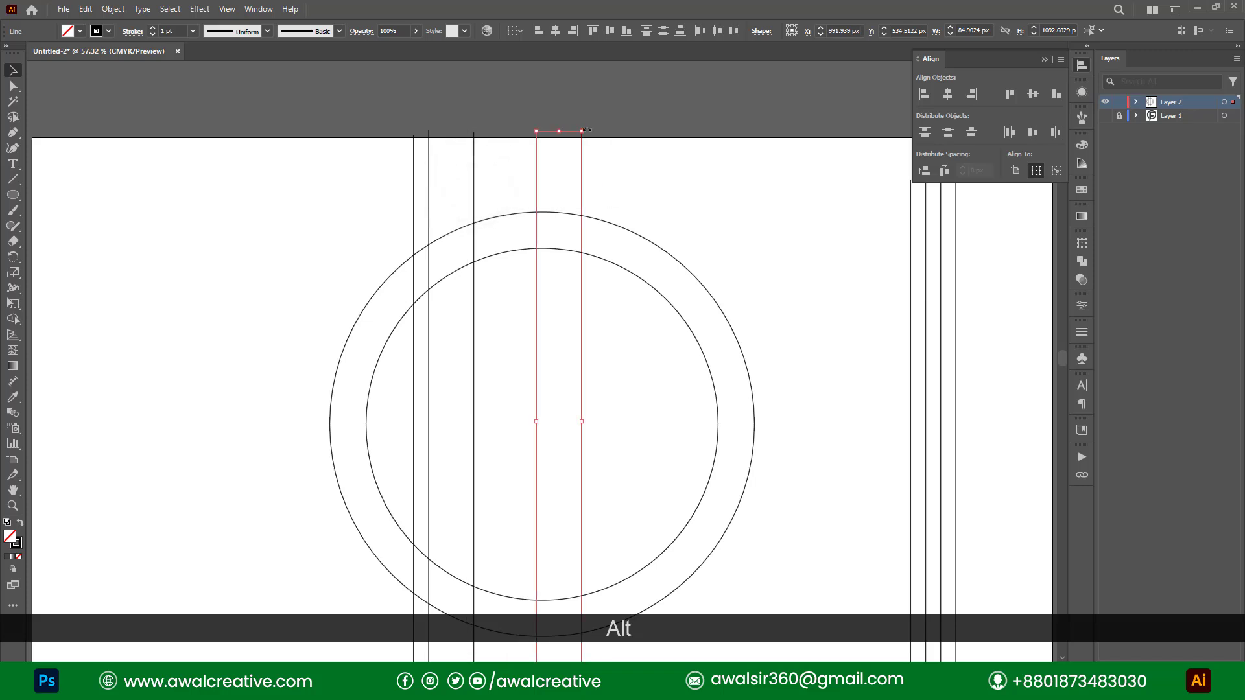
pyautogui.moveTo(587, 130); pyautogui.dragTo(810, 446)
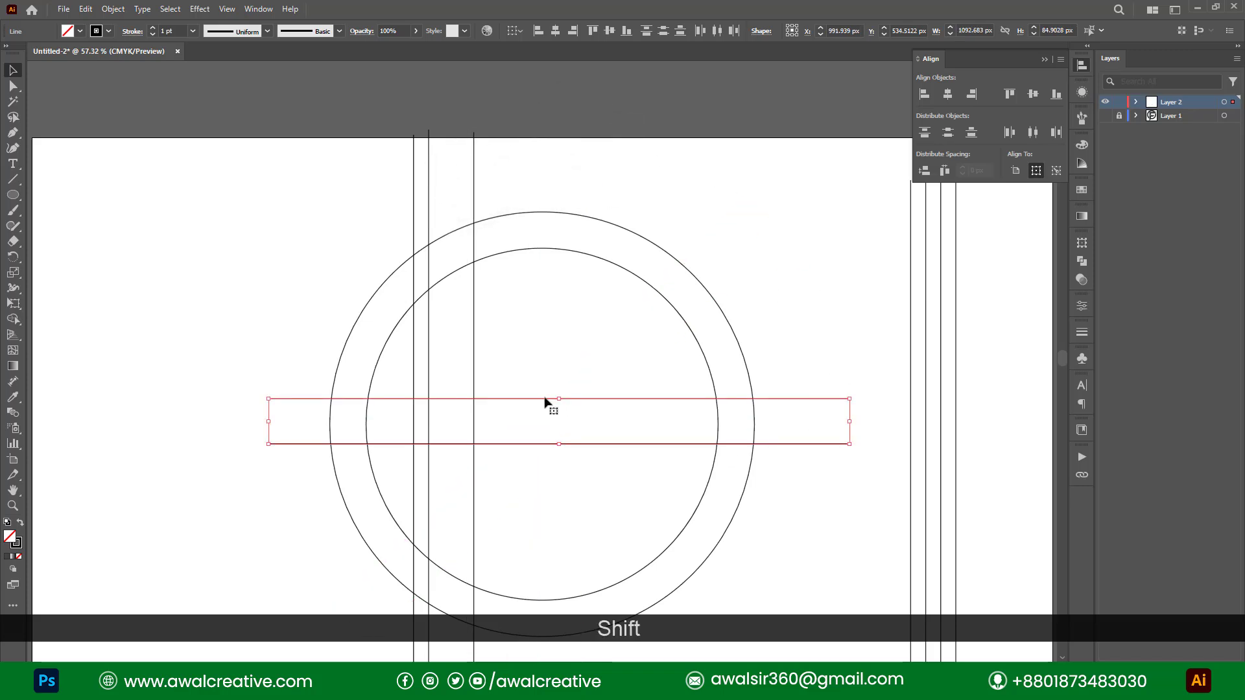
# - Raise the horizontal pair until its upper line meets the crossing of the inner circle and the middle left-hand vertical line
pyautogui.moveTo(544, 401); pyautogui.dragTo(550, 319)
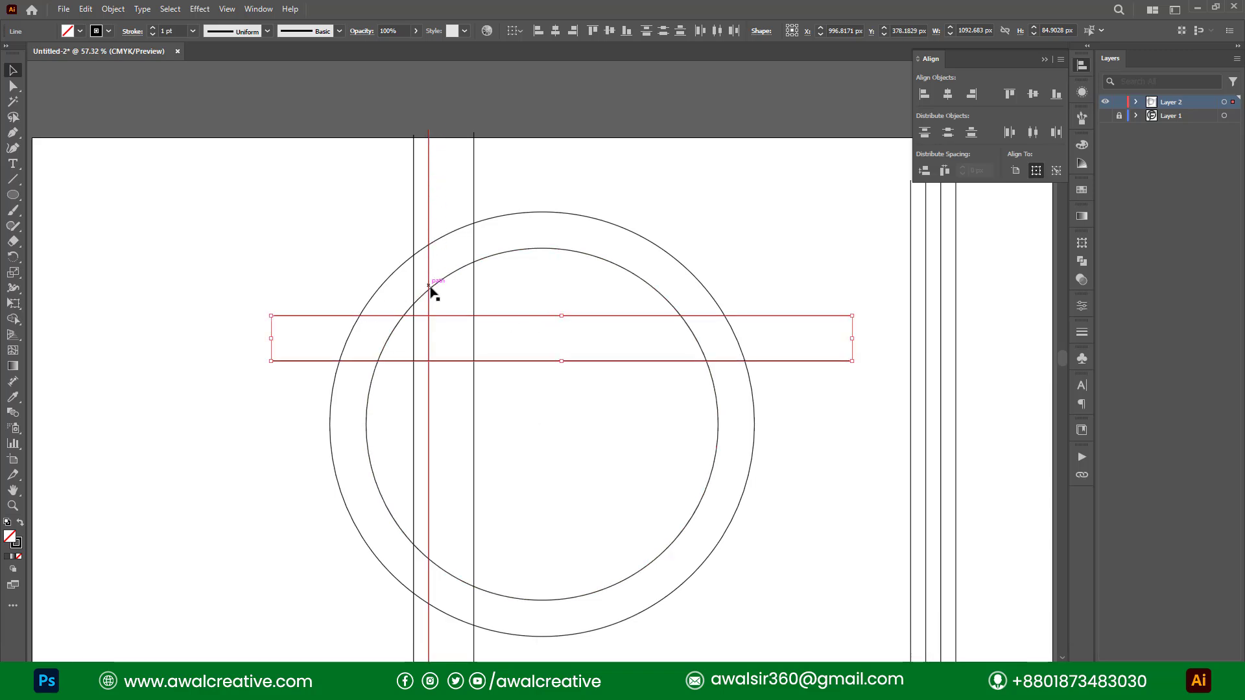
pyautogui.moveTo(437, 317); pyautogui.dragTo(438, 302)
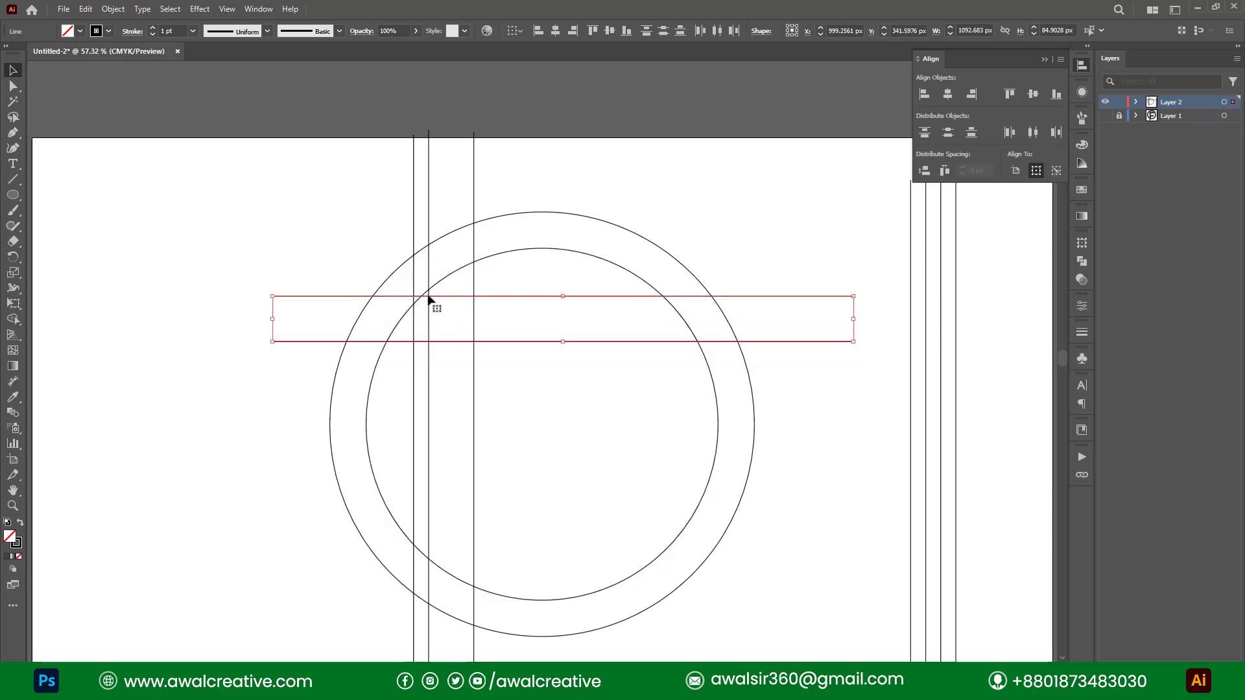
pyautogui.click(751, 249)
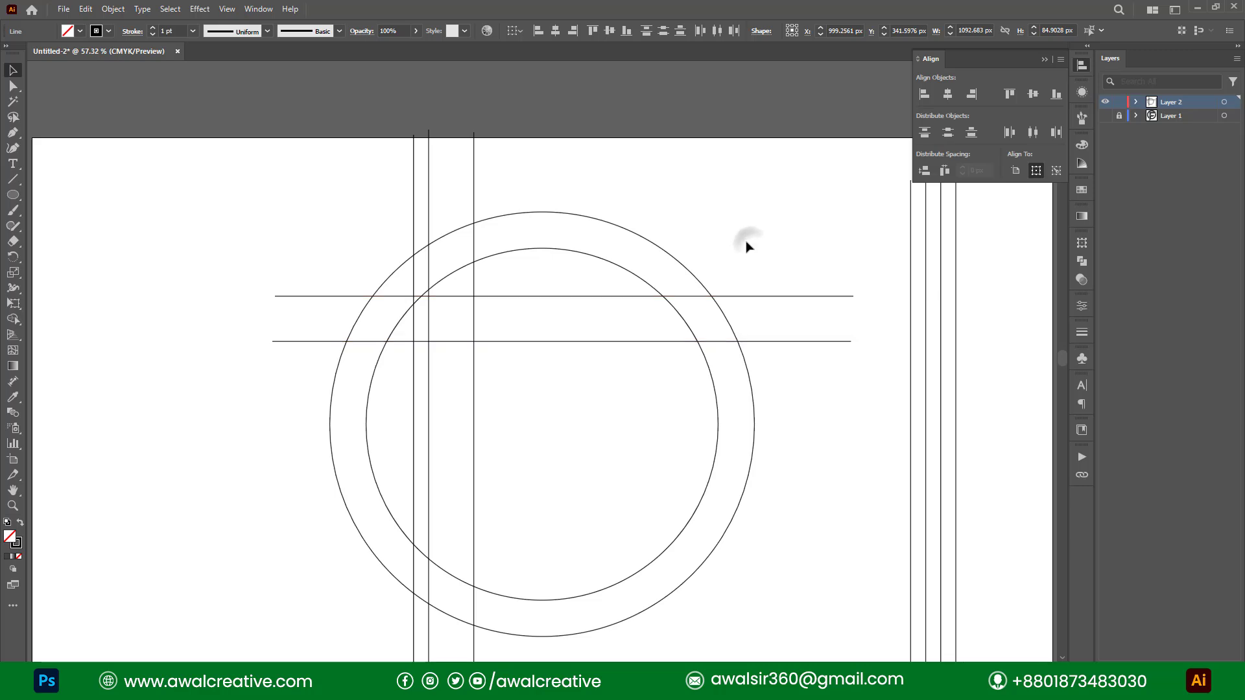
# - Copy the three left-hand vertical lines in place and rotate the copies 90° to horizontal
pyautogui.scroll(1, 331, 166)
pyautogui.moveTo(355, 166); pyautogui.dragTo(537, 201)
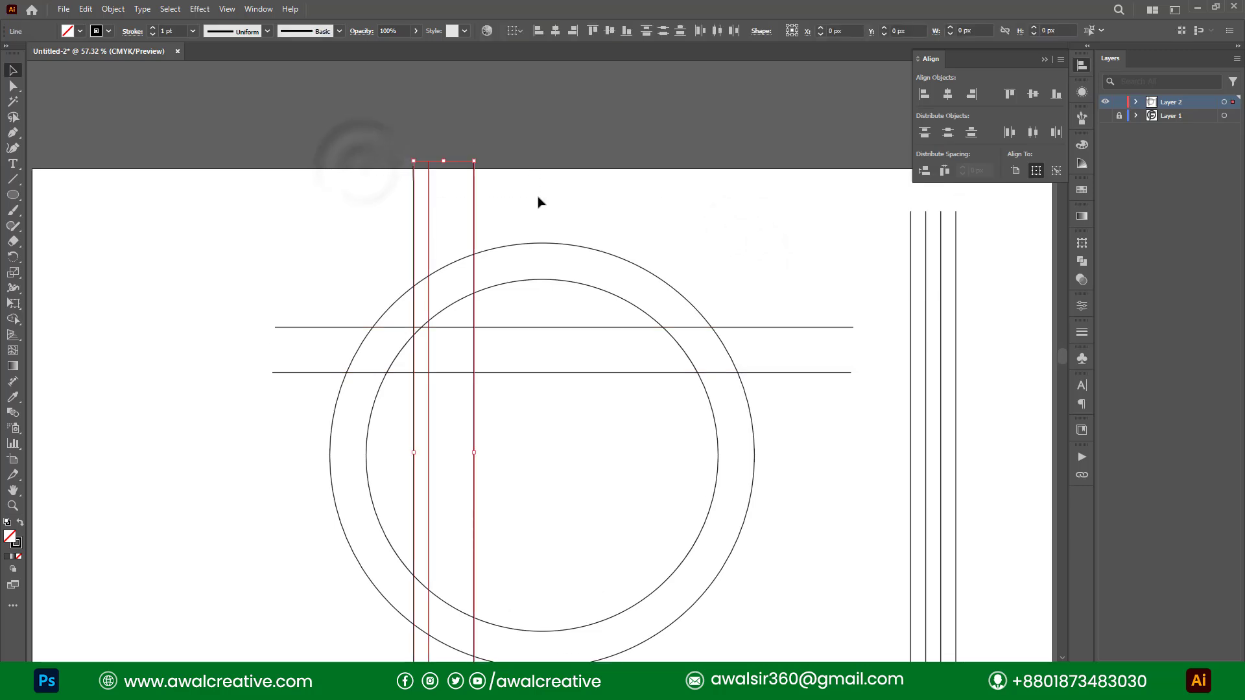
pyautogui.hotkey('ctrl', 'c')
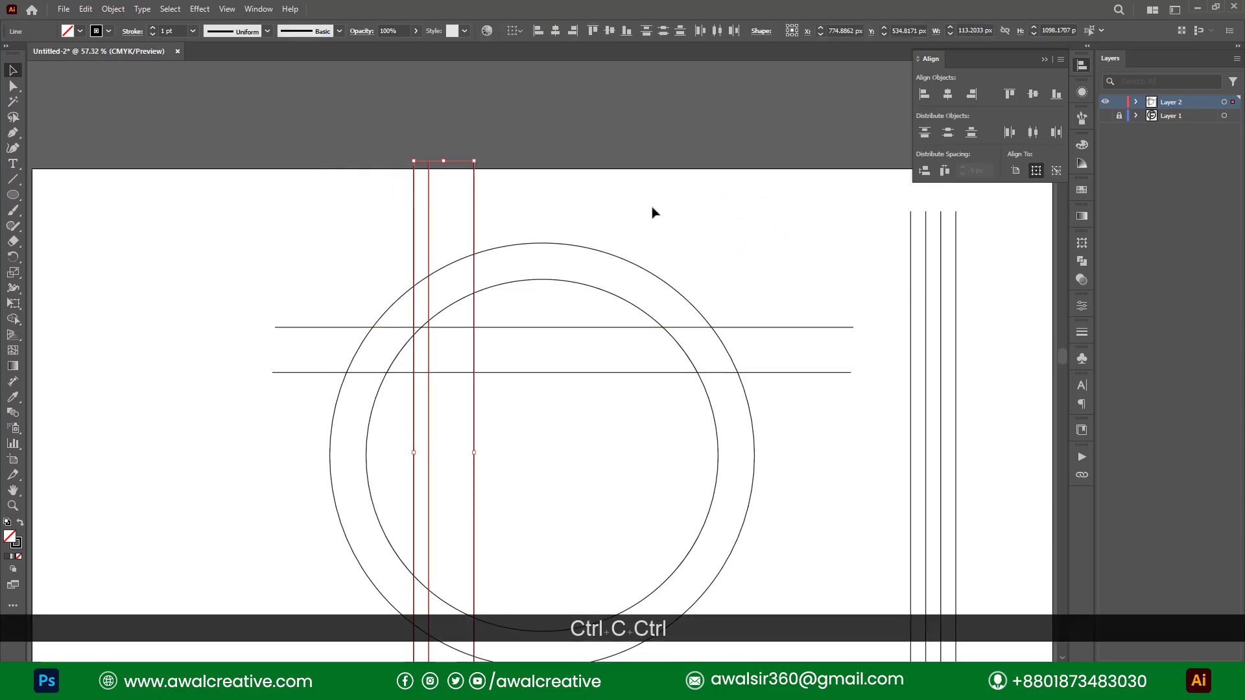
pyautogui.hotkey('ctrl', 'f')
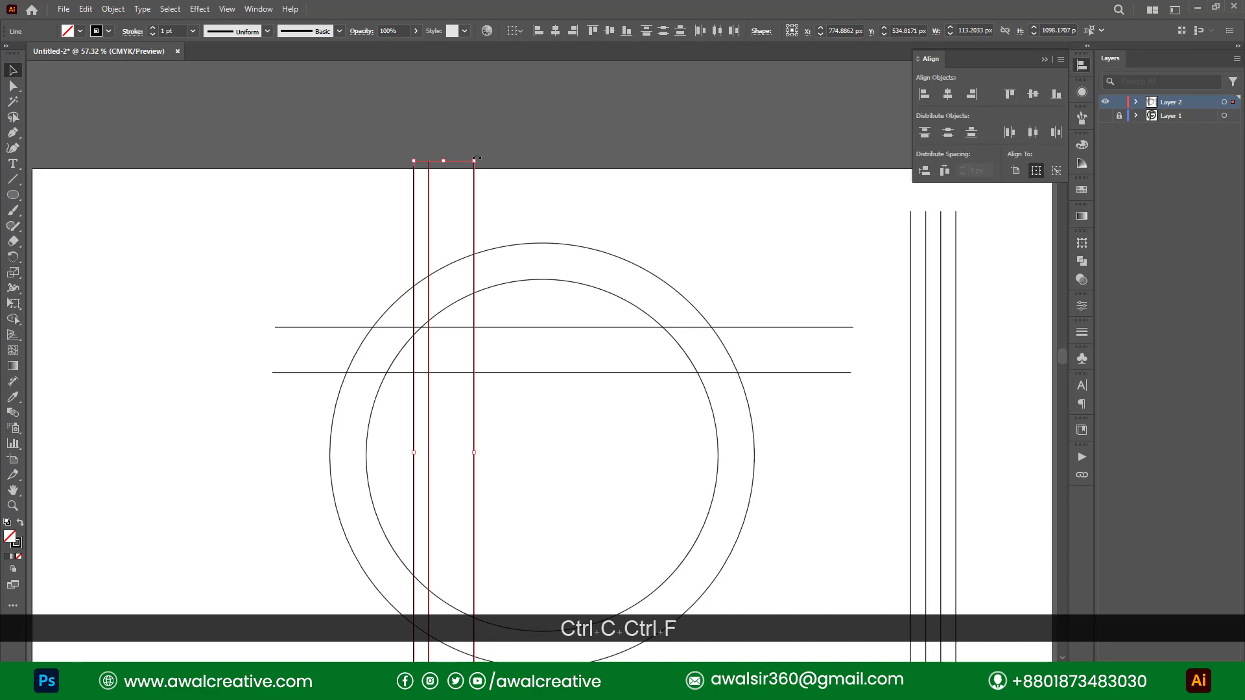
pyautogui.moveTo(476, 157); pyautogui.dragTo(745, 465)
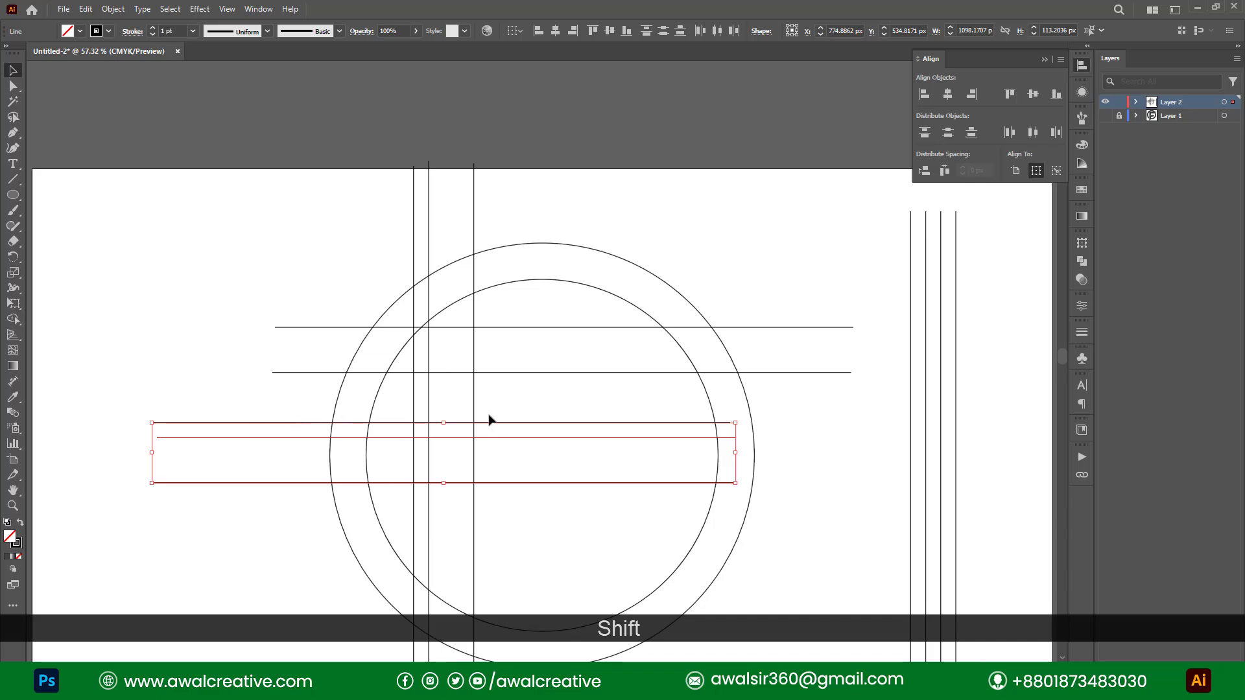
# - Place the three new horizontal lines across the lower half of the circles, spanning the full width of both circles
pyautogui.click(572, 422)
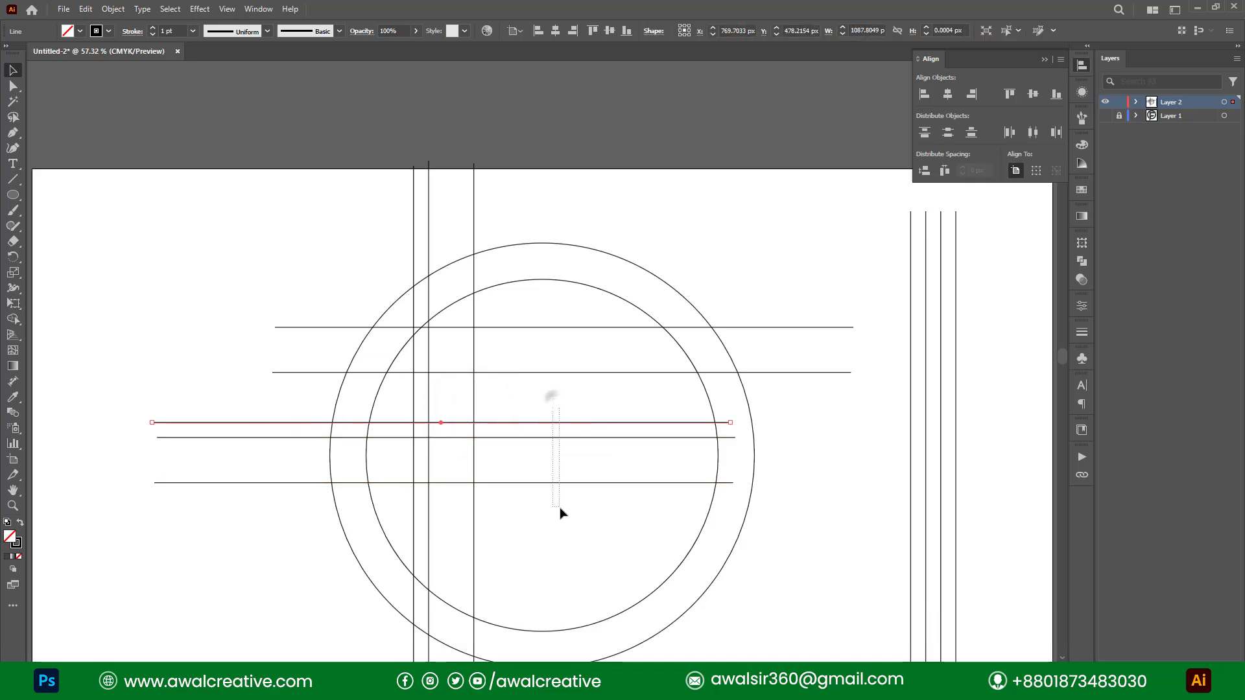
pyautogui.moveTo(561, 514); pyautogui.dragTo(561, 514)
pyautogui.moveTo(529, 427); pyautogui.dragTo(645, 497)
pyautogui.scroll(-2, 605, 400)
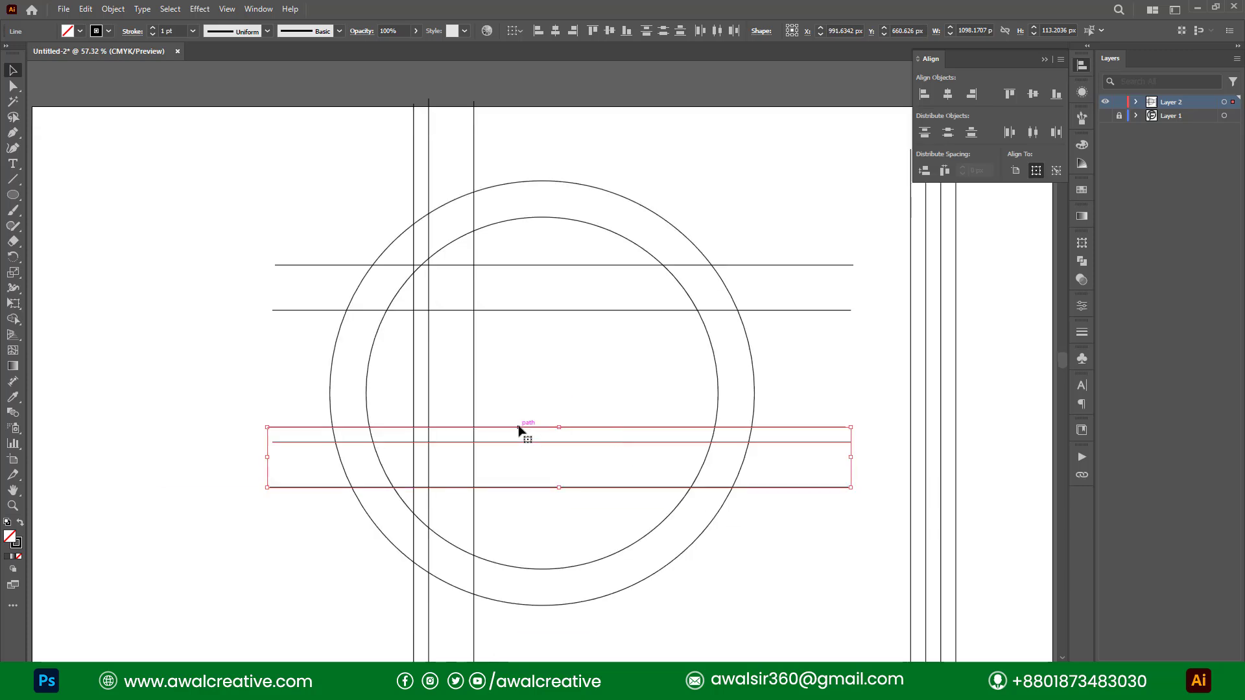
pyautogui.moveTo(519, 430); pyautogui.dragTo(540, 425)
pyautogui.click(566, 367)
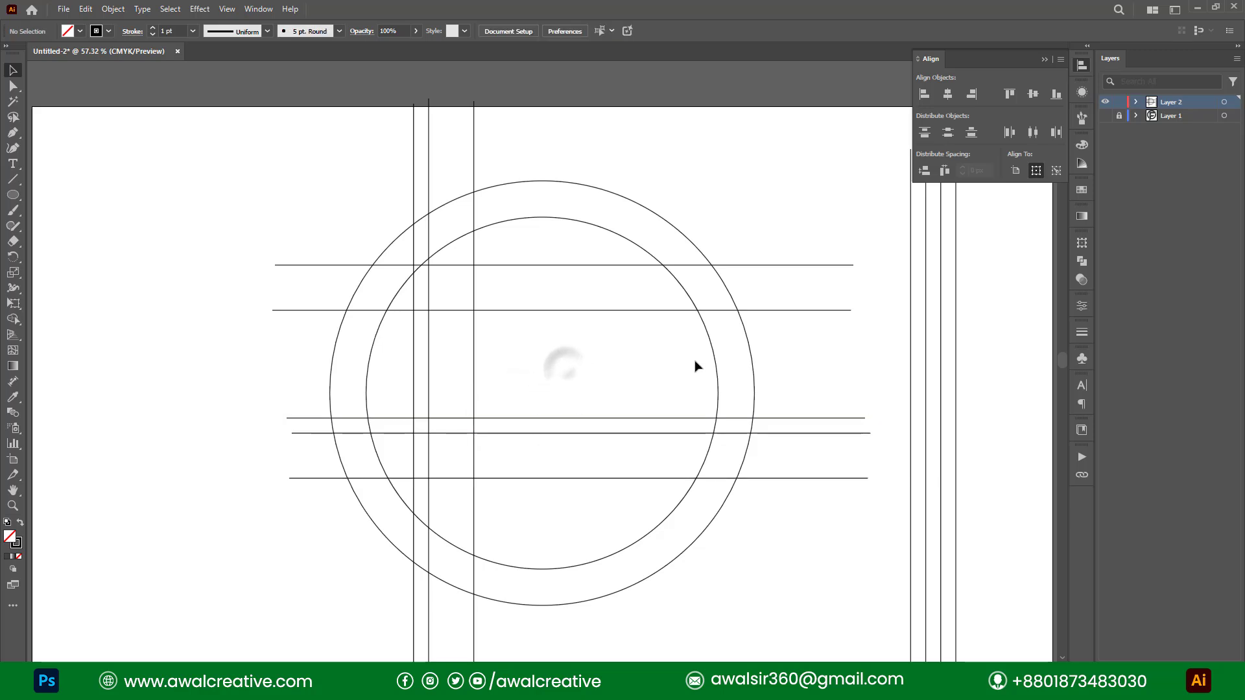
# - Move the four parked vertical lines back over the right half of the circles and rotate them to 45°
pyautogui.moveTo(996, 368); pyautogui.dragTo(867, 364)
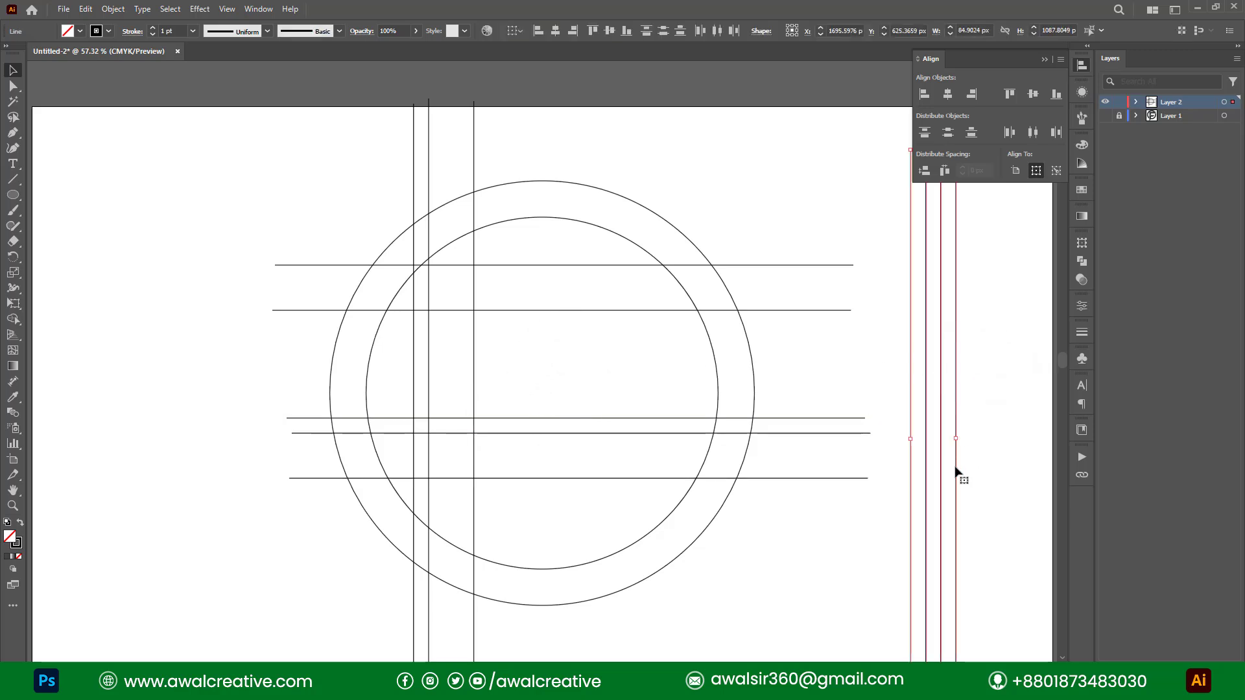
pyautogui.moveTo(957, 472); pyautogui.dragTo(635, 462)
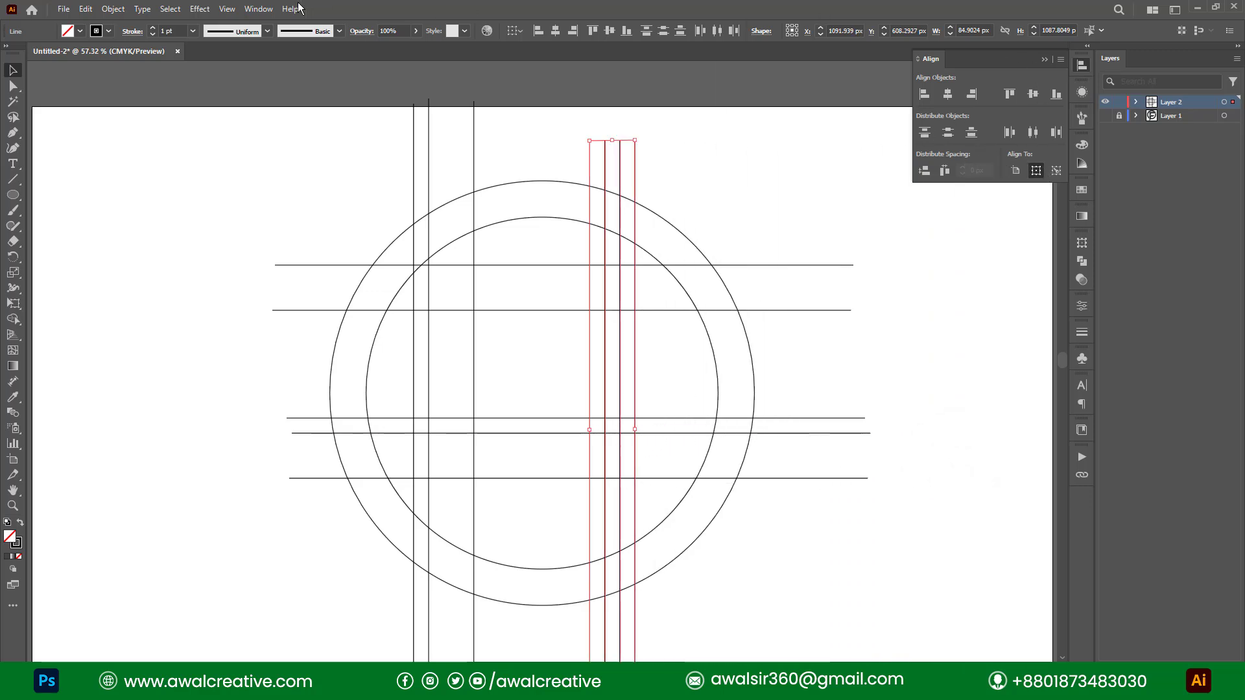
pyautogui.click(258, 9)
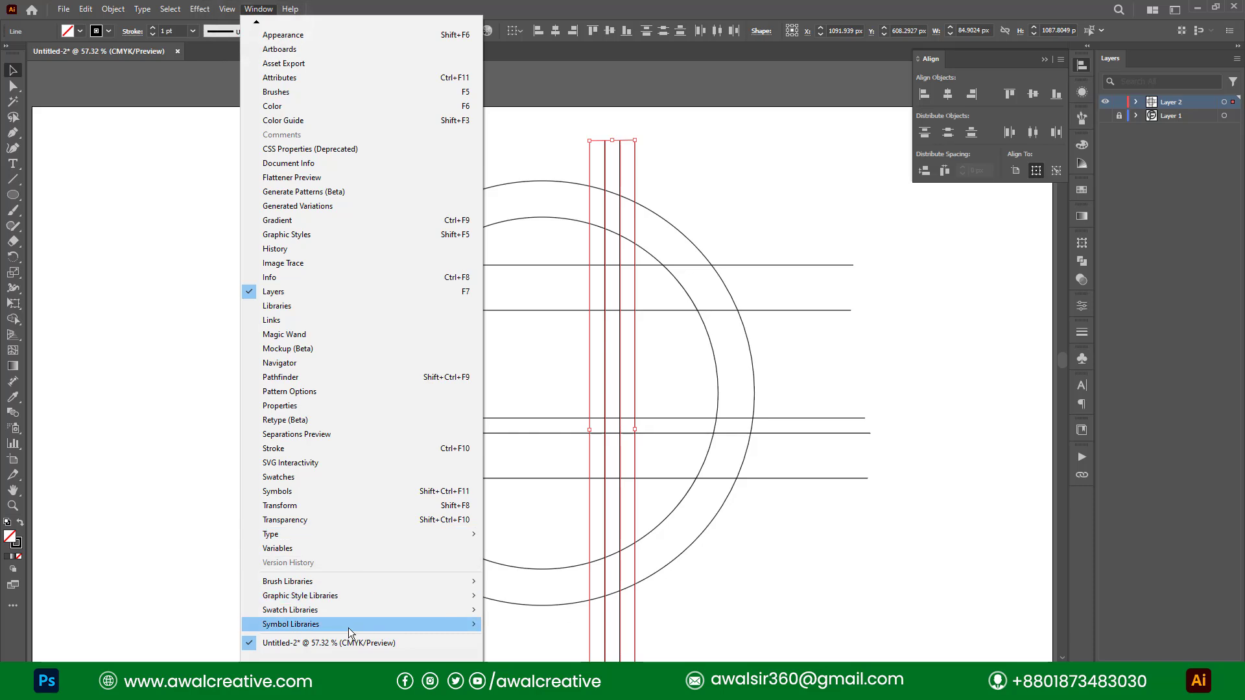
pyautogui.click(302, 504)
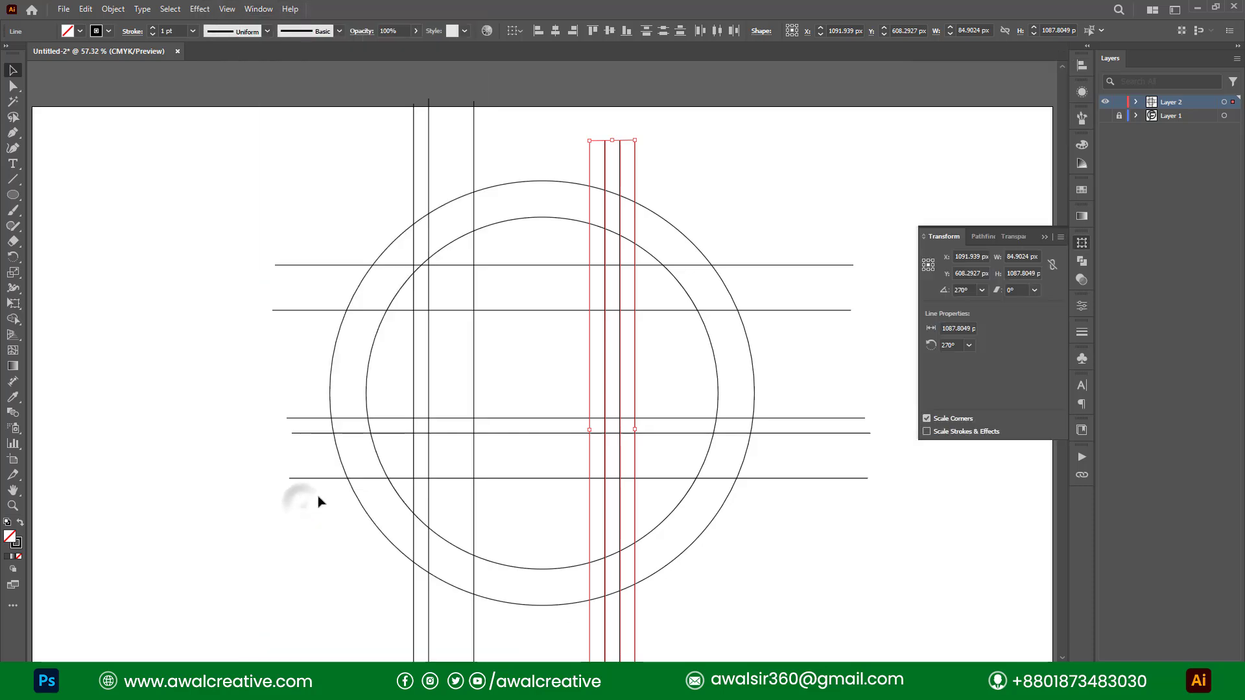
pyautogui.click(964, 290)
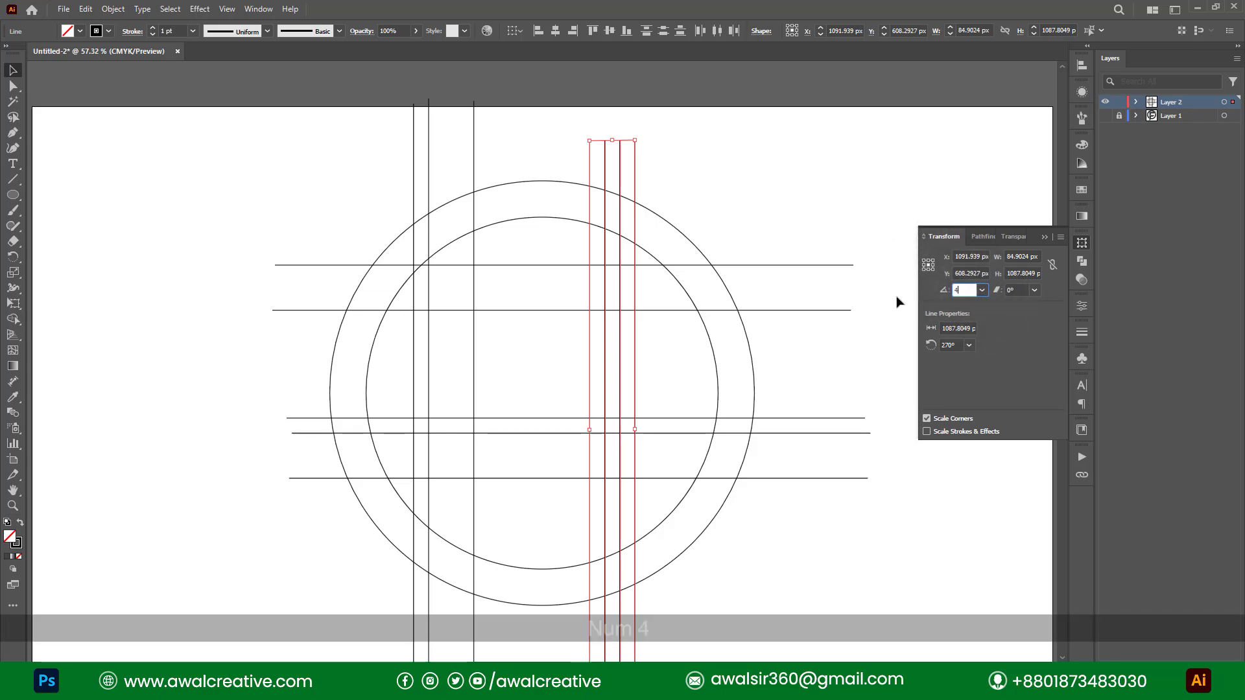
pyautogui.write('45')
pyautogui.press('Return')
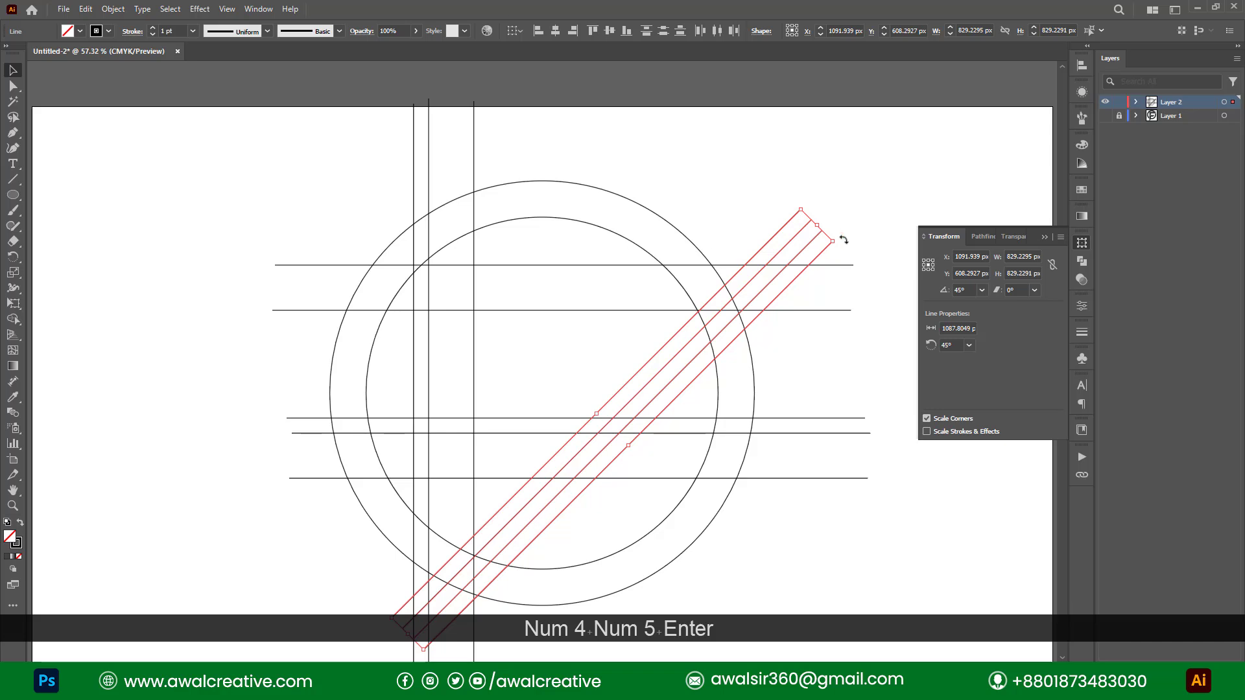
# - Lengthen the four diagonal lines at both ends to about 1442 px, well beyond the outer circle
pyautogui.click(889, 188)
pyautogui.moveTo(756, 189); pyautogui.dragTo(922, 130)
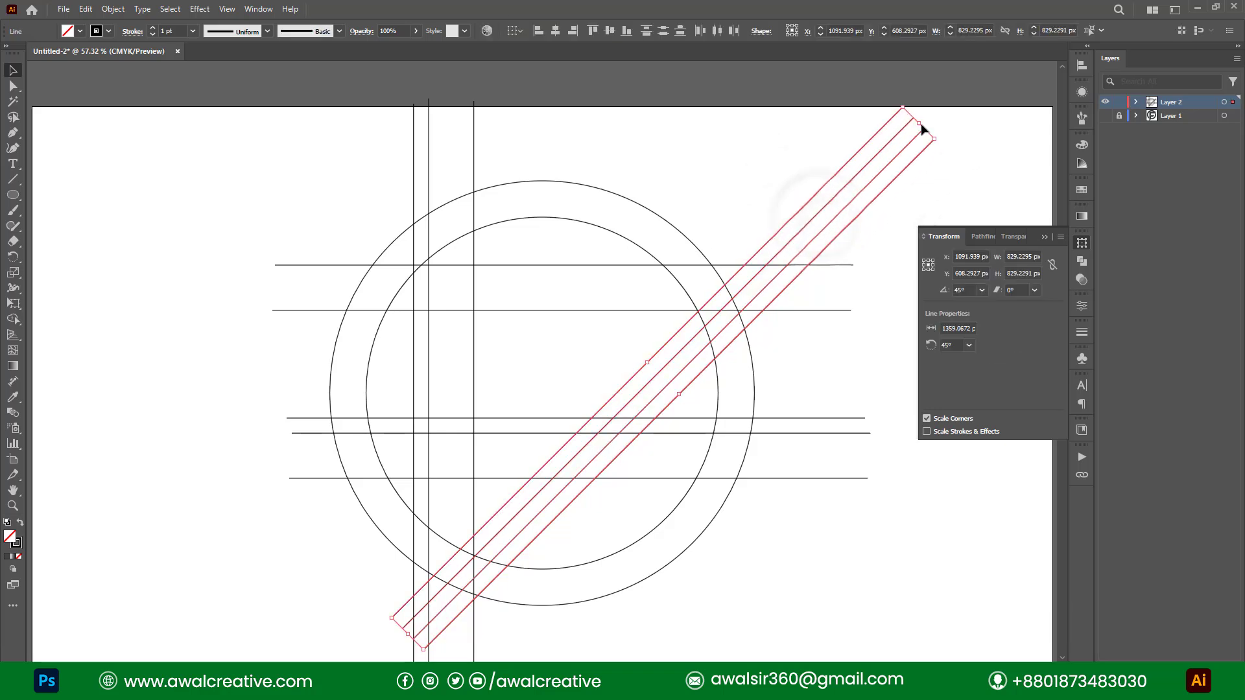
pyautogui.scroll(-3, 446, 603)
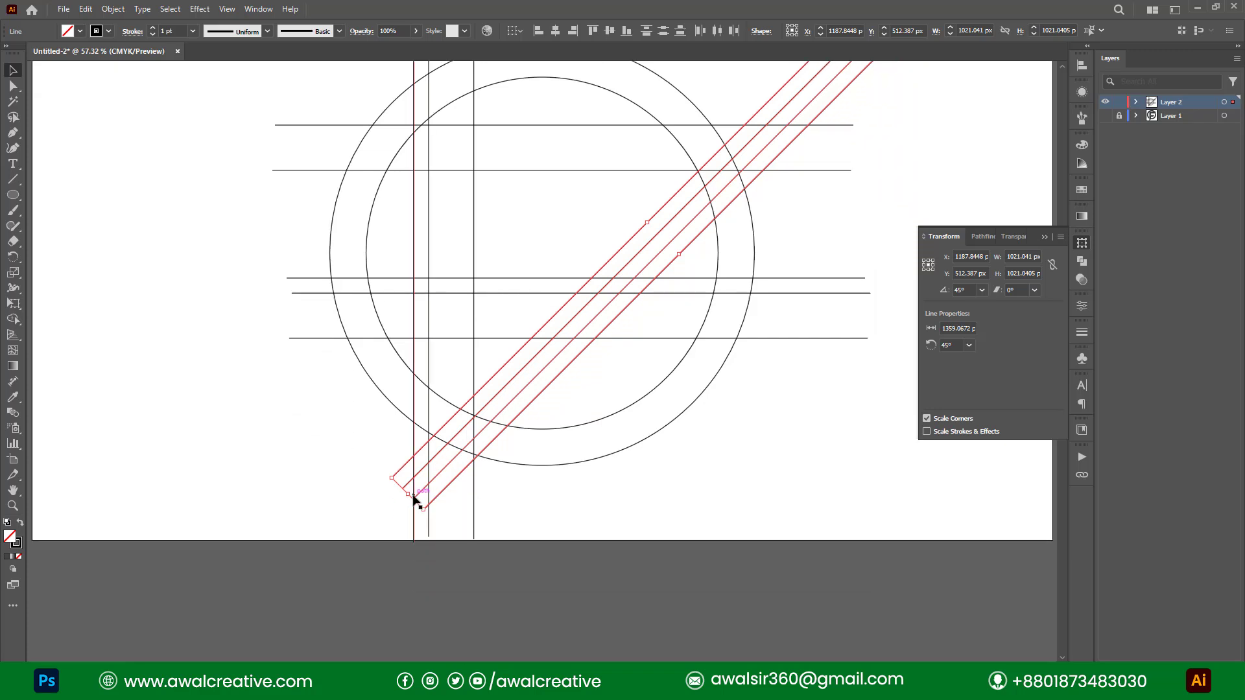
pyautogui.moveTo(404, 499); pyautogui.dragTo(376, 525)
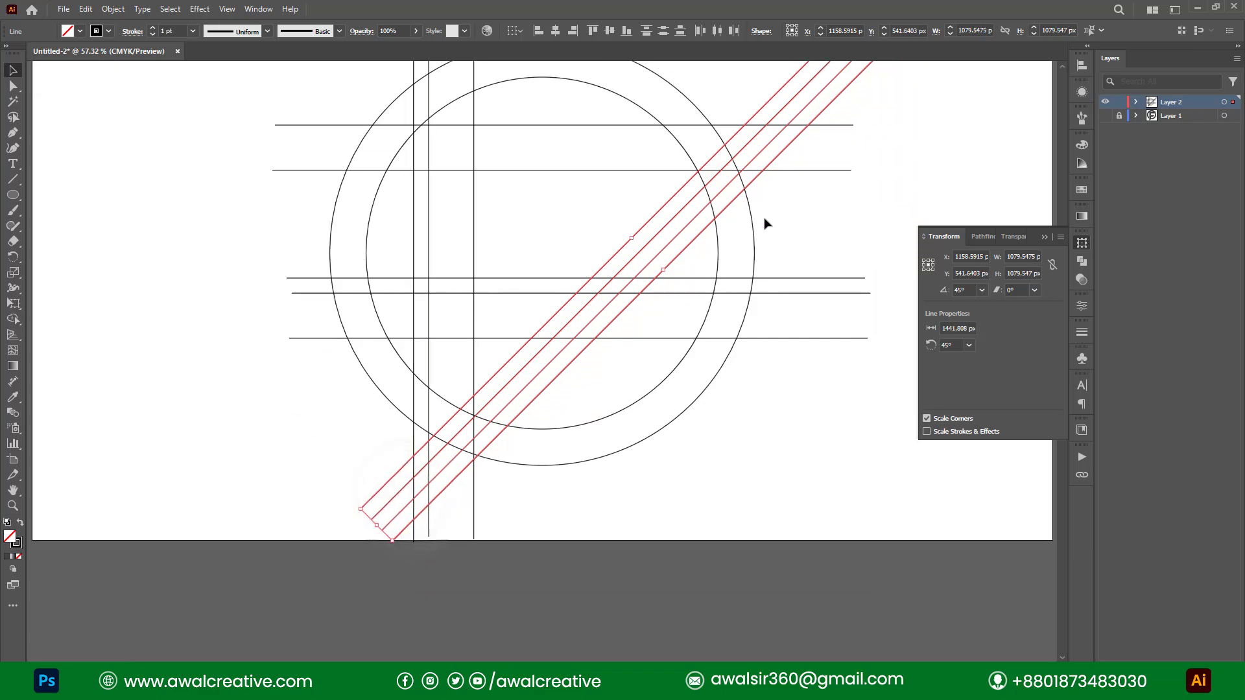
pyautogui.press('space')
pyautogui.moveTo(764, 222); pyautogui.dragTo(714, 348)
pyautogui.click(803, 310)
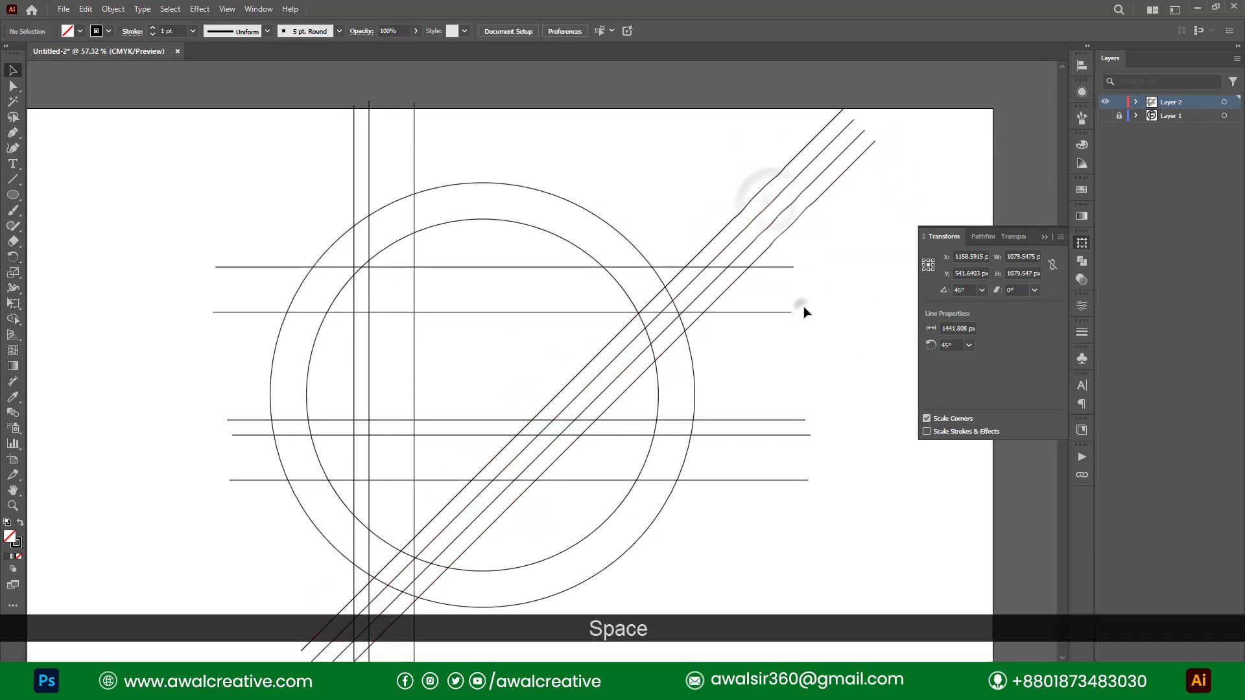
# - Shift all four diagonal lines so the second one meets the crossing of the outer circle and the second horizontal line
pyautogui.click(752, 222)
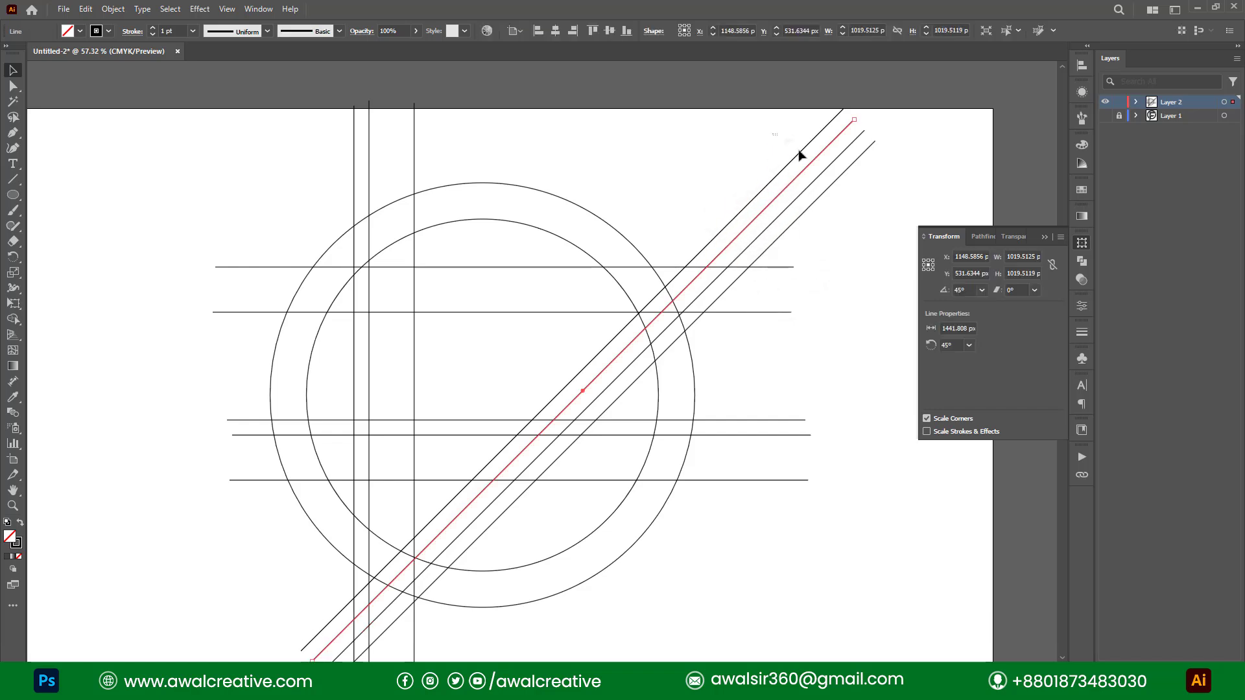
pyautogui.moveTo(785, 130); pyautogui.dragTo(870, 205)
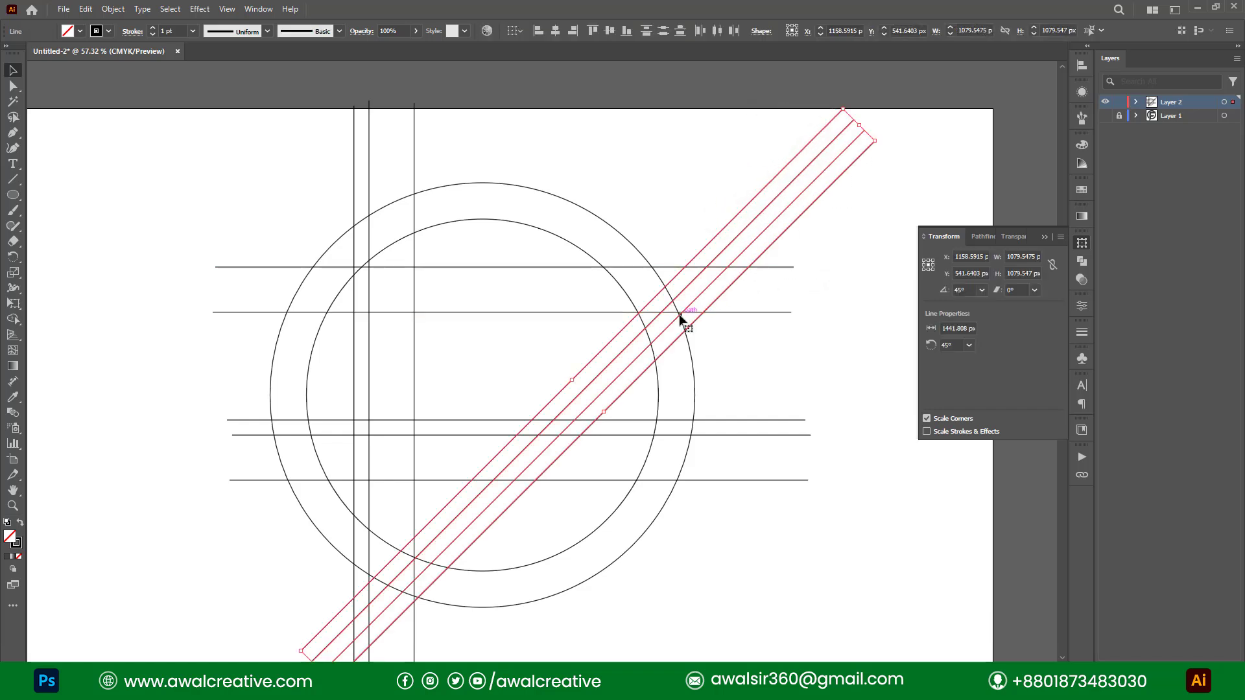
pyautogui.moveTo(686, 293); pyautogui.dragTo(682, 319)
# - Shift only the lower endpoints of the four diagonals so the lowest line meets the crossing of the outer circle and third vertical line
pyautogui.scroll(-4, 778, 325)
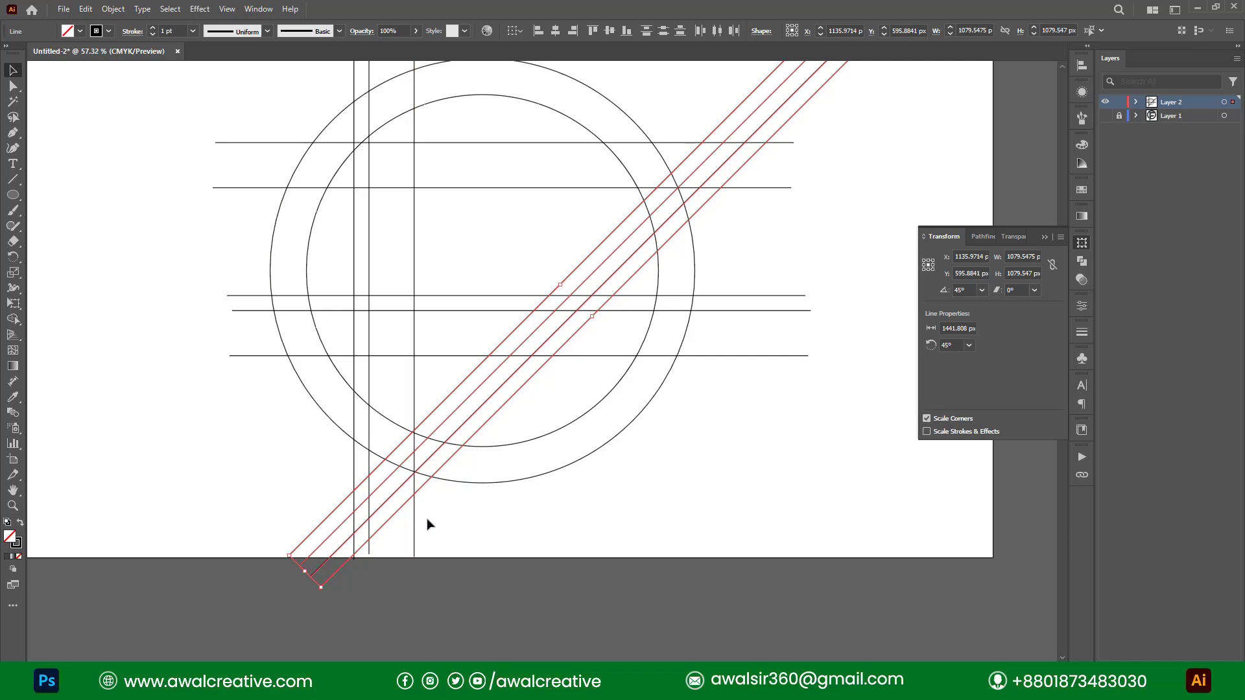
pyautogui.scroll(-2, 314, 503)
pyautogui.click(13, 84)
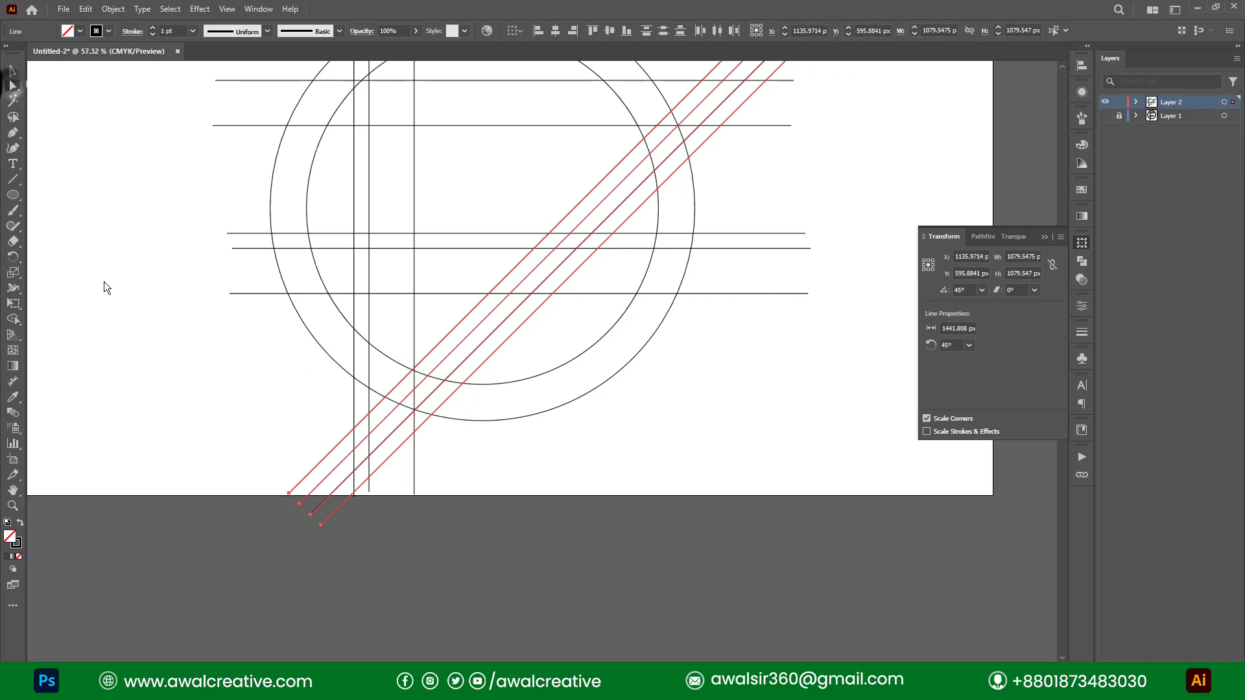
pyautogui.moveTo(247, 475); pyautogui.dragTo(310, 504)
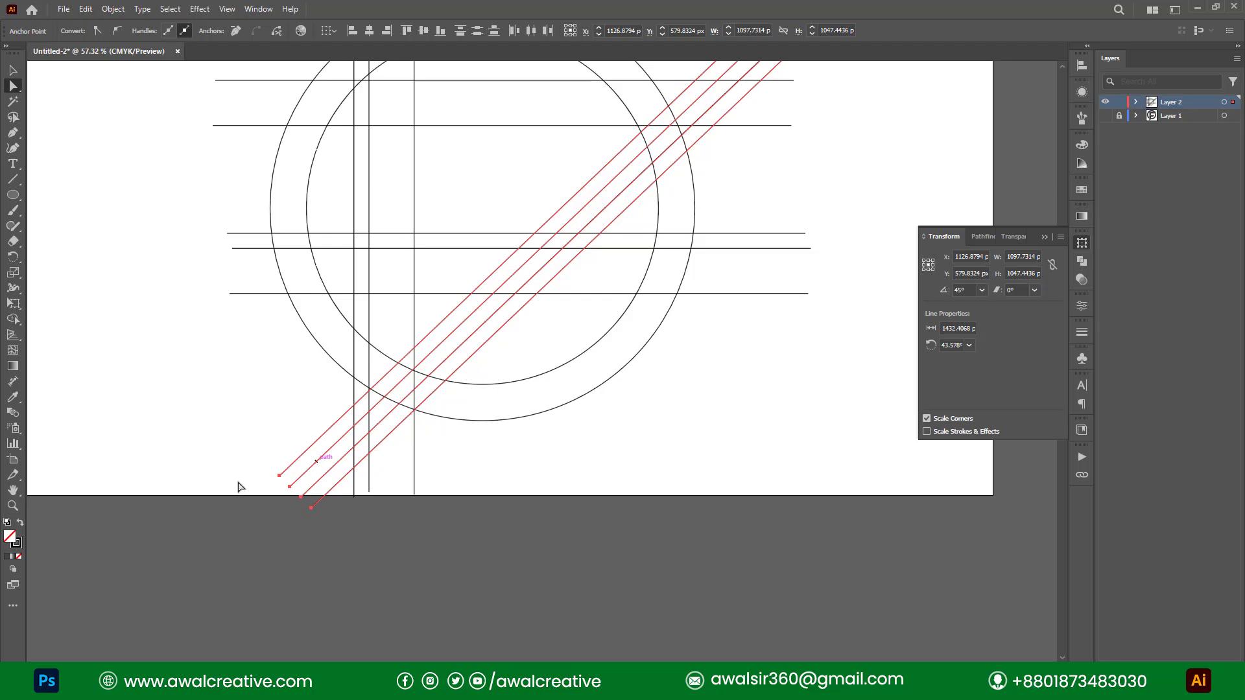
pyautogui.click(14, 506)
pyautogui.moveTo(431, 411); pyautogui.dragTo(745, 403)
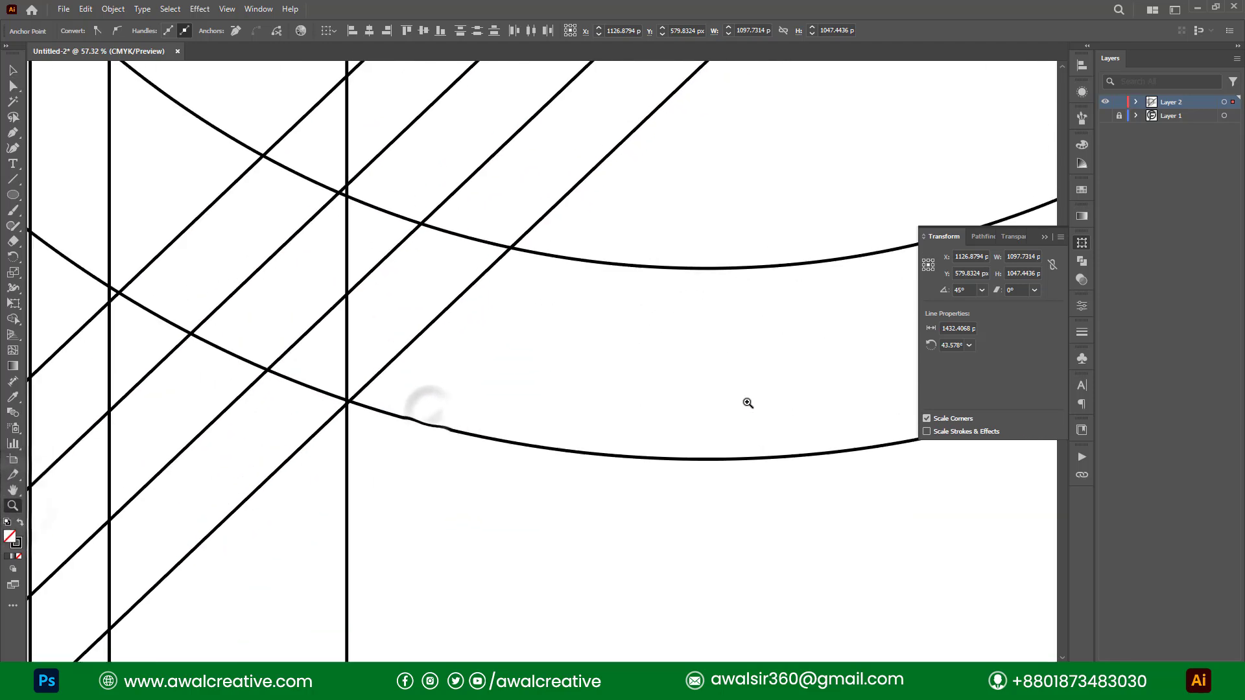
pyautogui.moveTo(315, 512); pyautogui.dragTo(636, 353)
pyautogui.moveTo(428, 363); pyautogui.dragTo(551, 341)
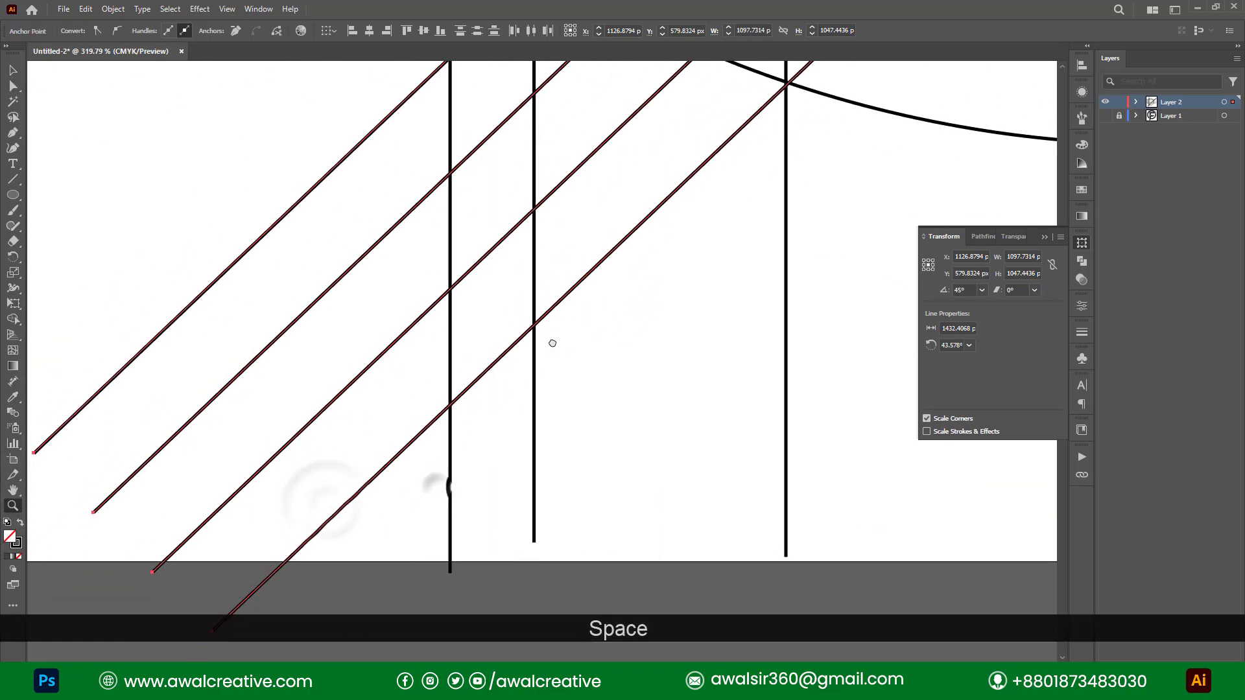
pyautogui.moveTo(409, 475); pyautogui.dragTo(472, 419)
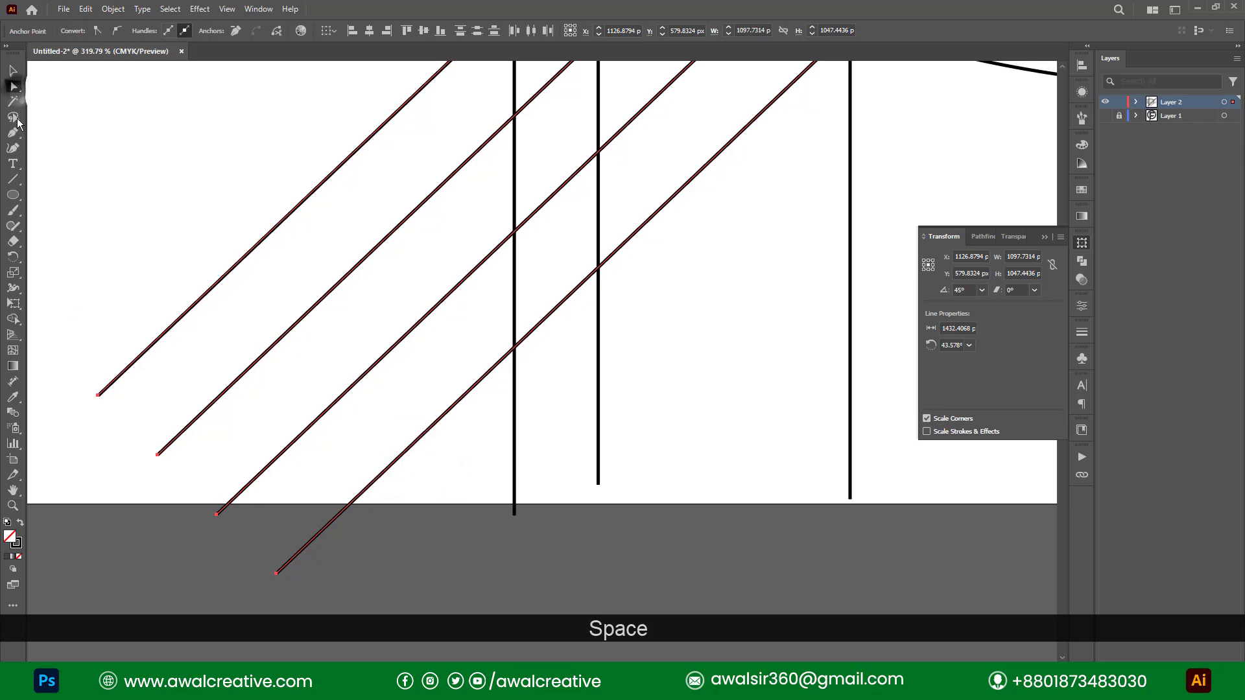
pyautogui.click(277, 575)
pyautogui.moveTo(278, 575); pyautogui.dragTo(250, 617)
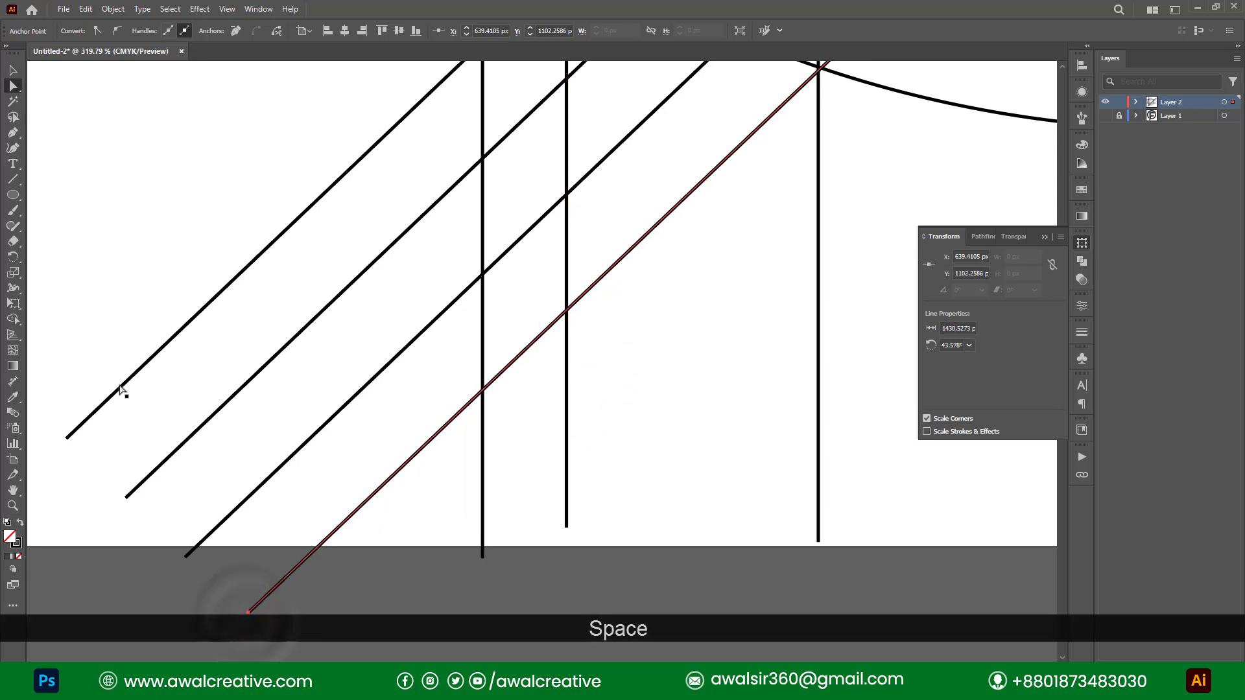
pyautogui.hotkey('ctrl', 'z')
# - Select the lower endpoints of all four diagonals and nudge them so the lowest line passes exactly through the outer circle and vertical line crossing
pyautogui.moveTo(92, 319); pyautogui.dragTo(301, 627)
pyautogui.moveTo(56, 418); pyautogui.dragTo(242, 612)
pyautogui.scroll(3, 815, 174)
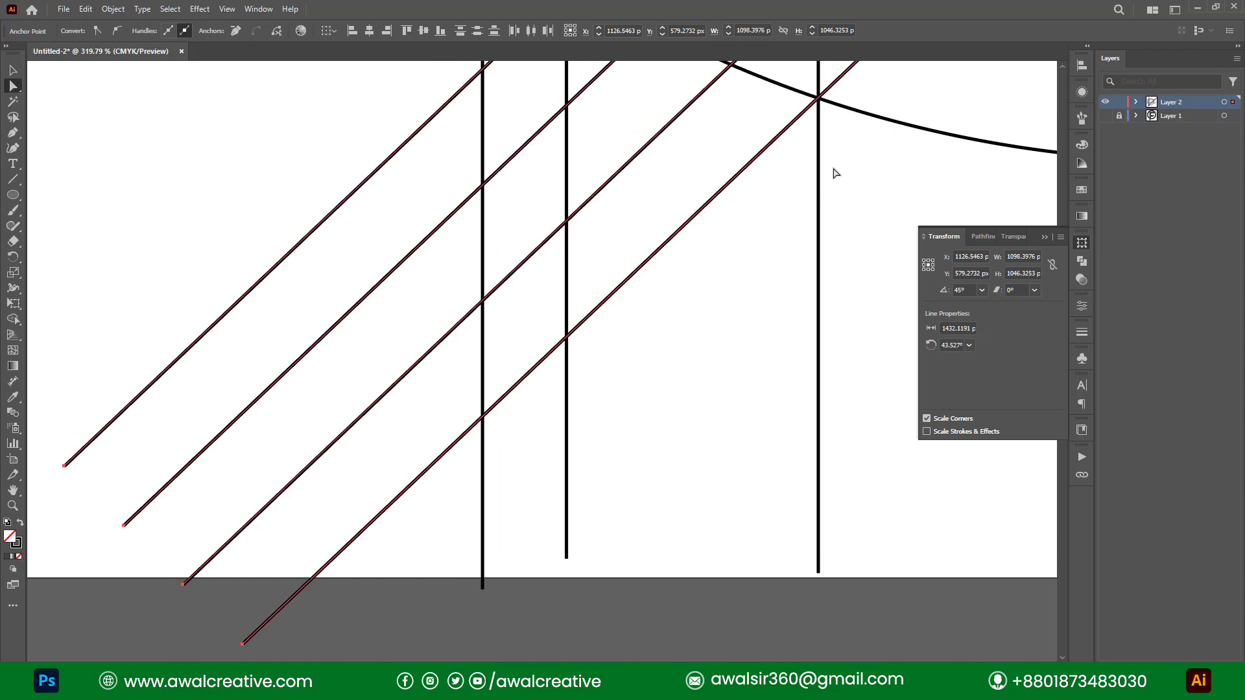
# - Shift only the upper endpoints of the four diagonals so the second line meets the crossing of the outer circle and second horizontal line
pyautogui.press('ctrl+KP_0')
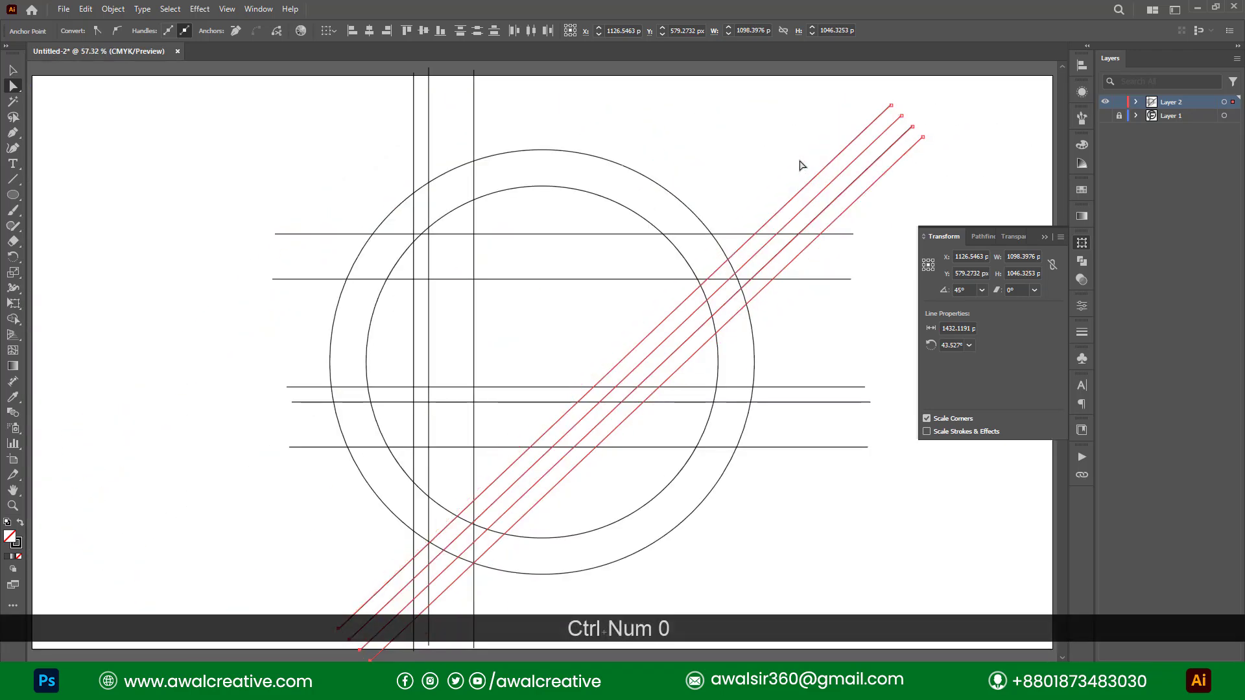
pyautogui.scroll(-4, 798, 182)
pyautogui.scroll(2, 613, 191)
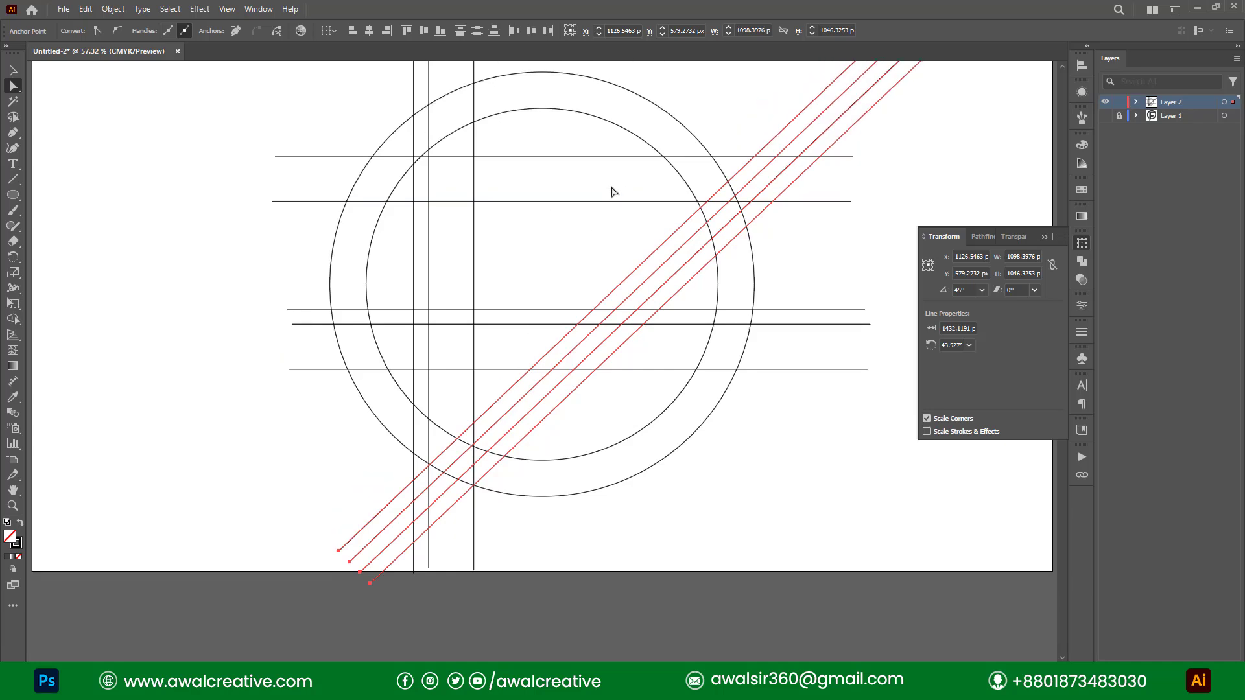
pyautogui.scroll(2, 821, 172)
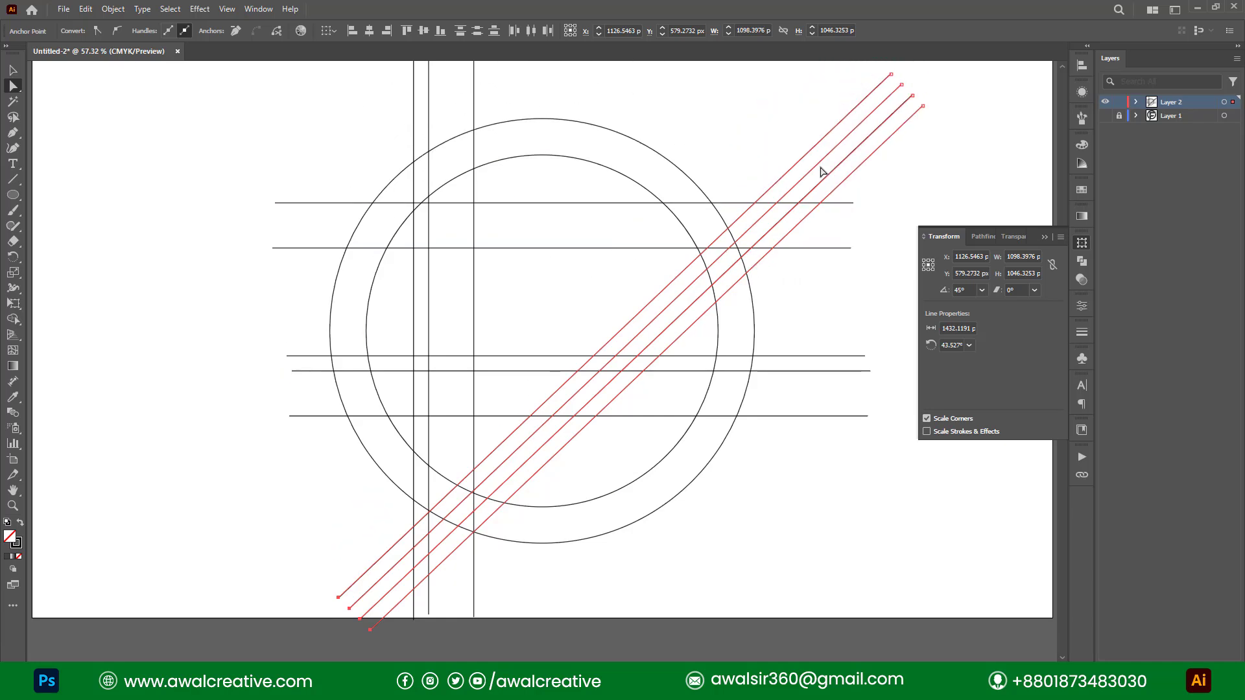
pyautogui.moveTo(938, 104); pyautogui.dragTo(982, 139)
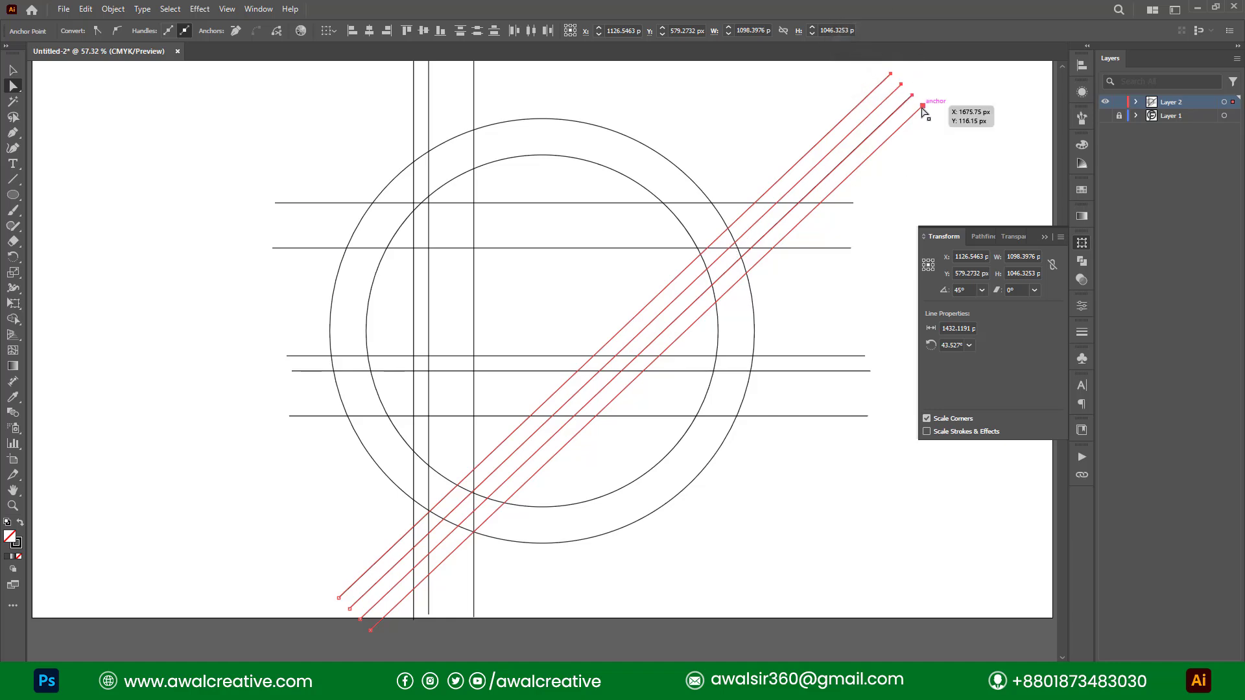
pyautogui.moveTo(923, 112); pyautogui.dragTo(930, 123)
pyautogui.scroll(-3, 798, 216)
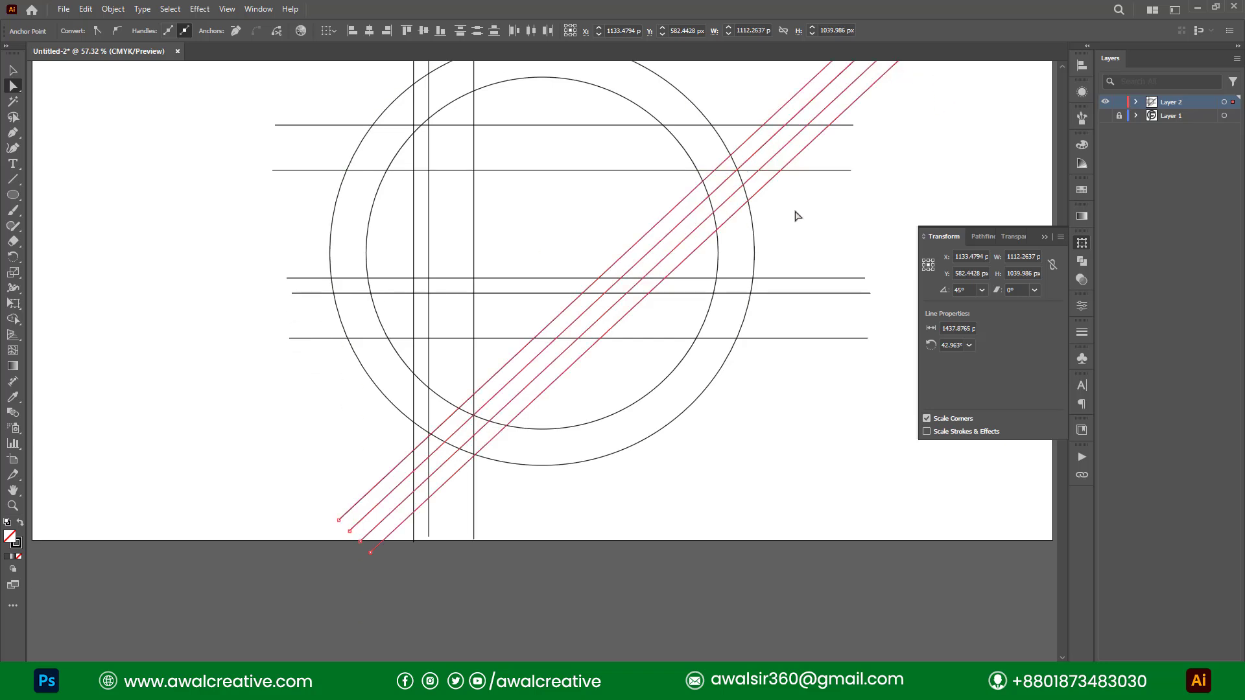
pyautogui.scroll(2, 662, 171)
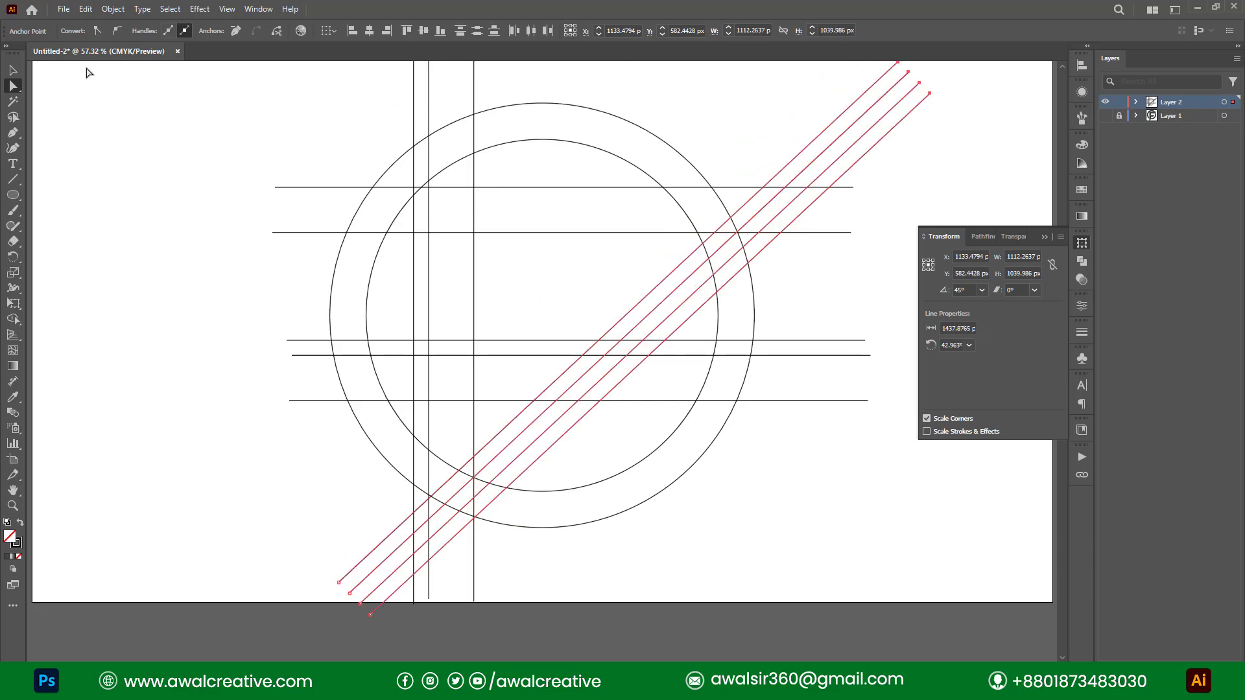
# - Select both circles and all guide lines, activate the Shape Builder tool and set the fill to orange
pyautogui.click(14, 74)
pyautogui.click(243, 122)
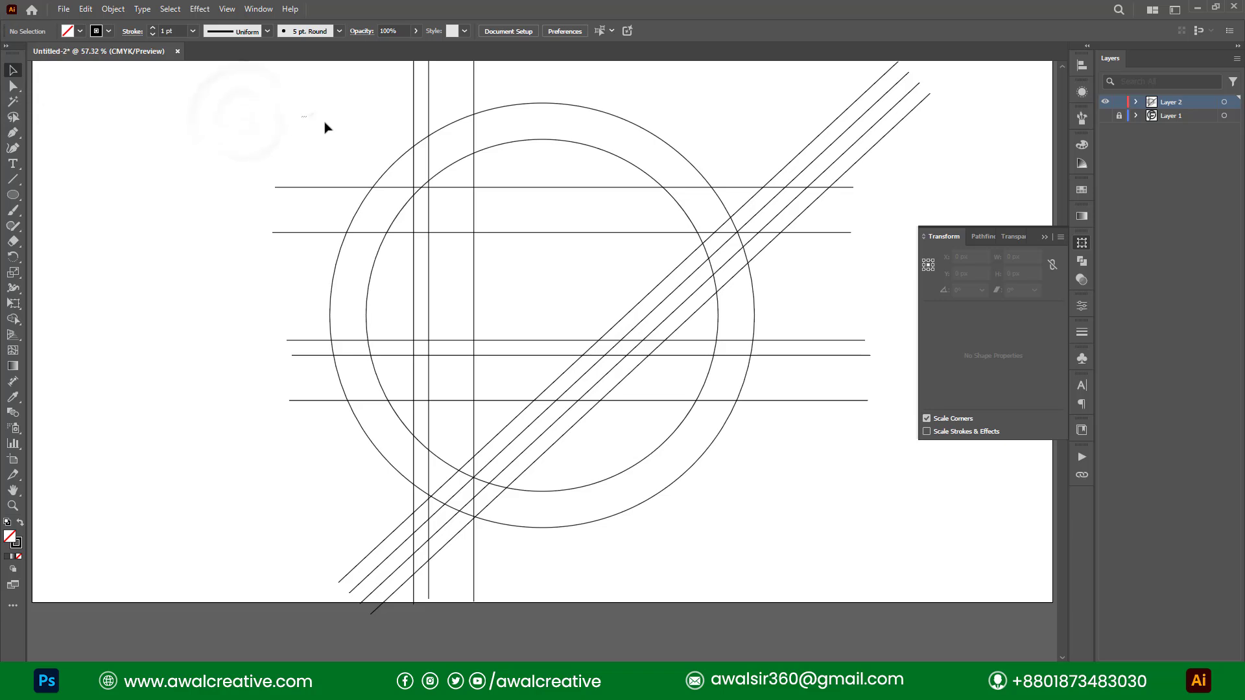
pyautogui.moveTo(301, 117); pyautogui.dragTo(759, 543)
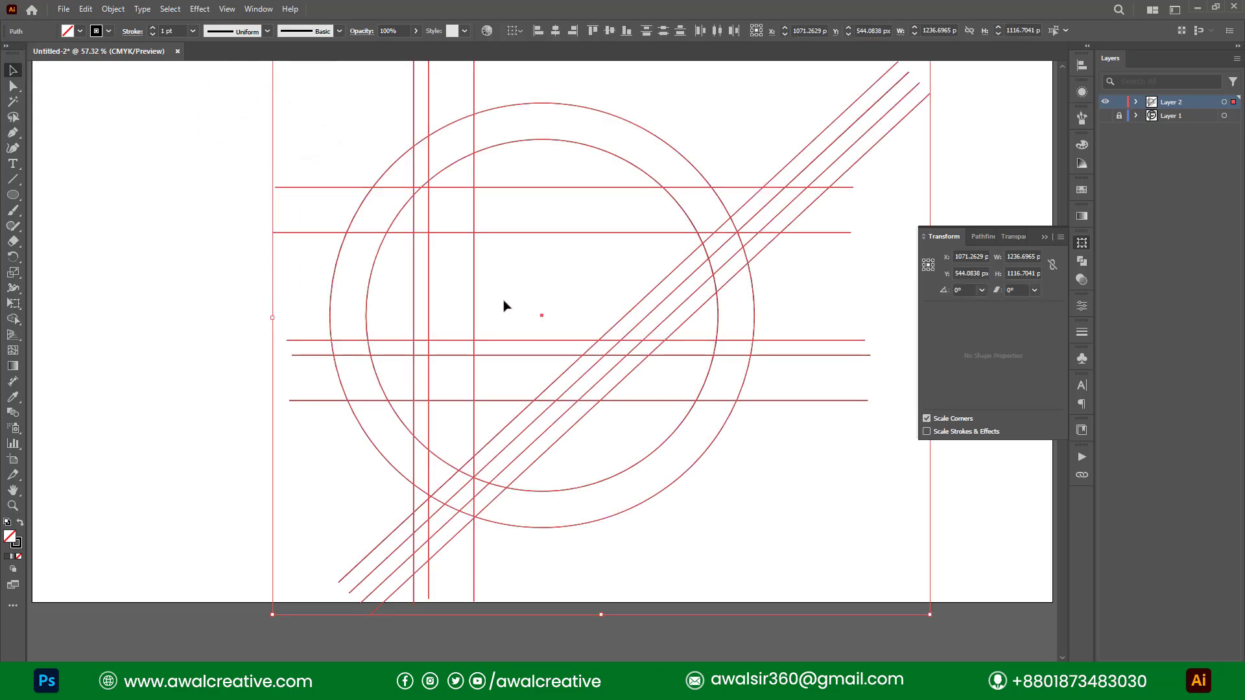
pyautogui.click(13, 318)
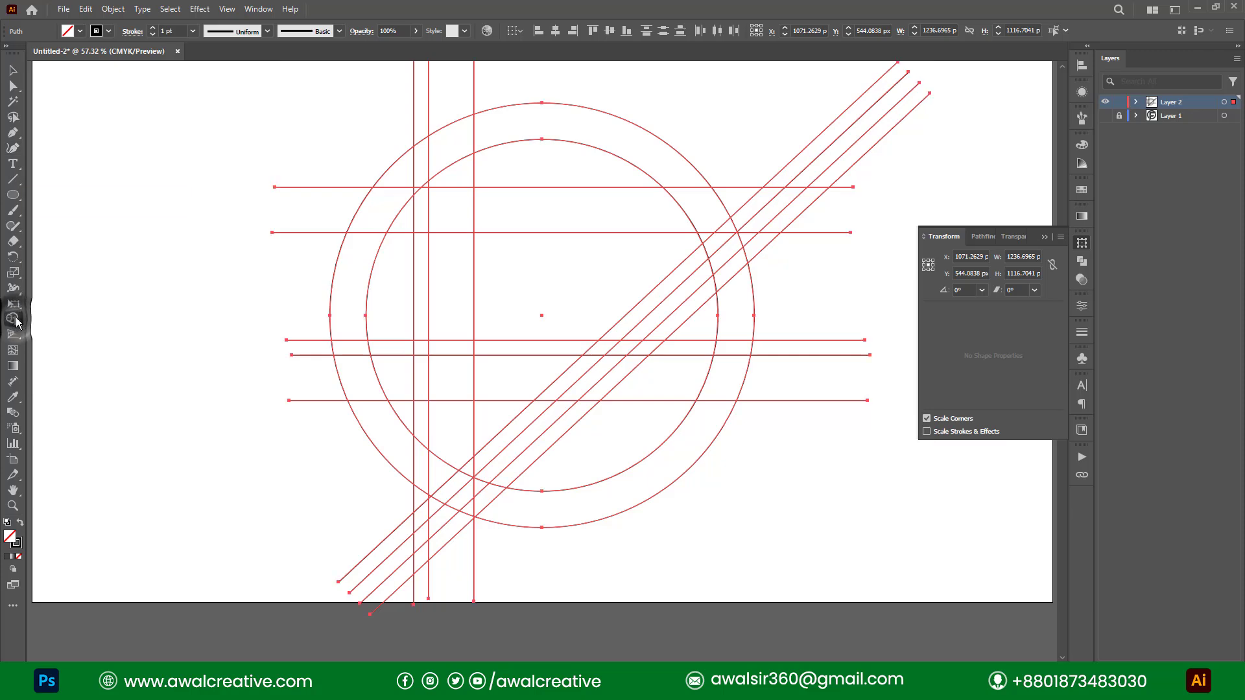
pyautogui.click(80, 32)
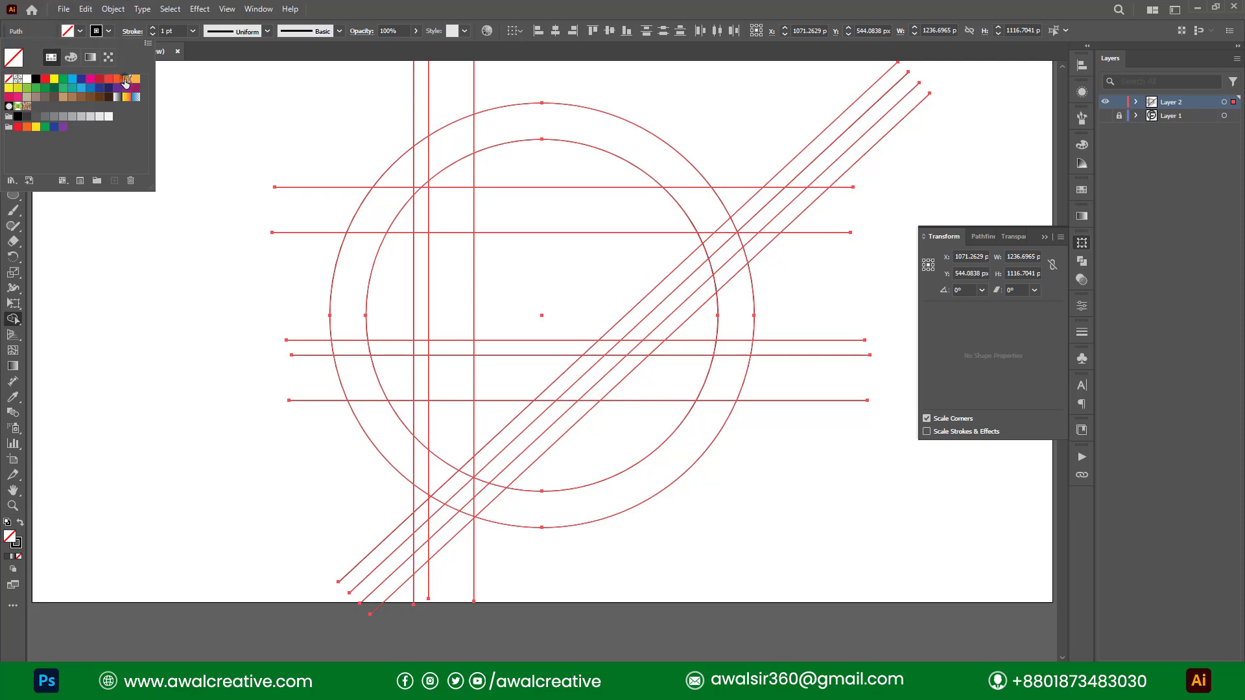
pyautogui.click(125, 81)
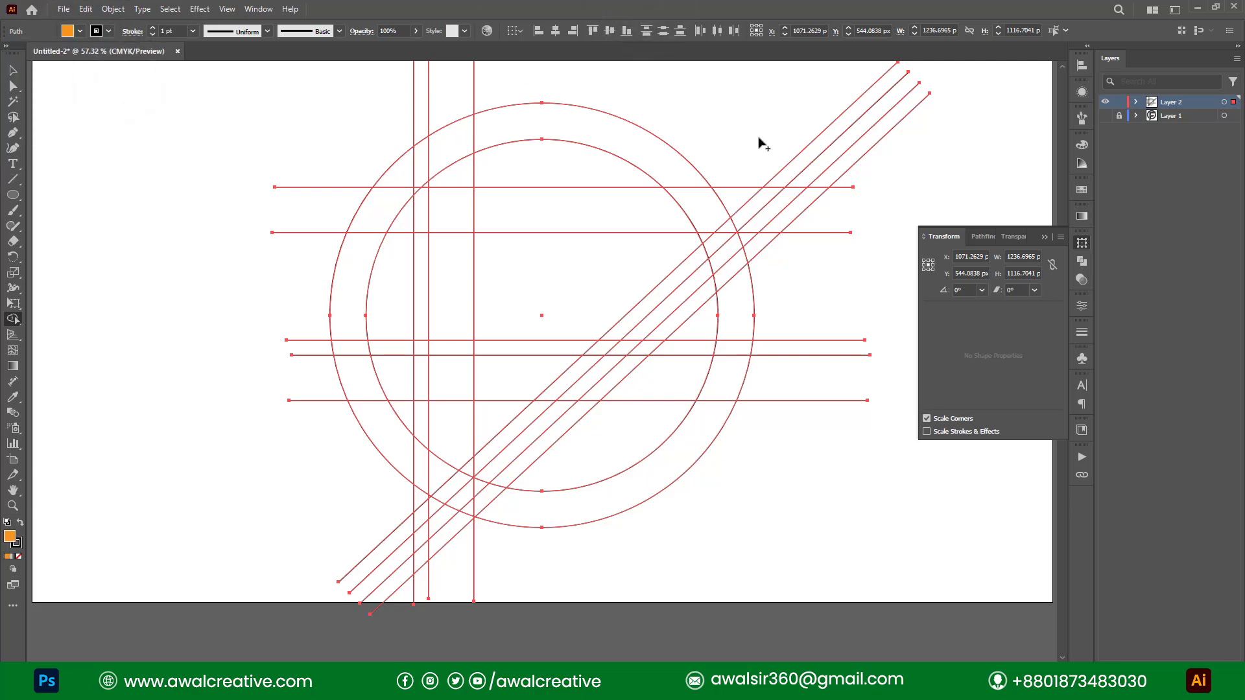
# - Merge the top bar with the ring's upper and left arc down to the first vertical line, and merge the ring's lower-right arc
pyautogui.moveTo(453, 211)
pyautogui.mouseDown()
pyautogui.moveTo(698, 212)
pyautogui.moveTo(722, 200)
pyautogui.moveTo(694, 200)
pyautogui.moveTo(658, 167)
pyautogui.moveTo(538, 134)
pyautogui.moveTo(408, 173)
pyautogui.moveTo(358, 245)
pyautogui.mouseUp()
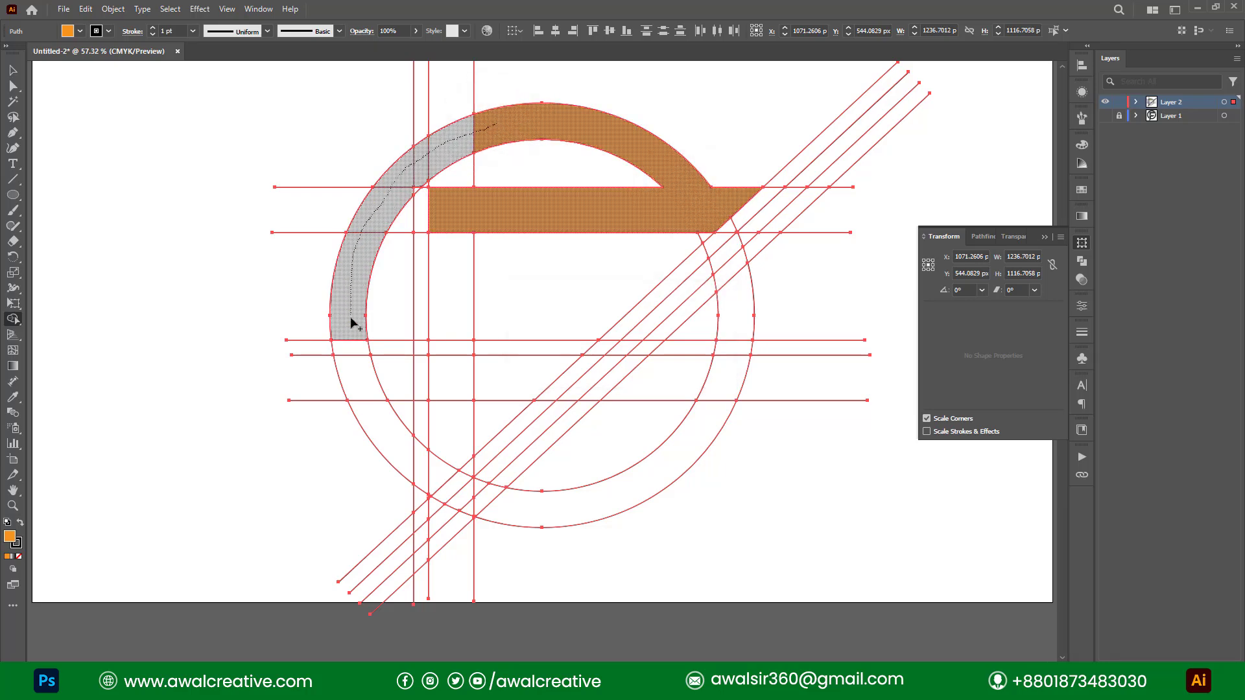
pyautogui.moveTo(350, 322)
pyautogui.mouseDown()
pyautogui.moveTo(361, 392)
pyautogui.moveTo(385, 426)
pyautogui.mouseUp()
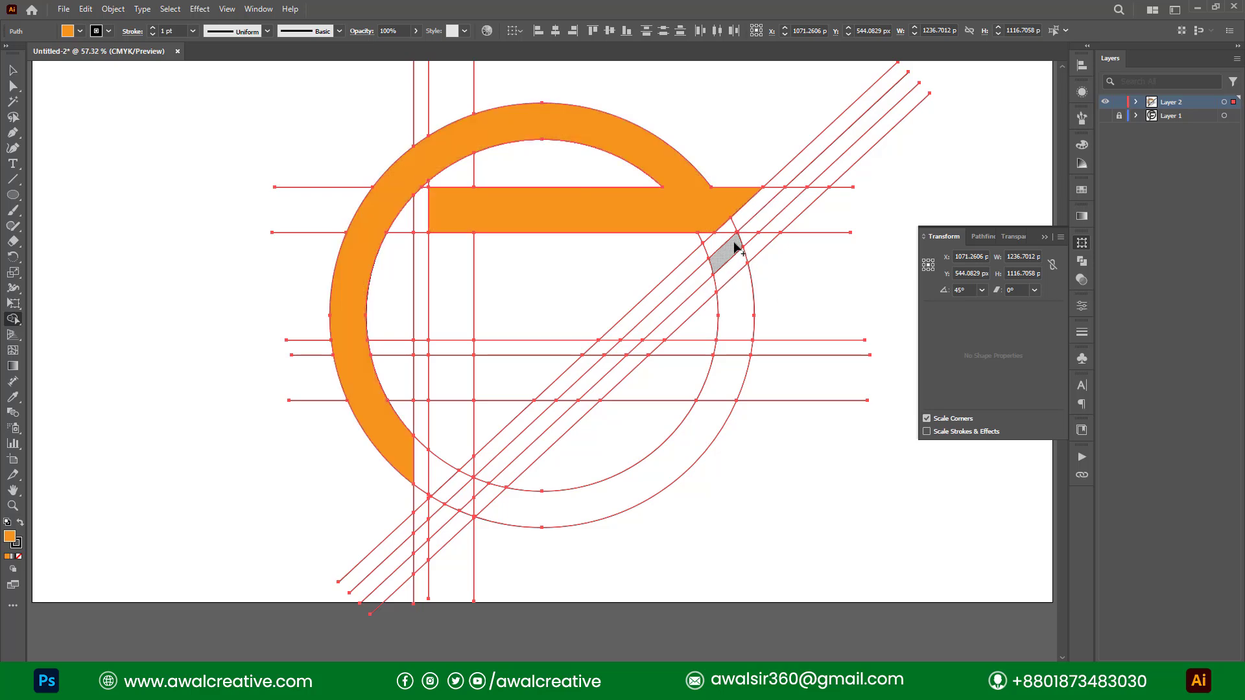
pyautogui.moveTo(736, 246)
pyautogui.mouseDown()
pyautogui.moveTo(731, 364)
pyautogui.moveTo(687, 455)
pyautogui.moveTo(530, 515)
pyautogui.mouseUp()
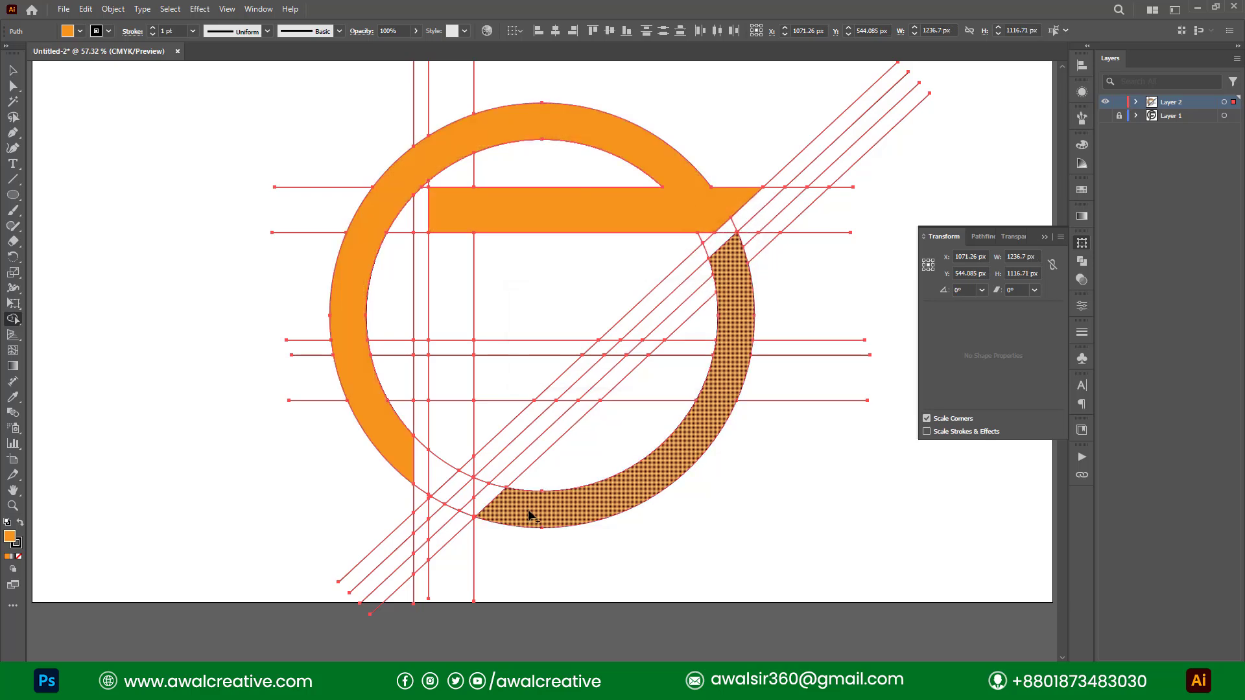
# - Merge the F's upper stem into the top bar, and its lower stem and middle bar into the lower-right arc, leaving the narrow gap between
pyautogui.moveTo(449, 225)
pyautogui.mouseDown()
pyautogui.moveTo(454, 494)
pyautogui.moveTo(443, 528)
pyautogui.moveTo(436, 488)
pyautogui.mouseUp()
pyautogui.moveTo(462, 444)
pyautogui.mouseDown()
pyautogui.moveTo(465, 503)
pyautogui.moveTo(517, 514)
pyautogui.moveTo(465, 487)
pyautogui.moveTo(508, 505)
pyautogui.mouseUp()
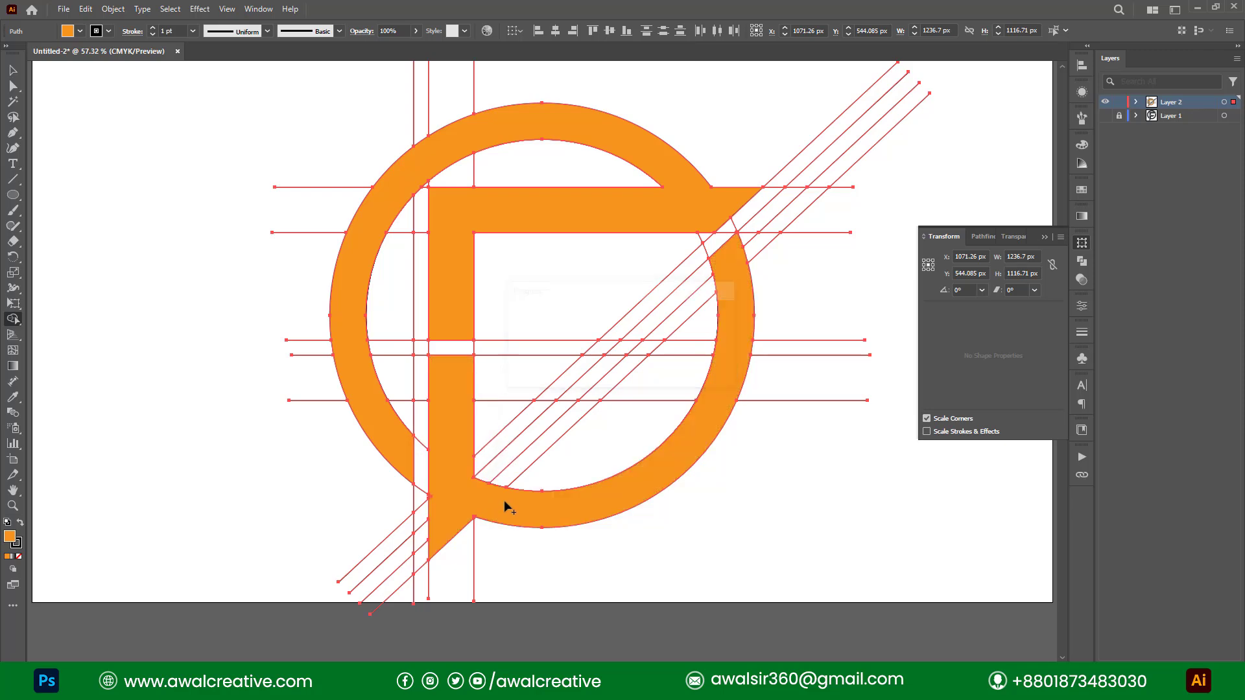
pyautogui.moveTo(452, 379); pyautogui.dragTo(572, 381)
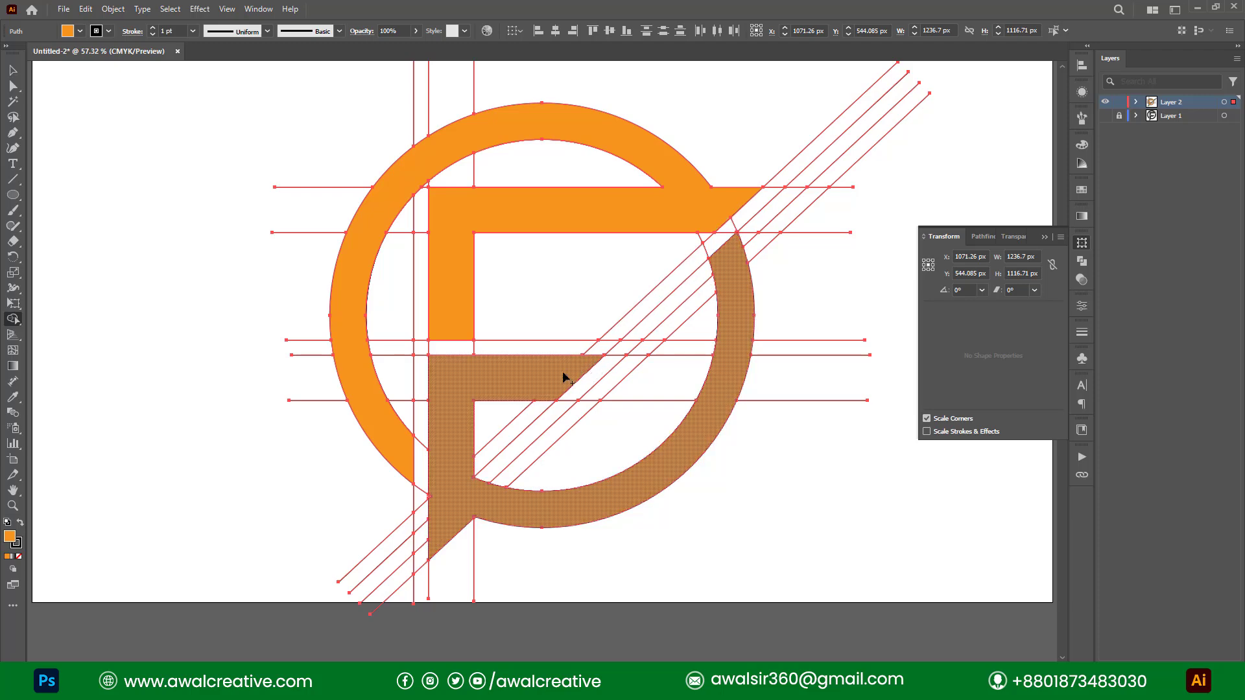
pyautogui.moveTo(581, 382)
pyautogui.mouseDown()
pyautogui.moveTo(606, 376)
pyautogui.moveTo(577, 370)
pyautogui.mouseUp()
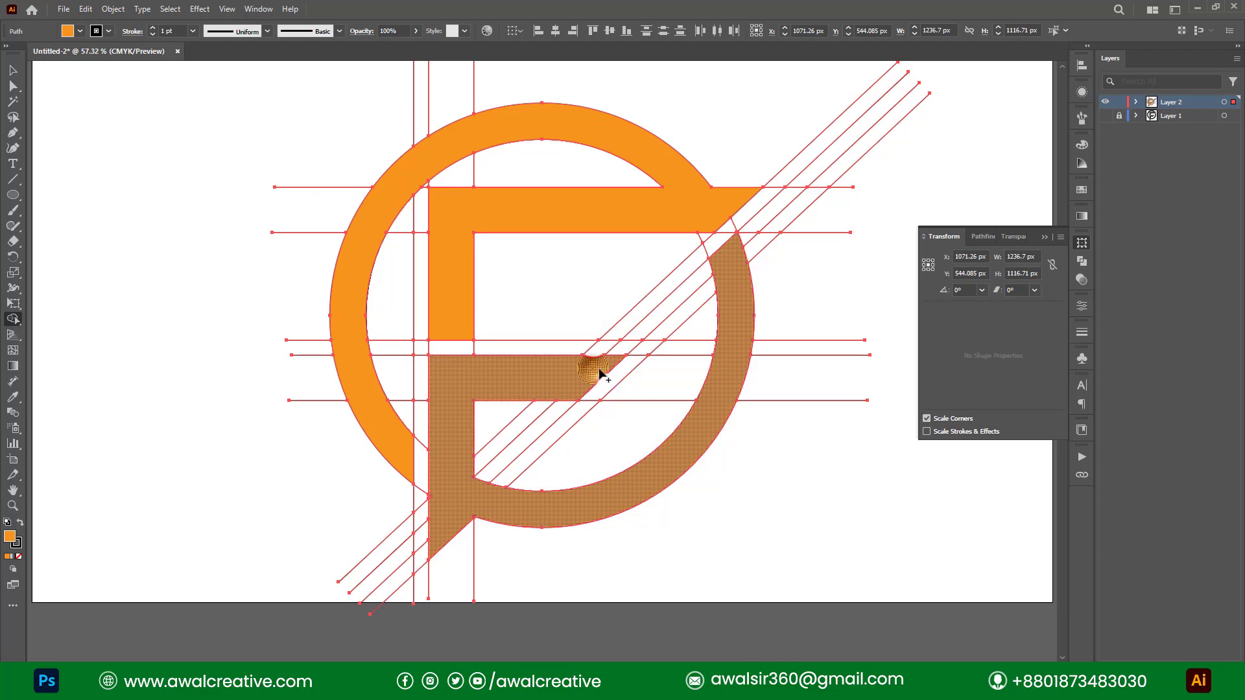
pyautogui.moveTo(600, 374); pyautogui.dragTo(633, 353)
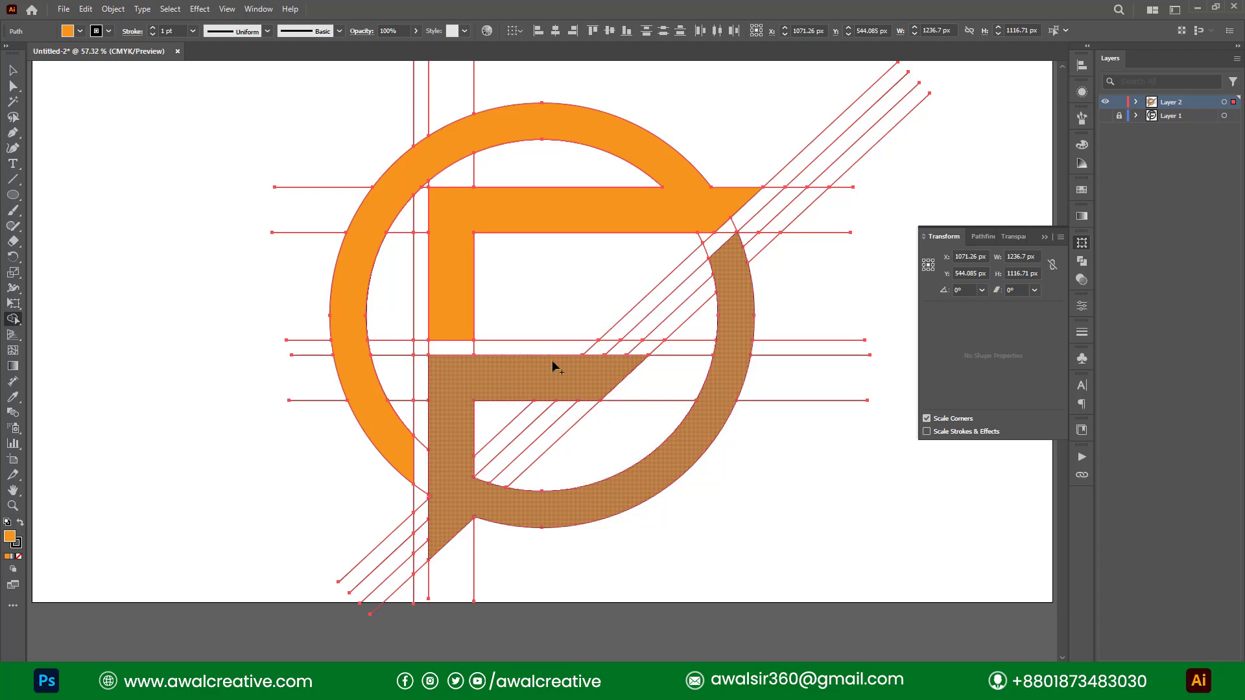
# - Examine the merged edges up close from the F's upper-left corner down along the left arc to the stem's pointed lower end
pyautogui.click(13, 506)
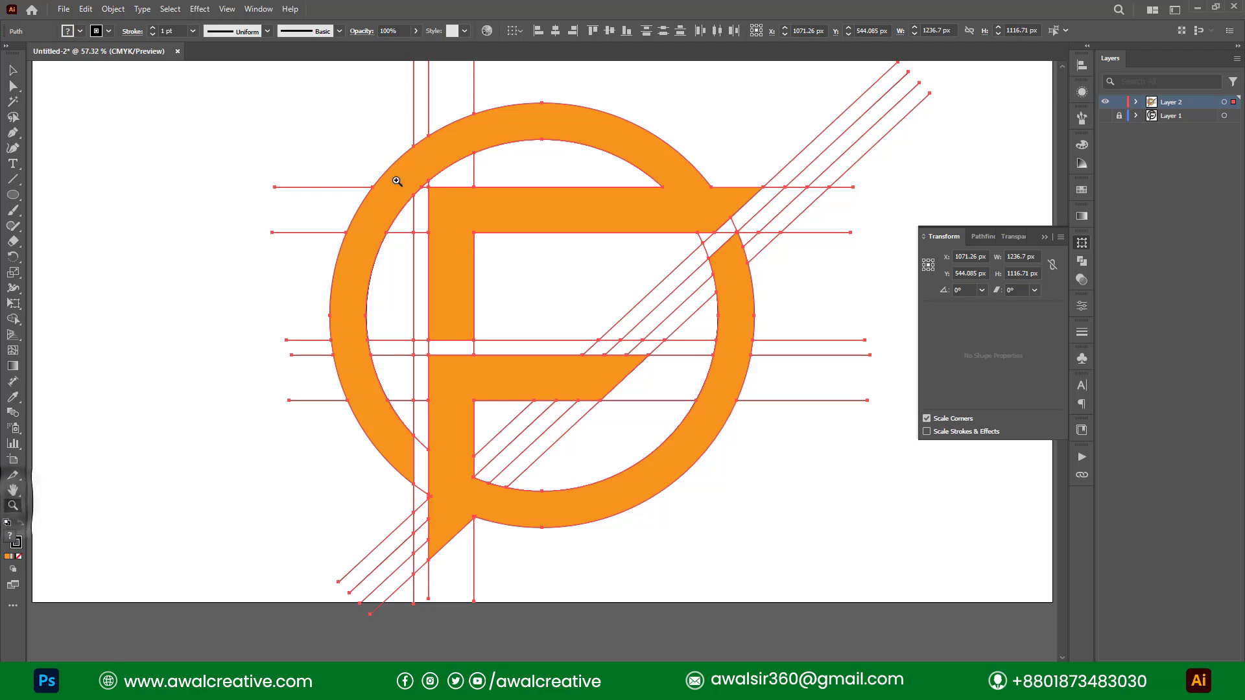
pyautogui.moveTo(411, 152); pyautogui.dragTo(736, 305)
pyautogui.press('space')
pyautogui.moveTo(580, 592); pyautogui.dragTo(650, 387)
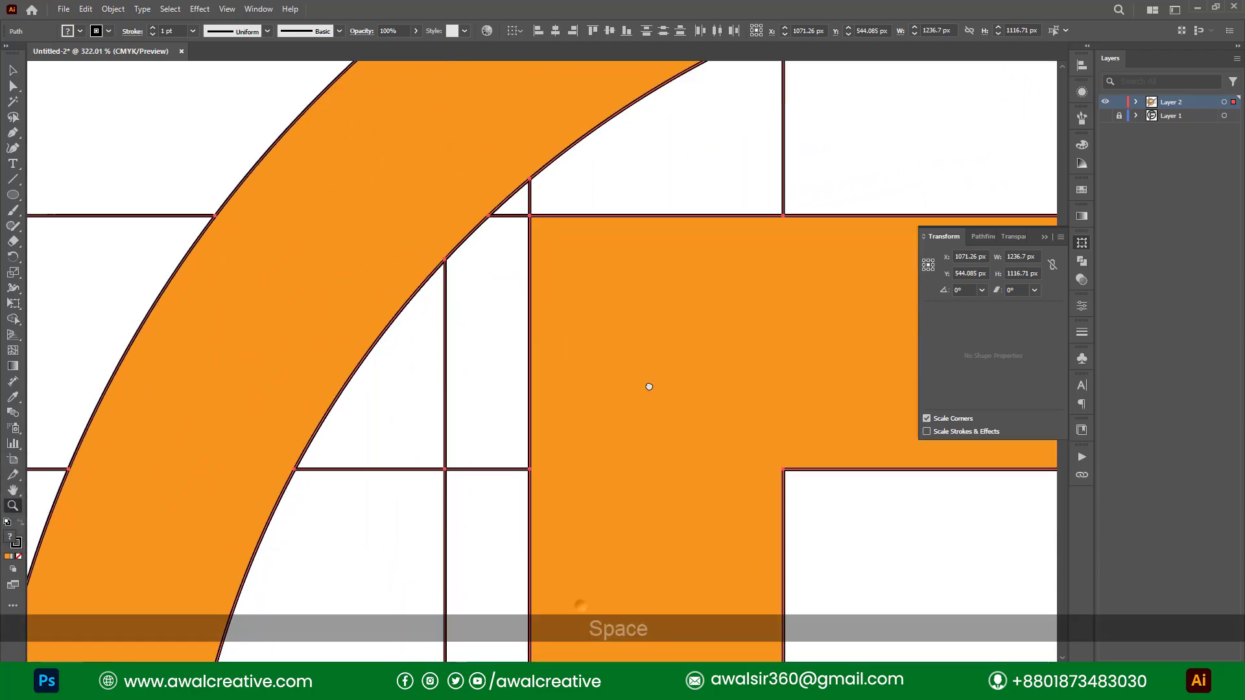
pyautogui.moveTo(350, 505); pyautogui.dragTo(444, 255)
pyautogui.moveTo(578, 601); pyautogui.dragTo(636, 345)
pyautogui.moveTo(264, 523); pyautogui.dragTo(350, 273)
pyautogui.moveTo(417, 513); pyautogui.dragTo(332, 311)
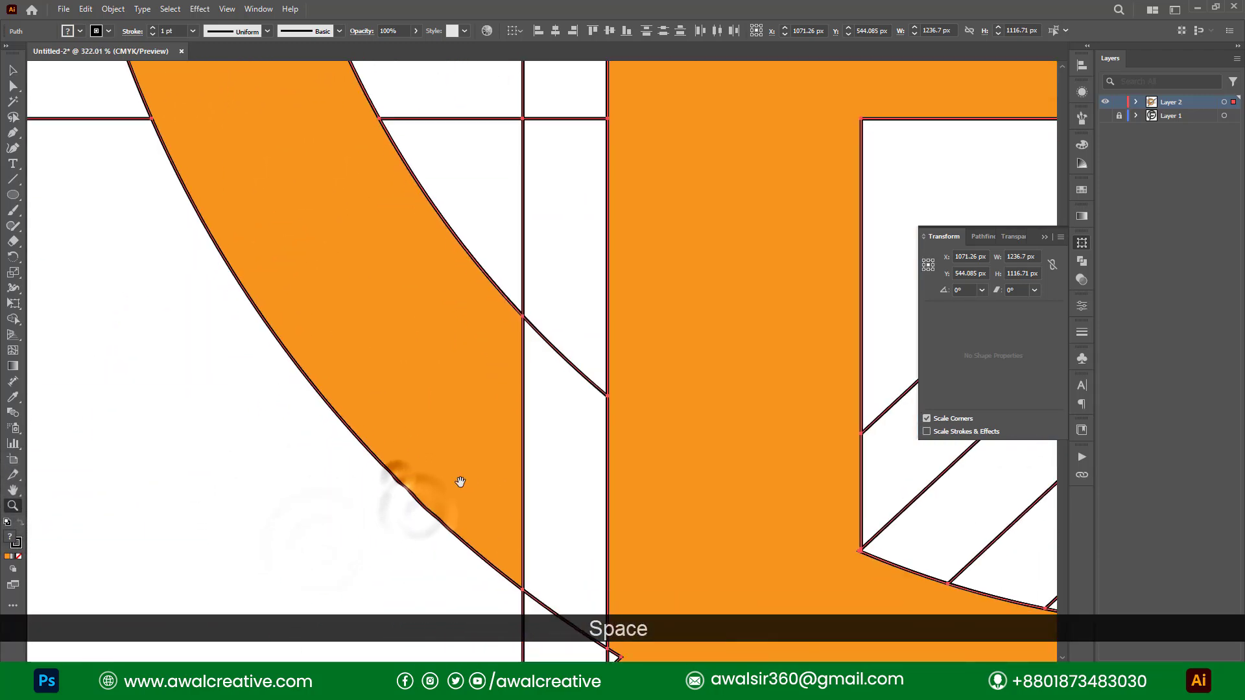
pyautogui.moveTo(443, 455); pyautogui.dragTo(305, 262)
pyautogui.moveTo(583, 499); pyautogui.dragTo(551, 298)
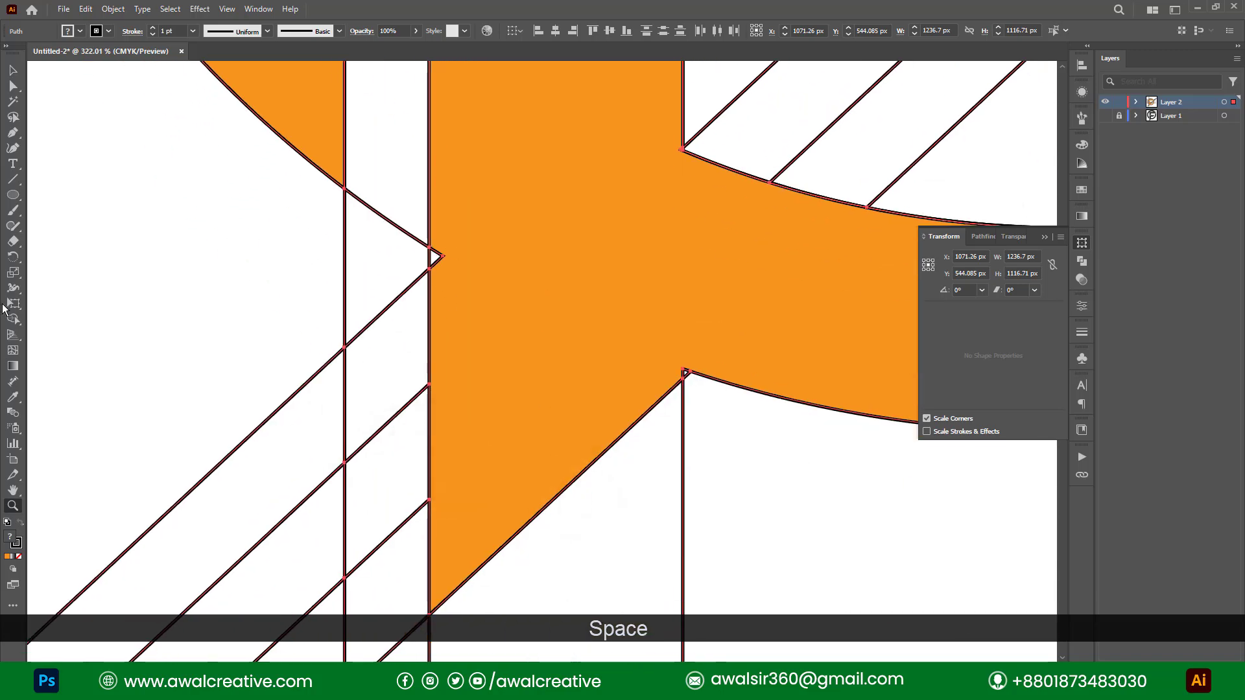
# - Merge the two tiny leftover slivers beside the stem's pointed lower end, where the diagonals cross the outer circle, into the lower orange shape
pyautogui.click(430, 235)
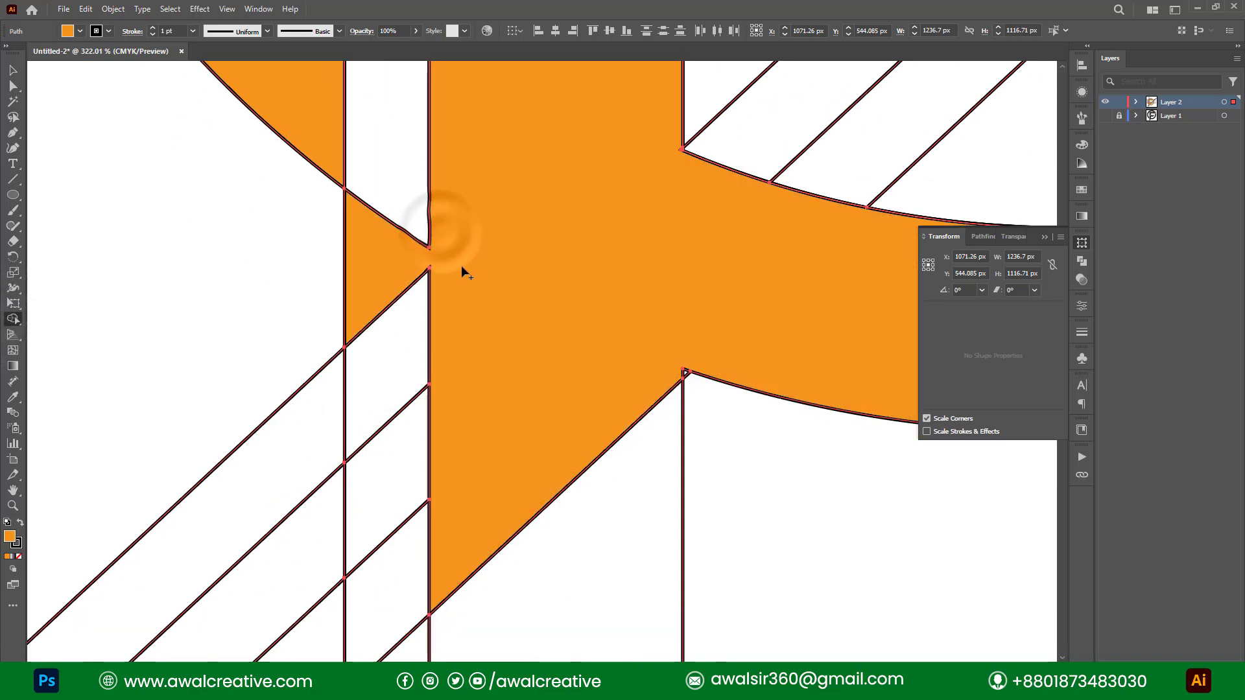
pyautogui.hotkey('ctrl', 'z')
pyautogui.moveTo(449, 227); pyautogui.dragTo(437, 263)
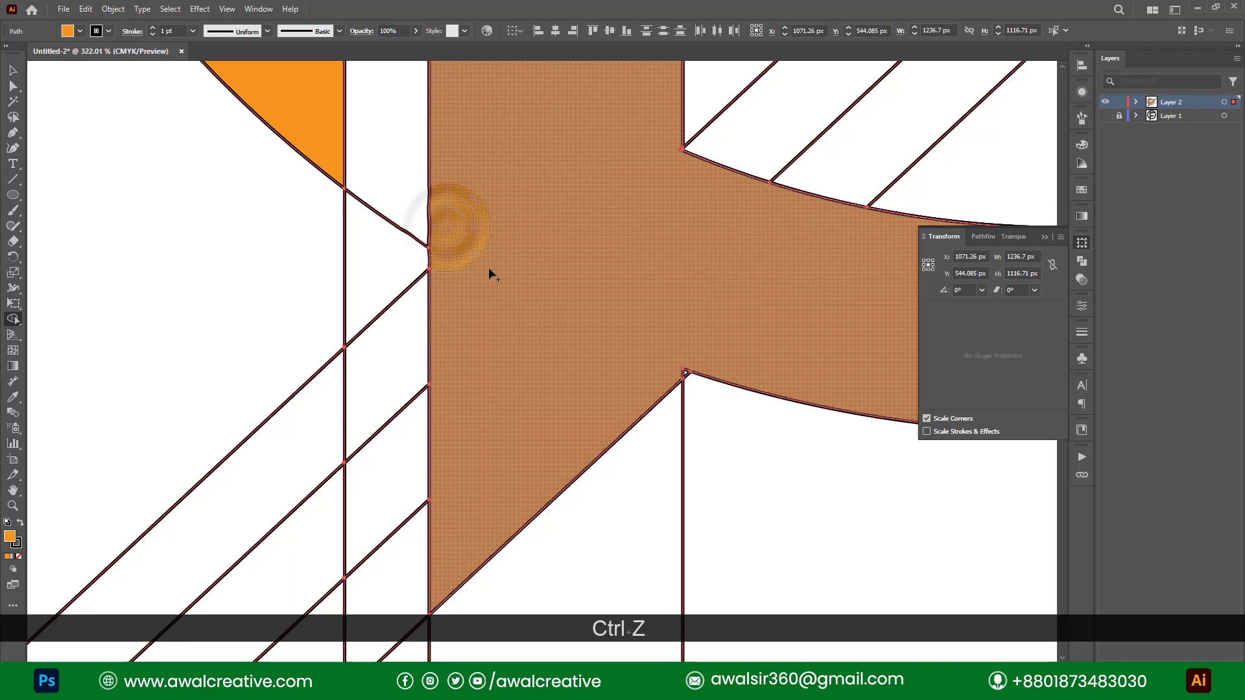
pyautogui.moveTo(517, 329); pyautogui.dragTo(426, 274)
pyautogui.moveTo(623, 289); pyautogui.dragTo(597, 318)
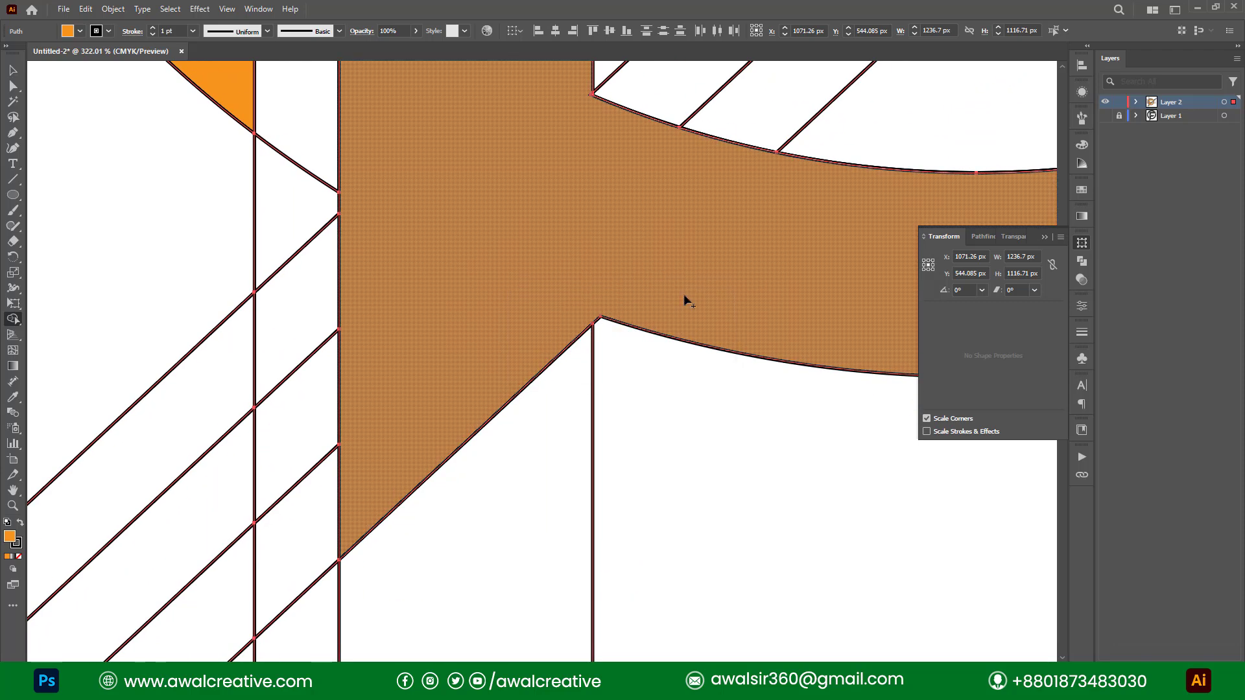
# - Merge the tiny leftover triangle at the inner corner between the lower stem and the inner circle into the lower orange shape
pyautogui.moveTo(685, 300); pyautogui.dragTo(489, 458)
pyautogui.moveTo(371, 311); pyautogui.dragTo(463, 477)
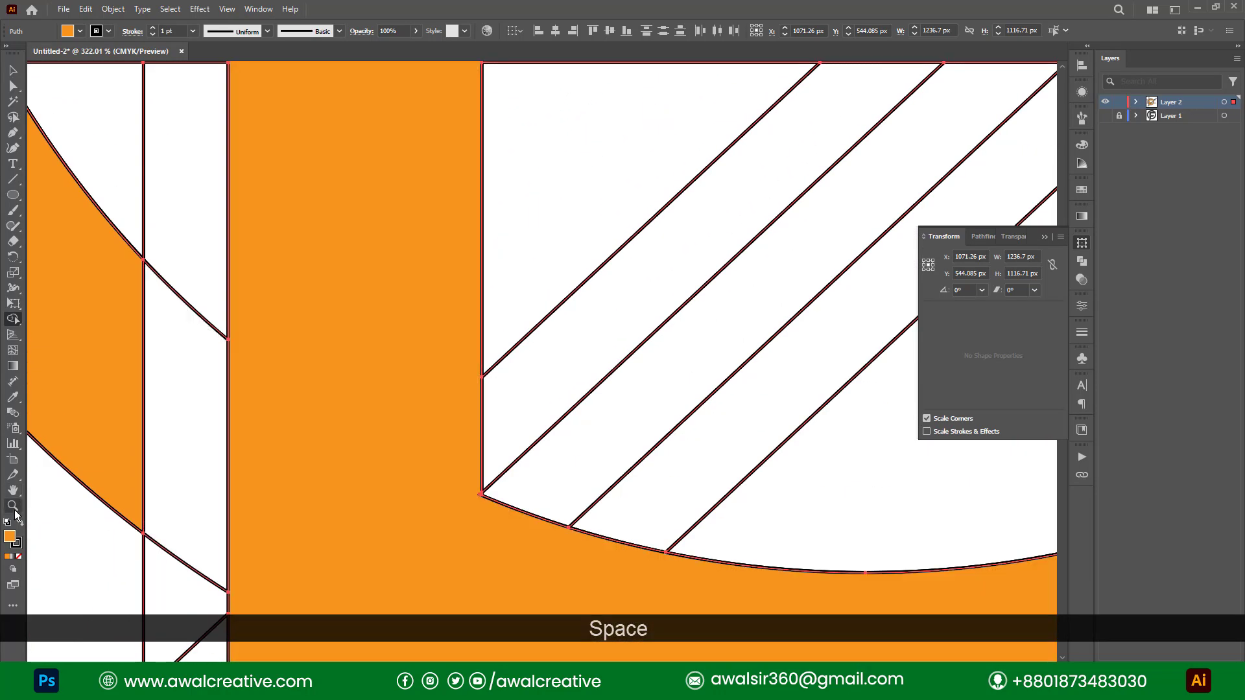
pyautogui.moveTo(472, 527); pyautogui.dragTo(825, 447)
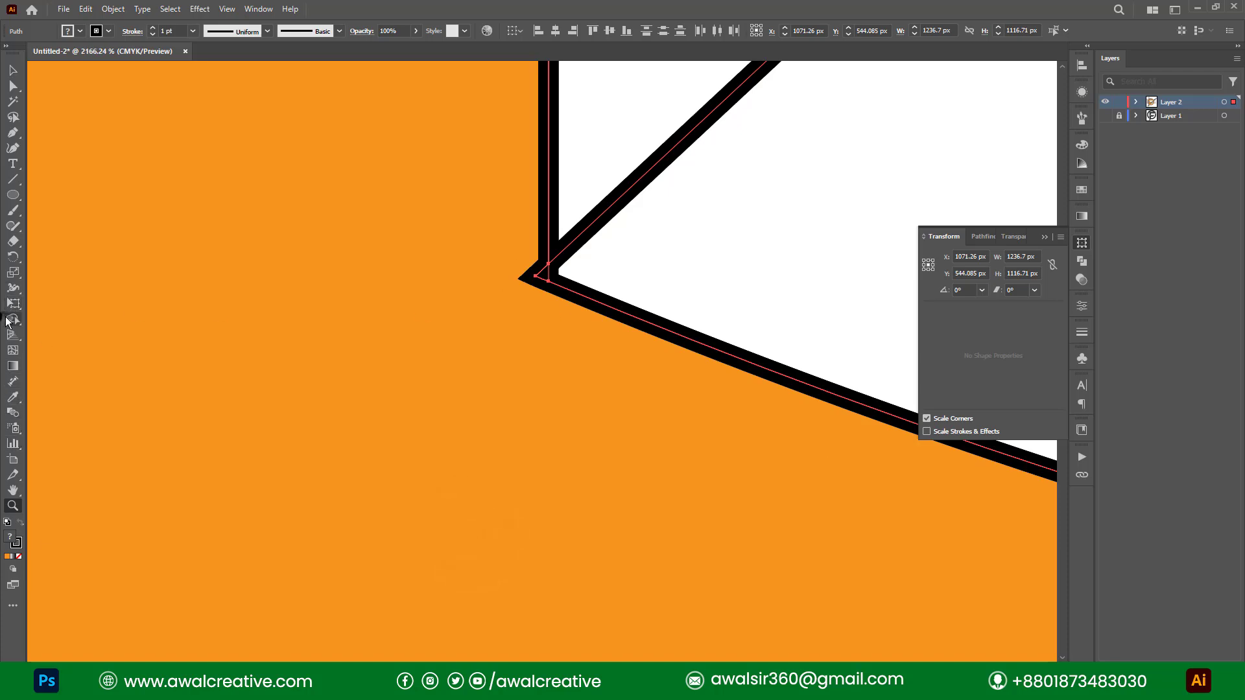
pyautogui.click(9, 320)
pyautogui.moveTo(529, 265); pyautogui.dragTo(548, 287)
pyautogui.hotkey('ctrl', '0')
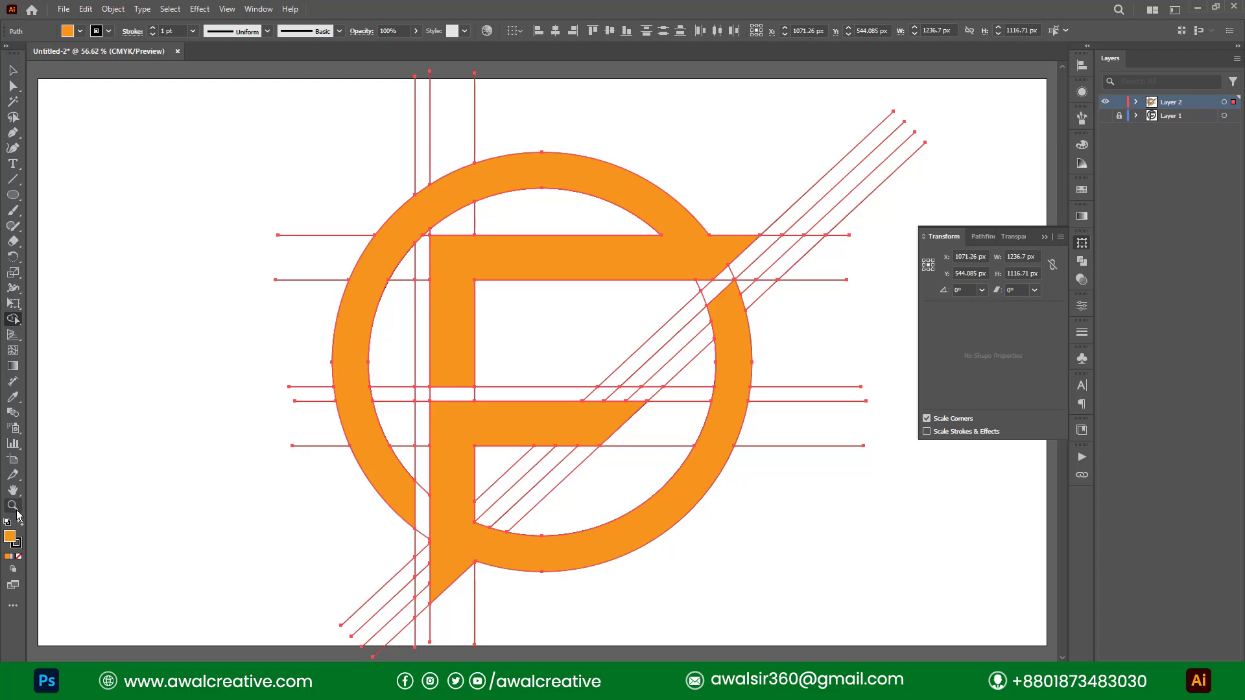
# - Check the ring's right-hand gap and lower arc for leftovers, and delete all unfilled guide lines and regions with the Magic Wand
pyautogui.moveTo(716, 288); pyautogui.dragTo(766, 327)
pyautogui.click(757, 267)
pyautogui.click(756, 130)
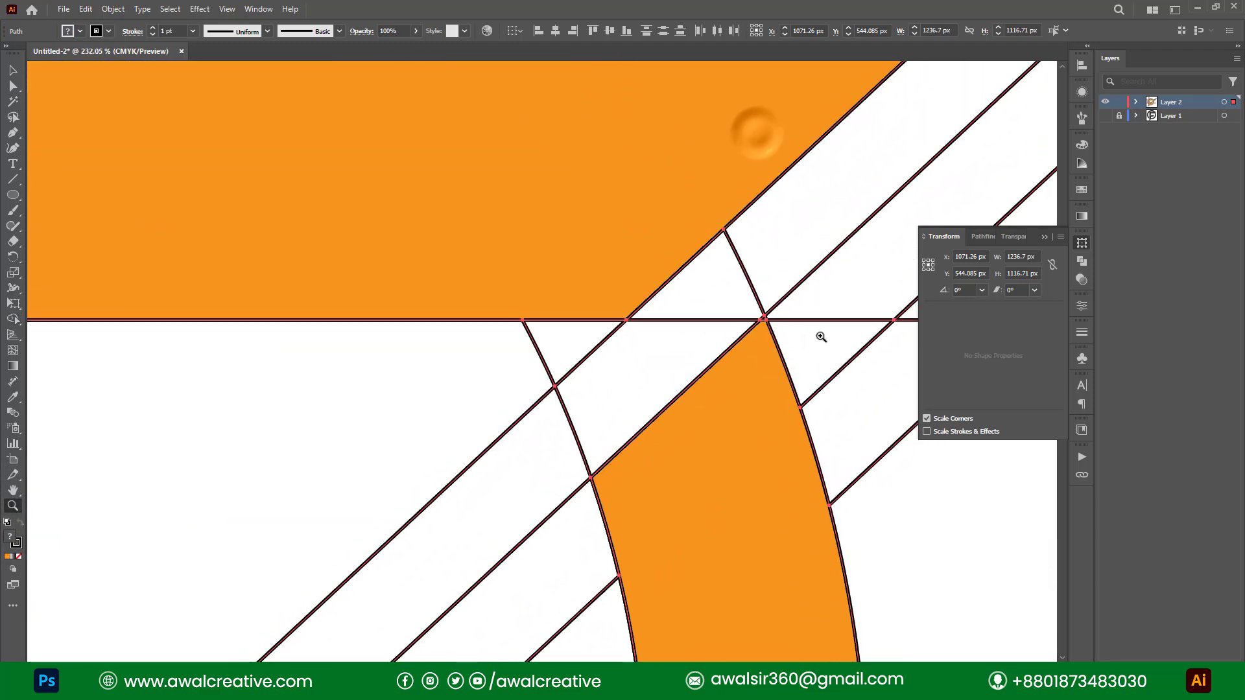
pyautogui.moveTo(730, 568); pyautogui.dragTo(729, 434)
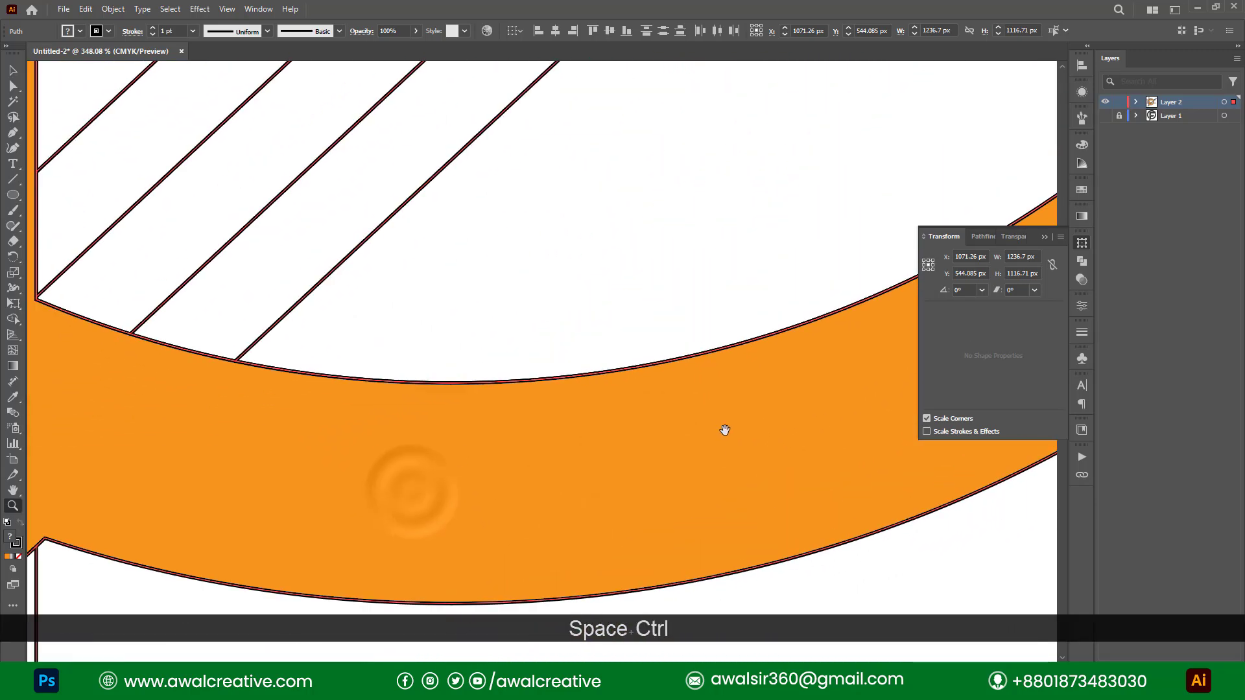
pyautogui.press('ctrl+KP_0')
pyautogui.click(15, 71)
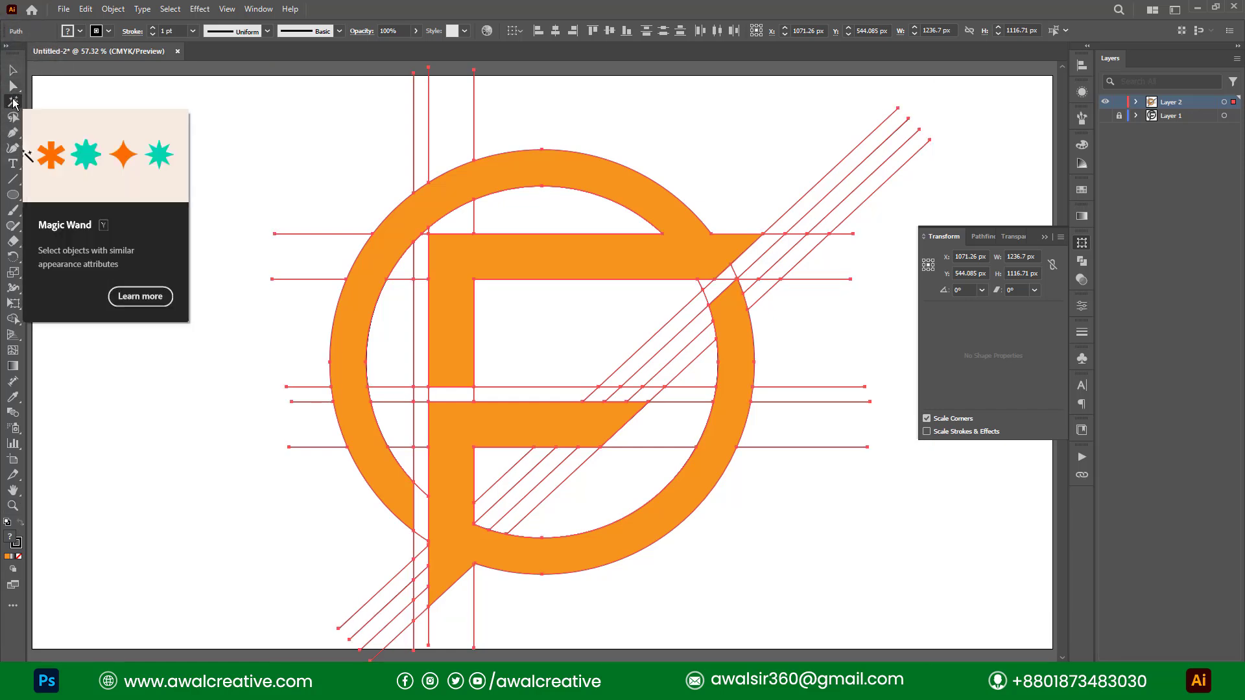
pyautogui.click(475, 115)
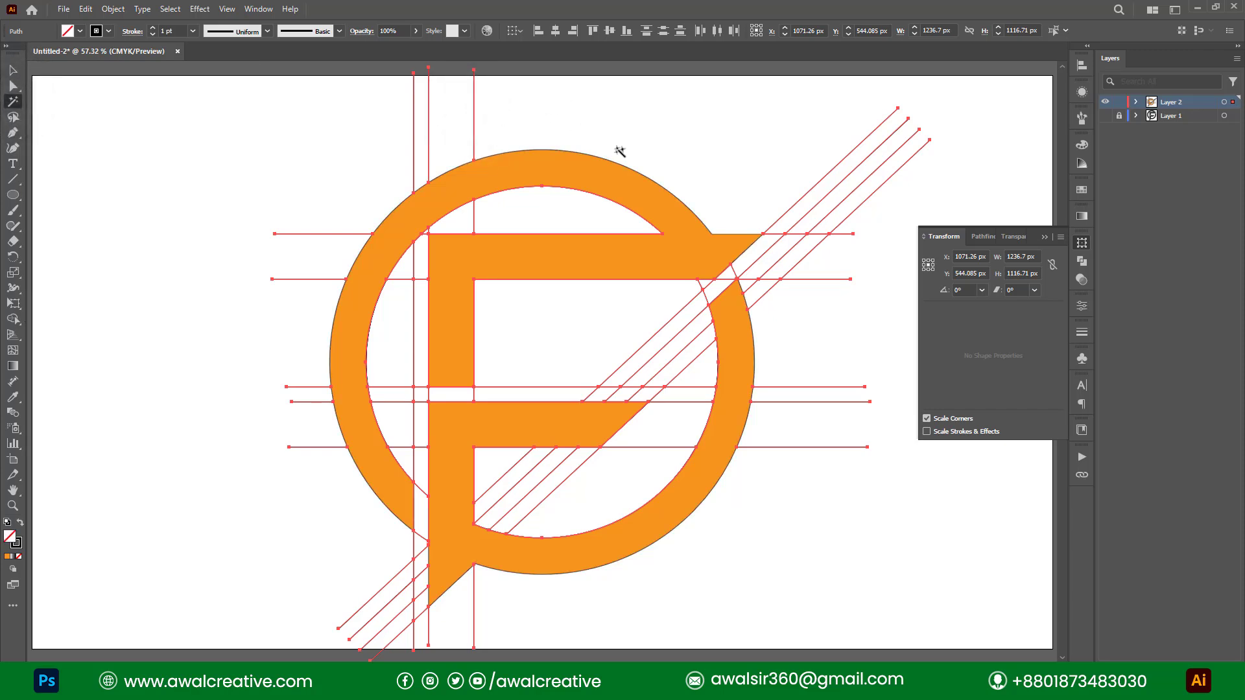
pyautogui.press('Delete')
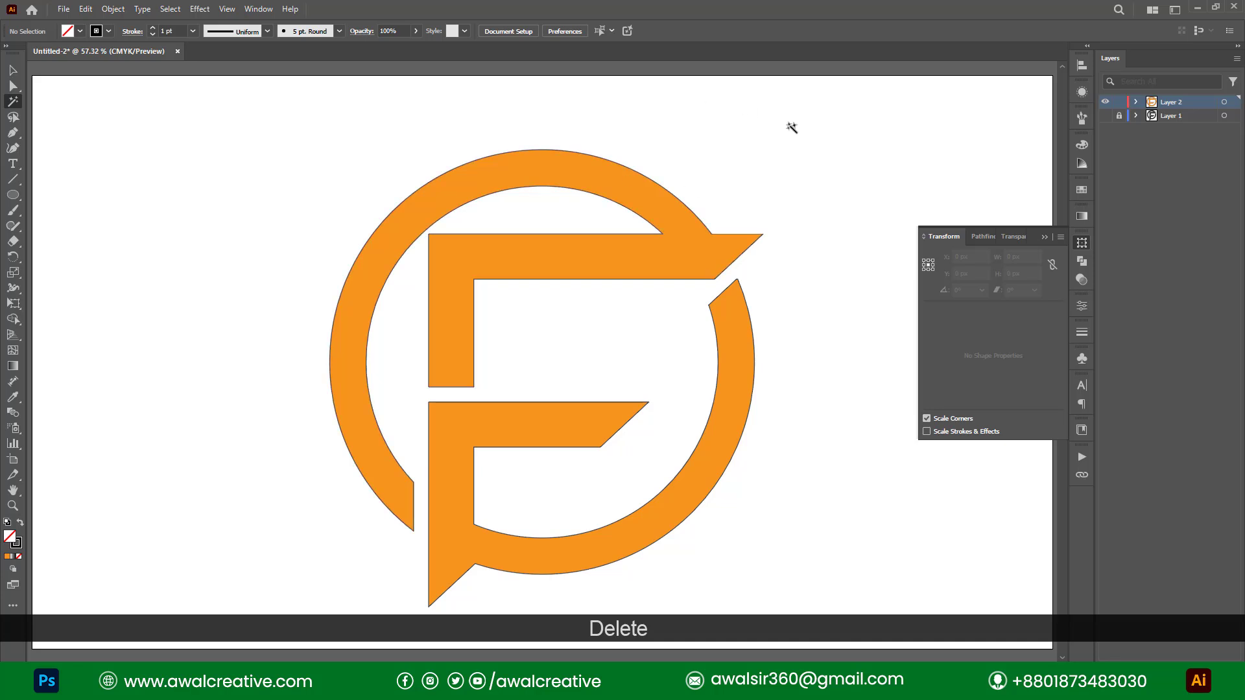
# - Remove the stroke from all the logo shapes and change their fill from orange to dark grey
pyautogui.click(13, 70)
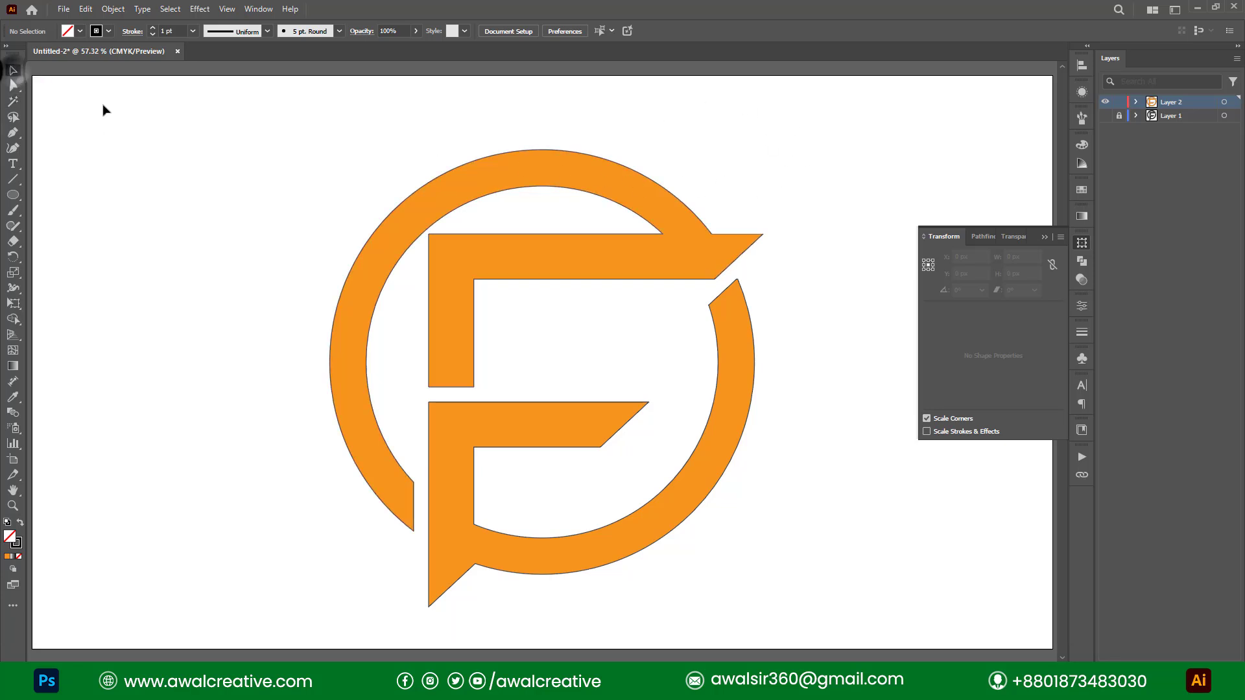
pyautogui.moveTo(213, 140); pyautogui.dragTo(775, 549)
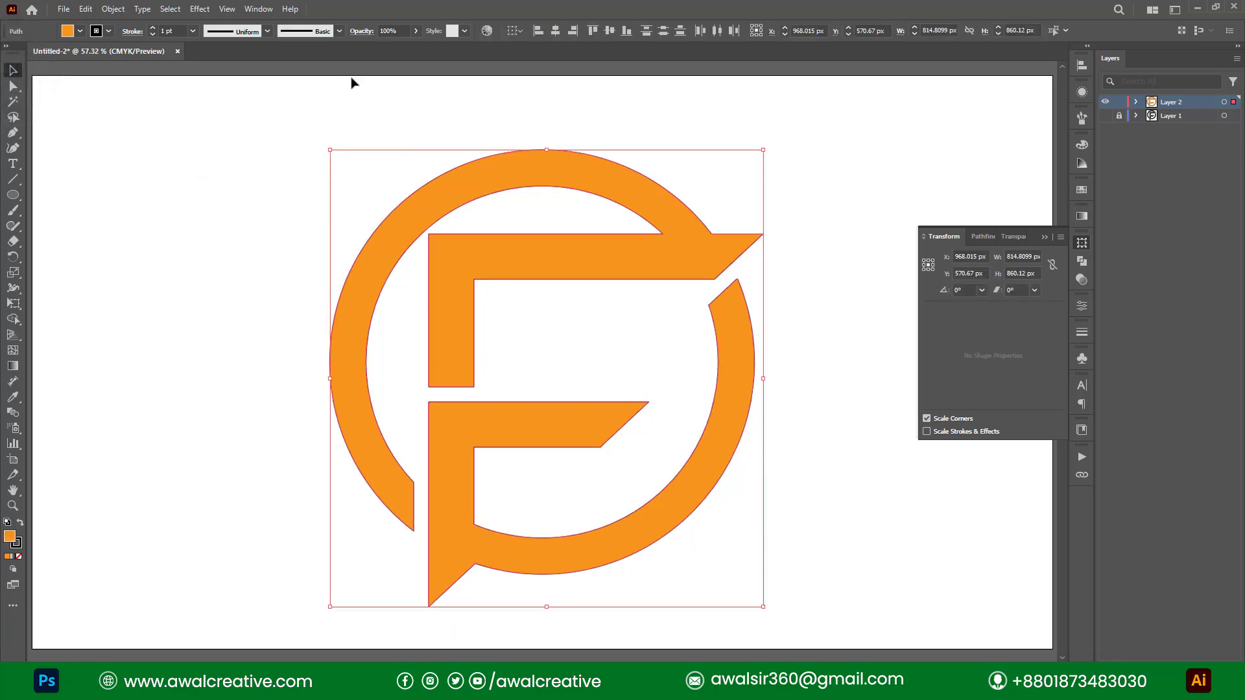
pyautogui.click(108, 30)
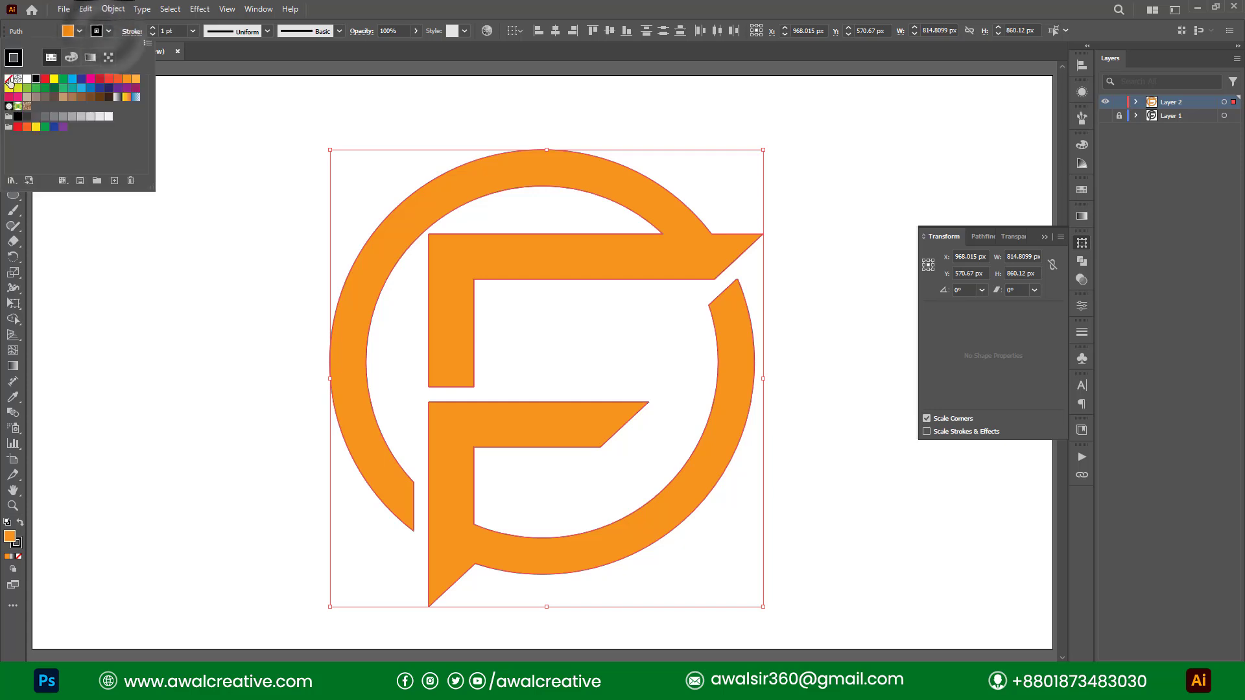
pyautogui.click(8, 78)
pyautogui.click(80, 31)
pyautogui.click(79, 30)
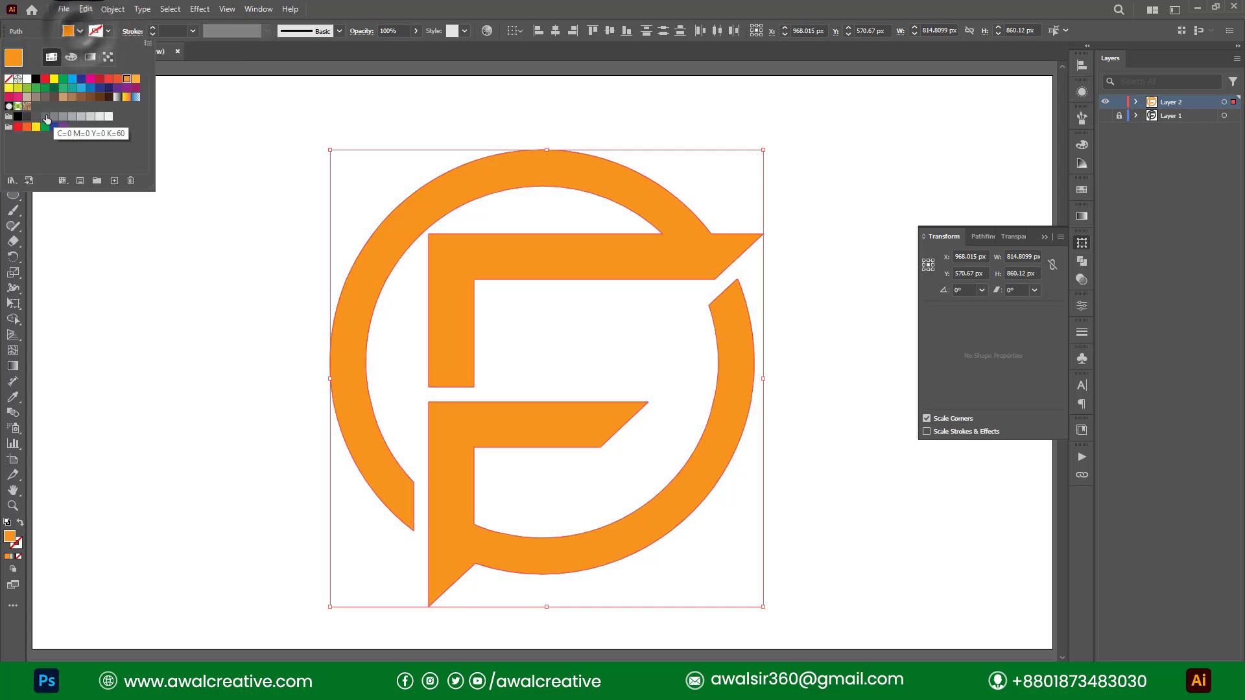
pyautogui.click(26, 118)
pyautogui.click(391, 106)
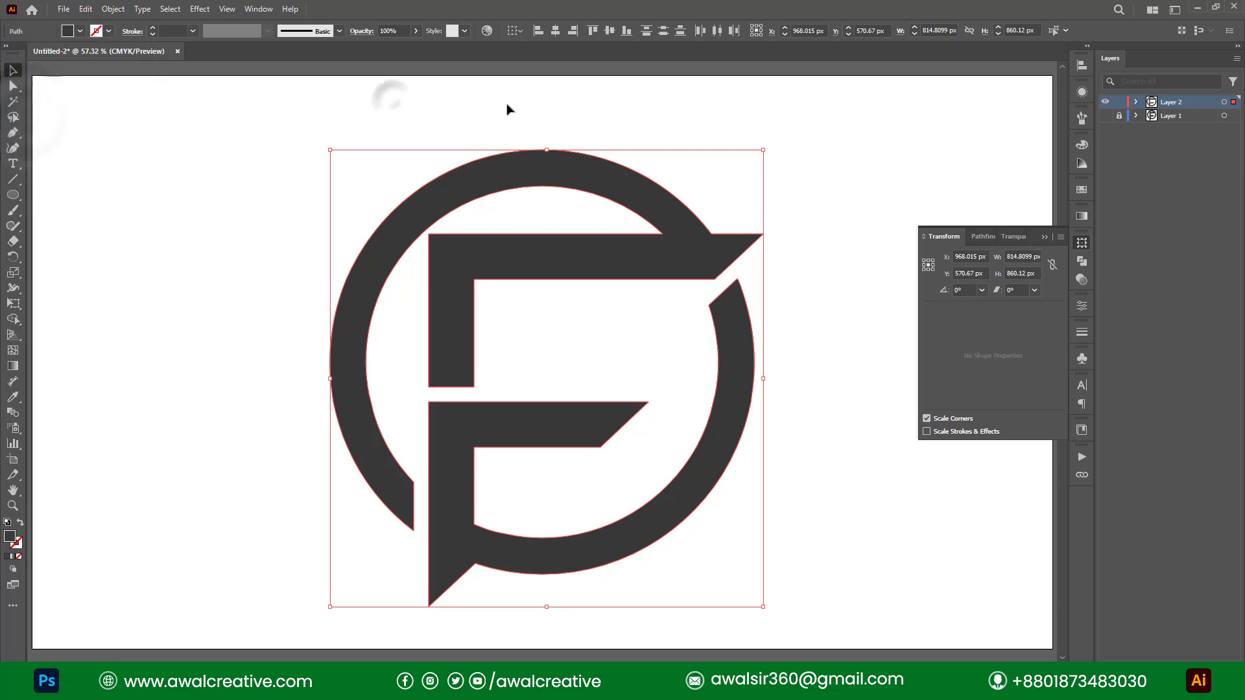
pyautogui.click(509, 109)
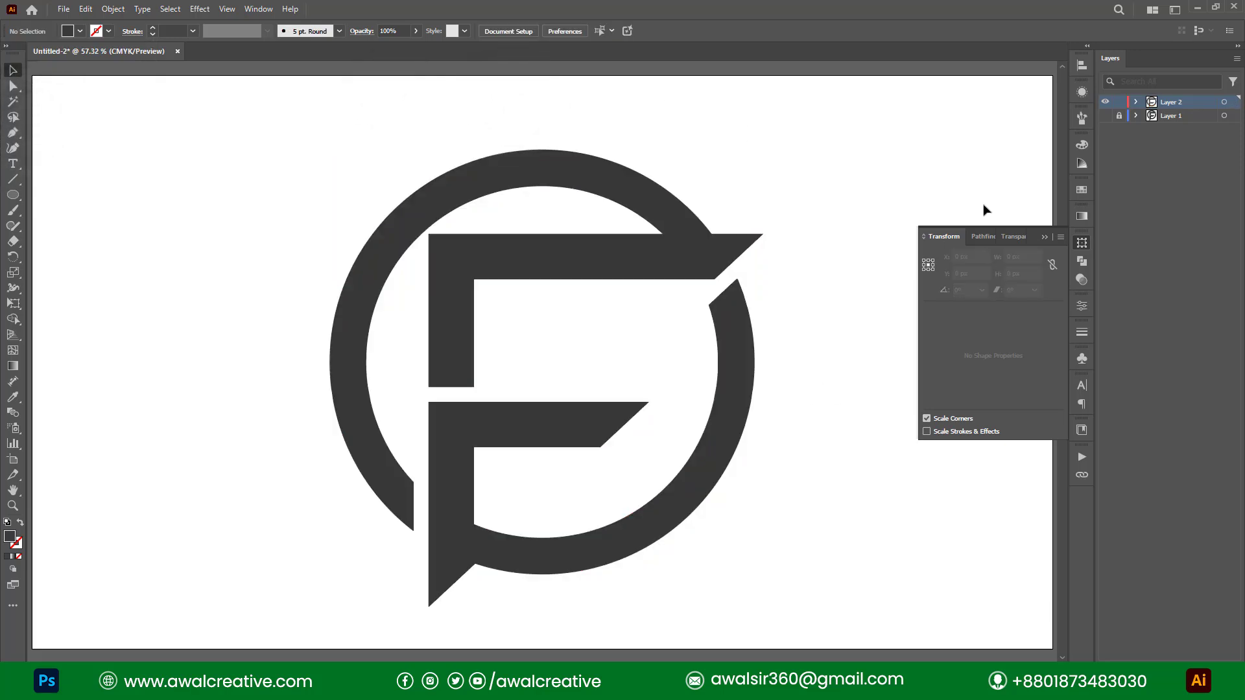
pyautogui.click(1045, 238)
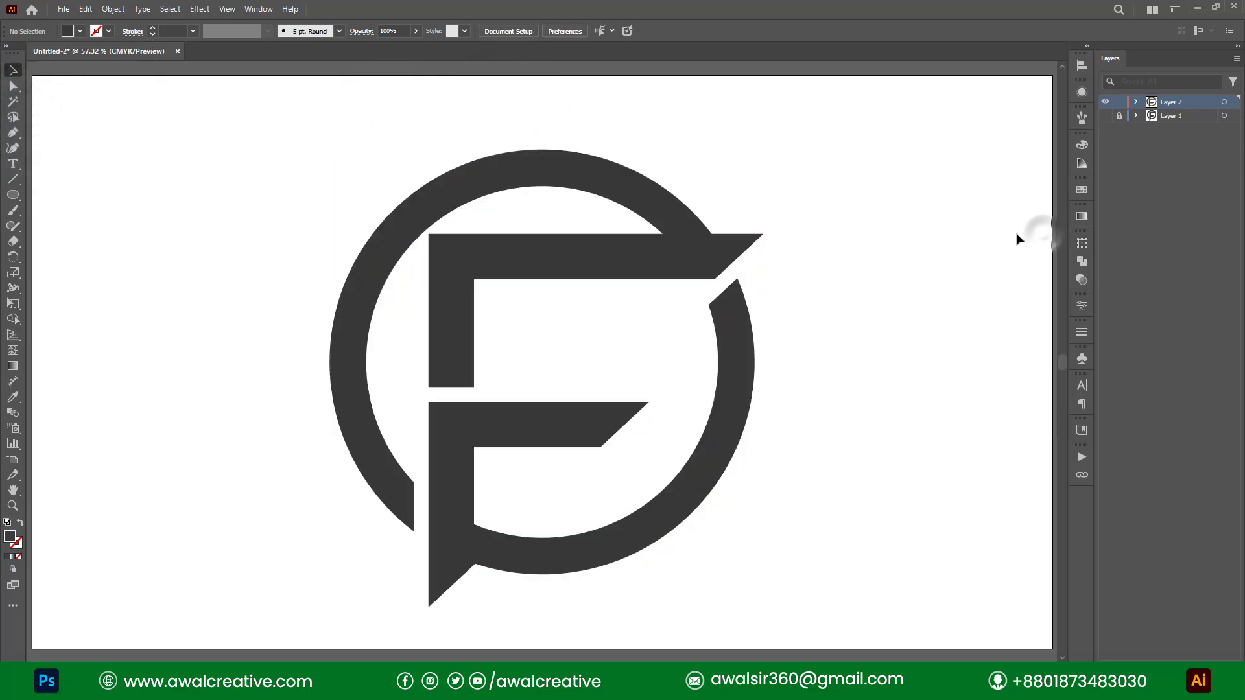
pyautogui.moveTo(226, 157); pyautogui.dragTo(770, 488)
pyautogui.click(869, 297)
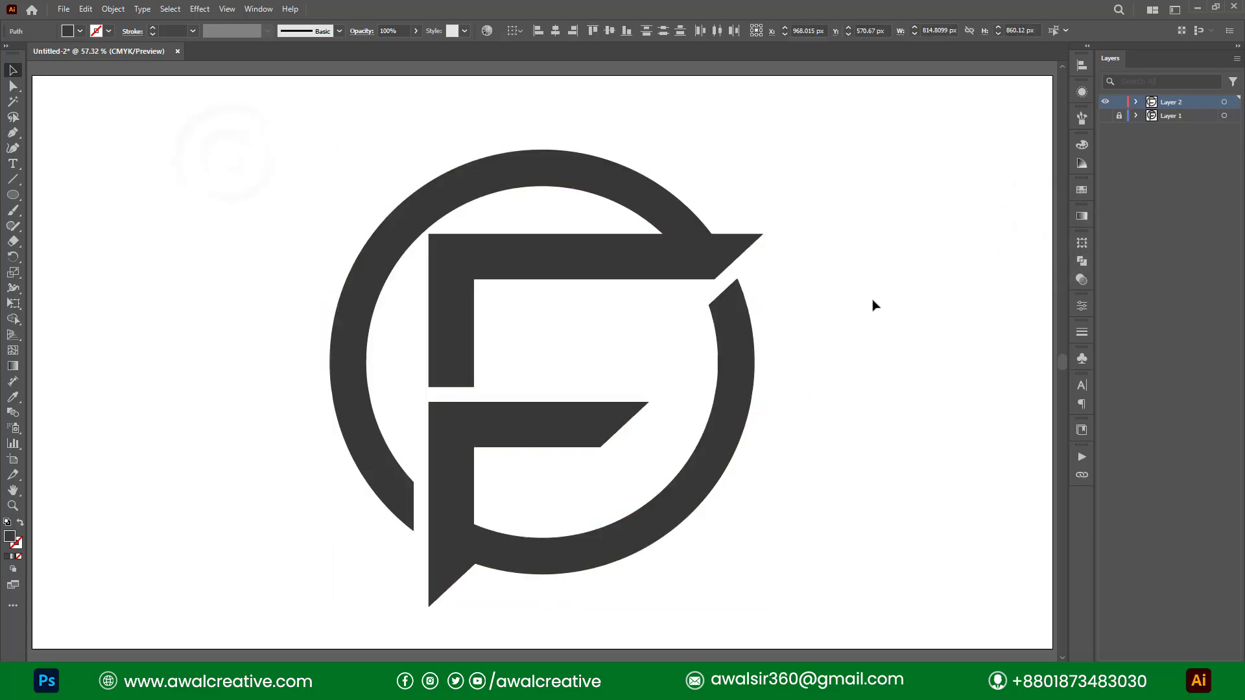
# - Round the outer upper-left corner of the F's upper shape to a radius of about 83.5 px
pyautogui.click(447, 257)
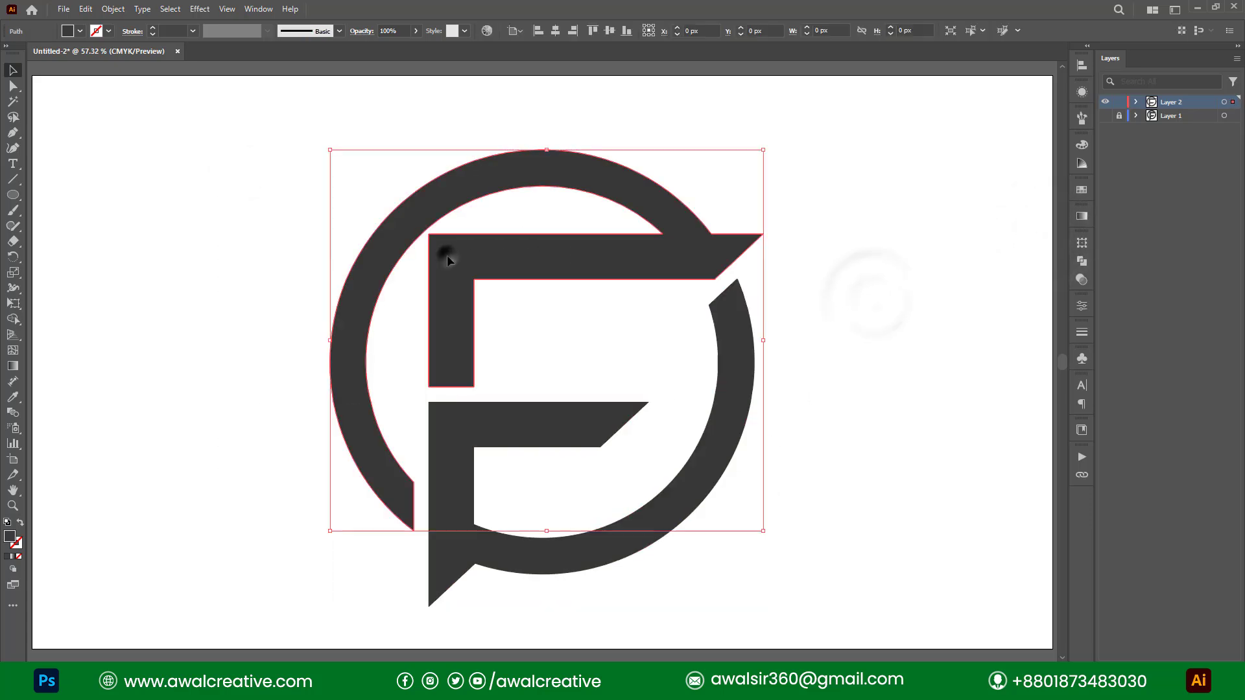
pyautogui.click(13, 85)
pyautogui.click(432, 238)
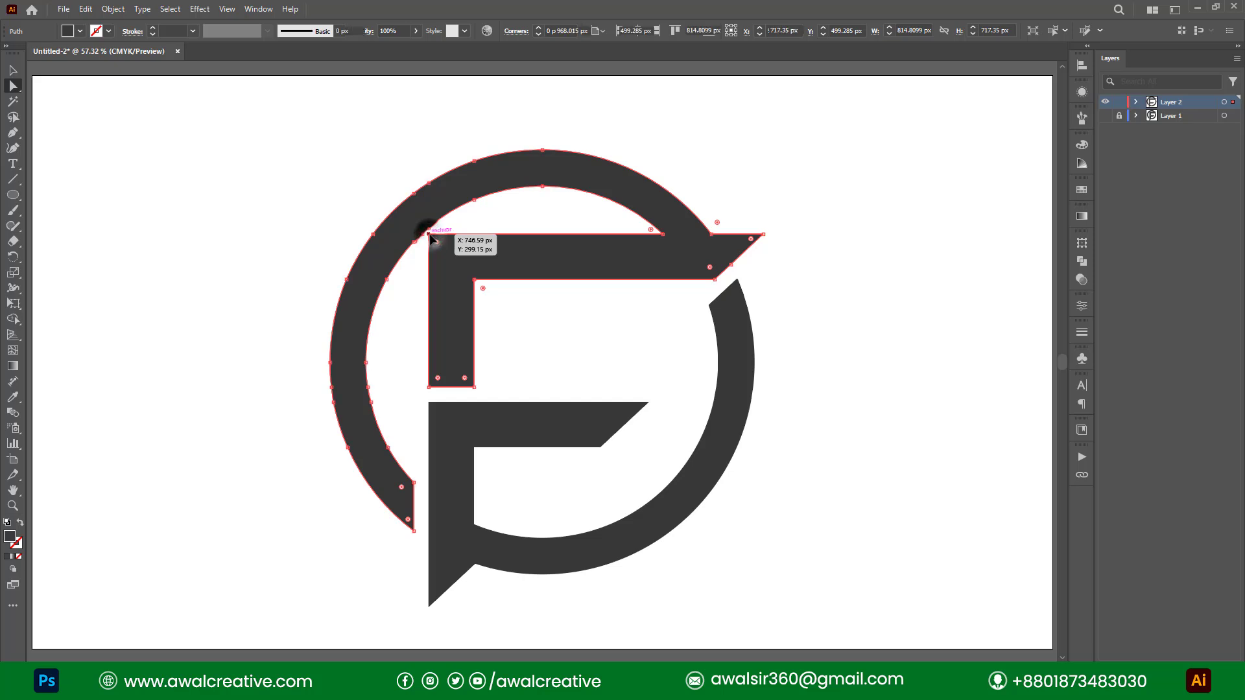
pyautogui.moveTo(436, 245); pyautogui.dragTo(457, 302)
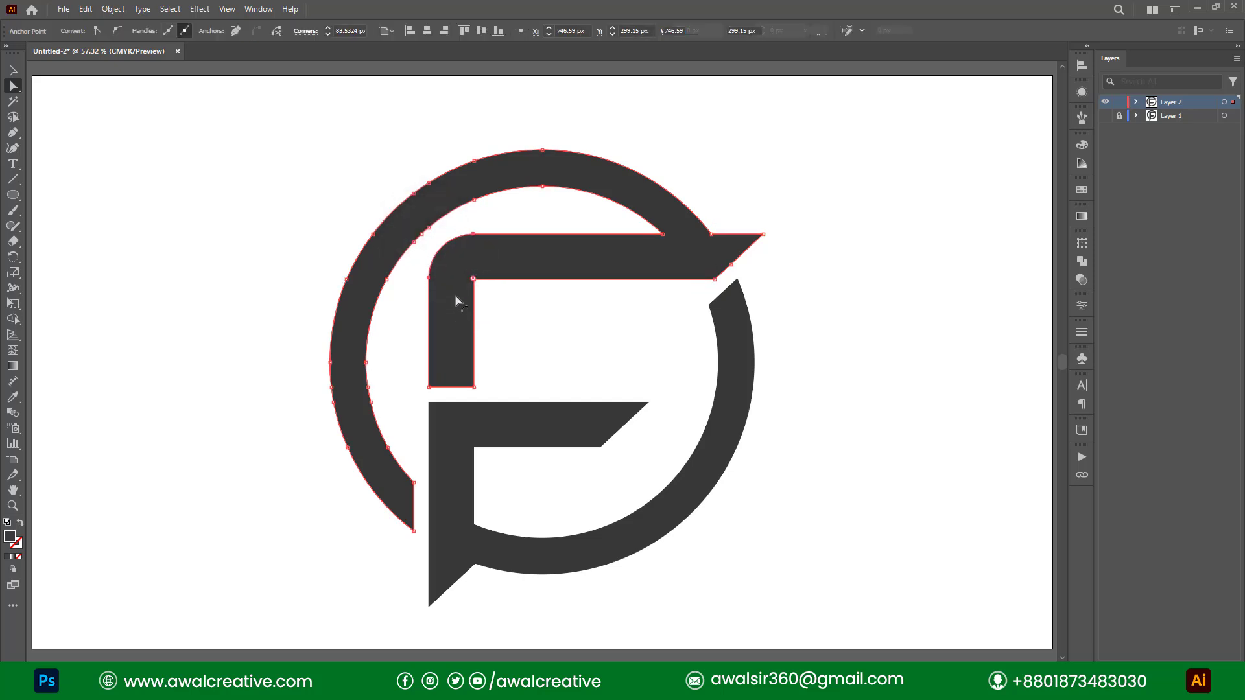
pyautogui.click(891, 136)
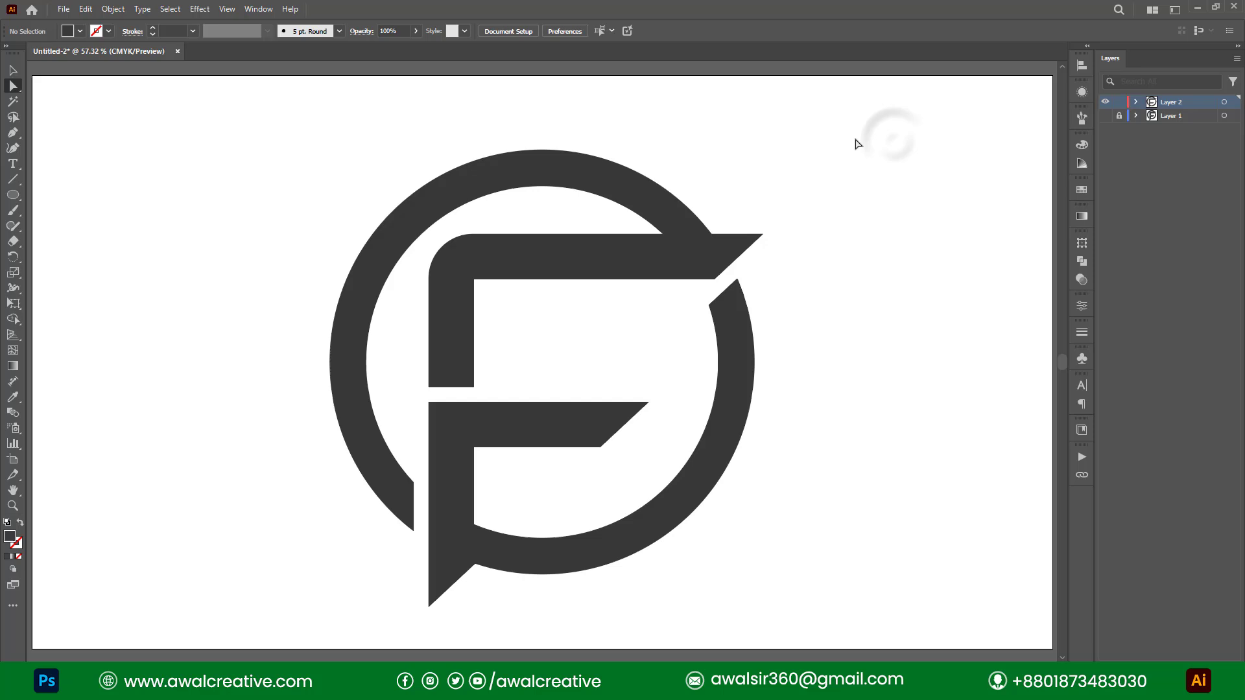
# - Try to round the upper-left corner of the F's lower shape, and select the whole logo with the Selection tool
pyautogui.click(429, 403)
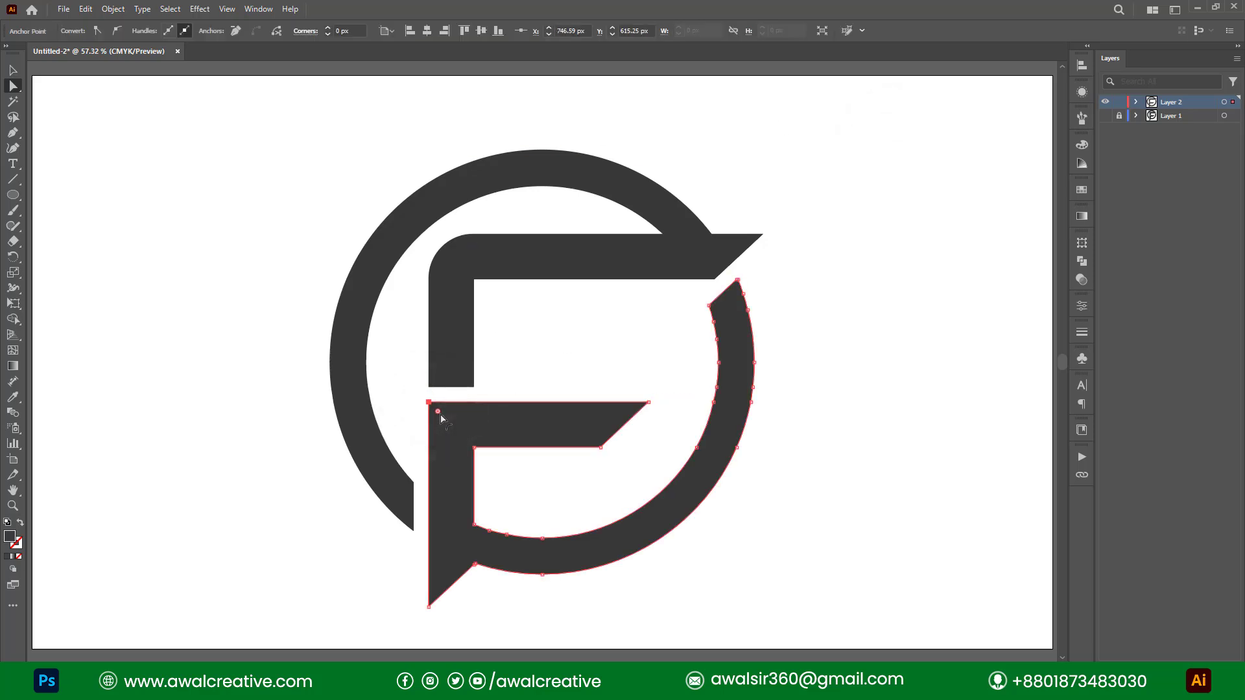
pyautogui.moveTo(438, 411)
pyautogui.mouseDown()
pyautogui.moveTo(452, 441)
pyautogui.moveTo(422, 396)
pyautogui.mouseUp()
pyautogui.press('v')
pyautogui.moveTo(280, 128); pyautogui.dragTo(821, 597)
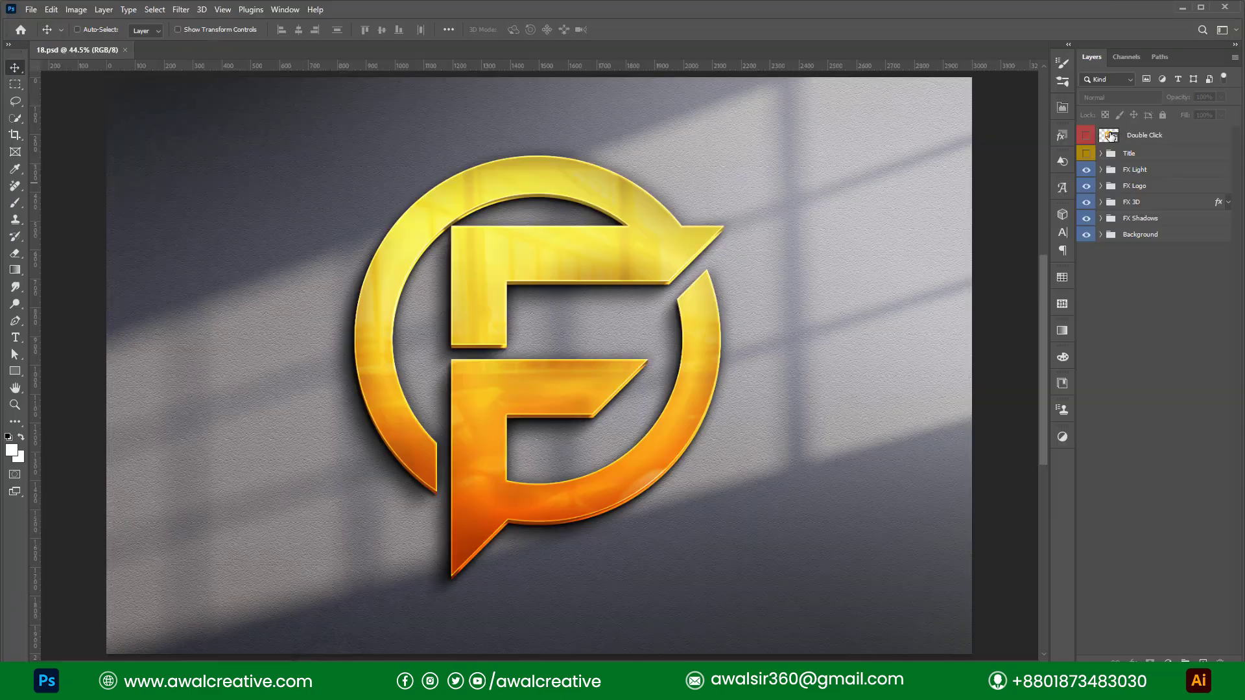
# - Switch to Photoshop and, inside the Double Click smart object, hide the old logo layer and copy its layer style
pyautogui.click(1110, 136)
pyautogui.doubleClick(1111, 136)
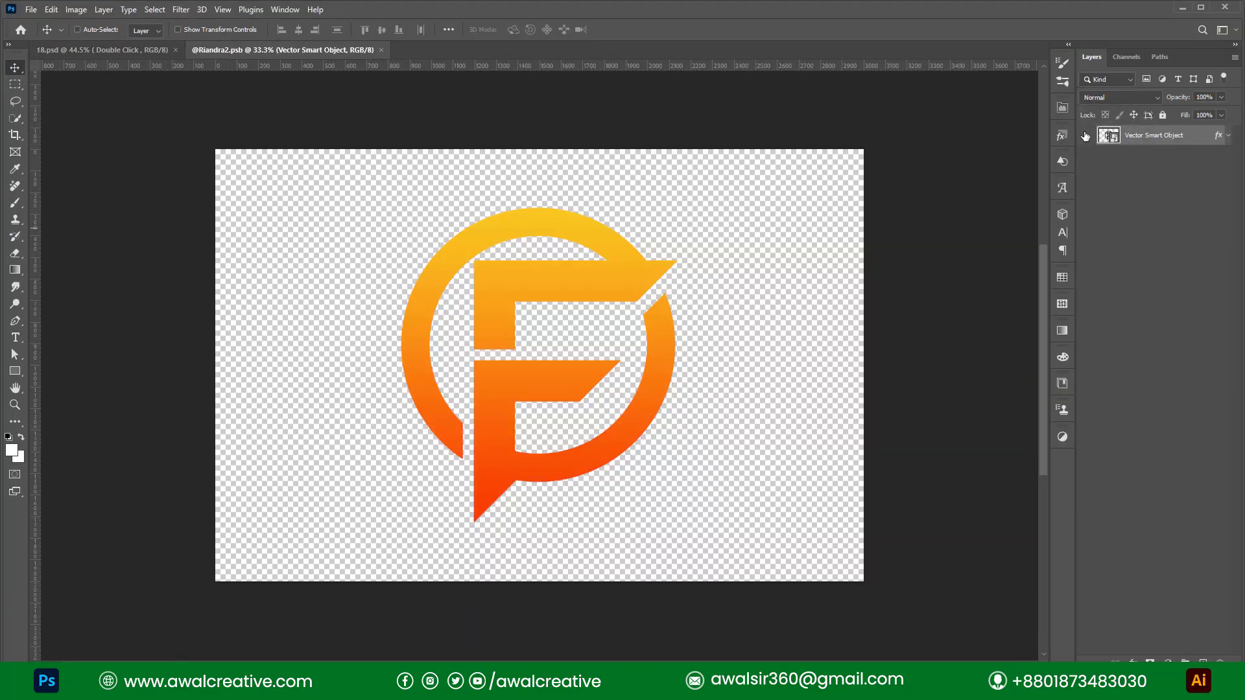
pyautogui.rightClick(1195, 138)
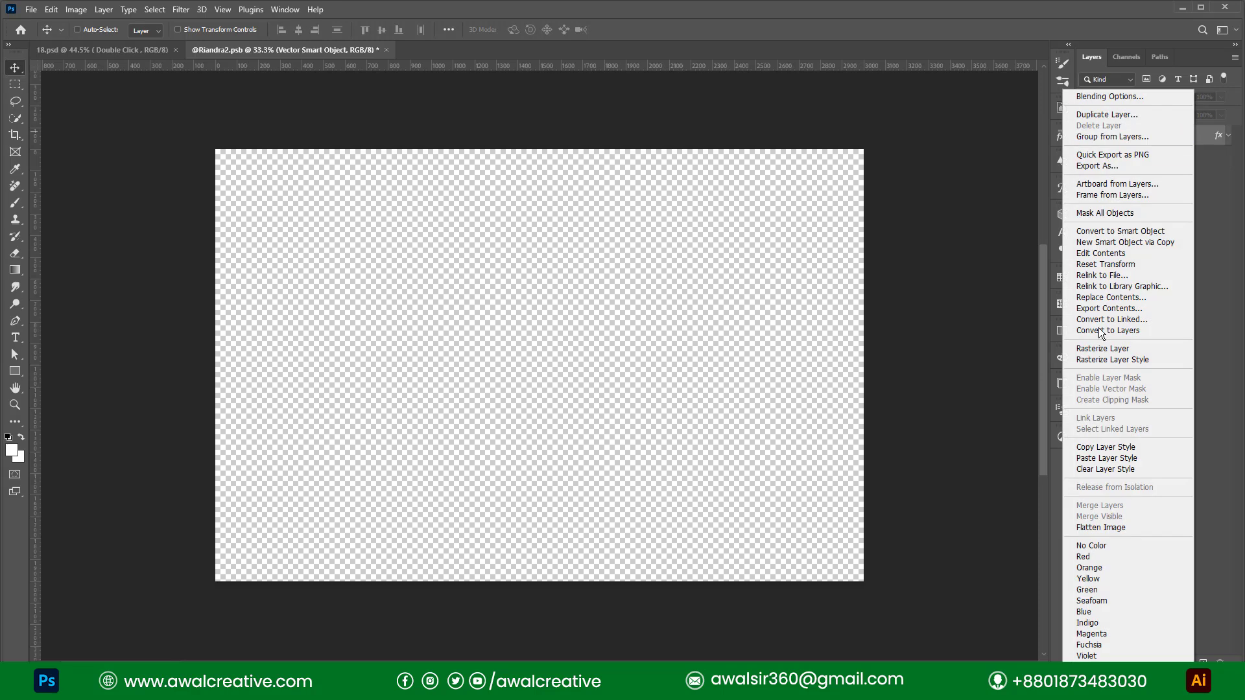
pyautogui.click(1105, 447)
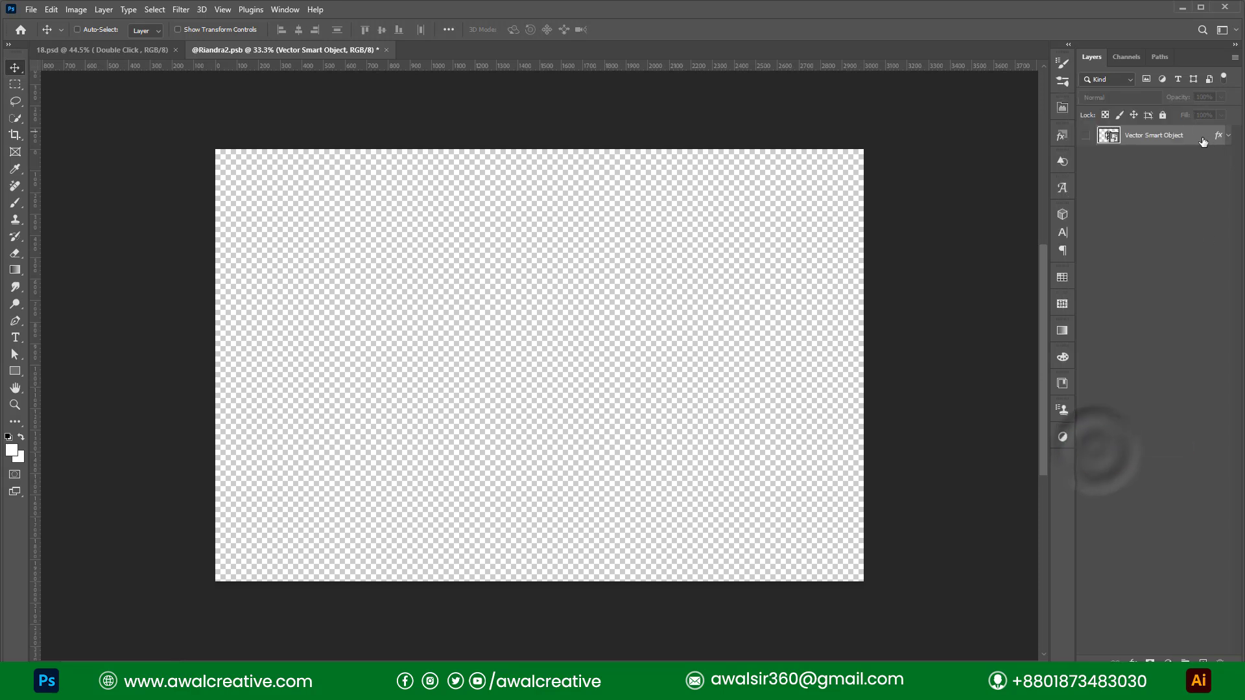
pyautogui.moveTo(1202, 138); pyautogui.dragTo(1214, 665)
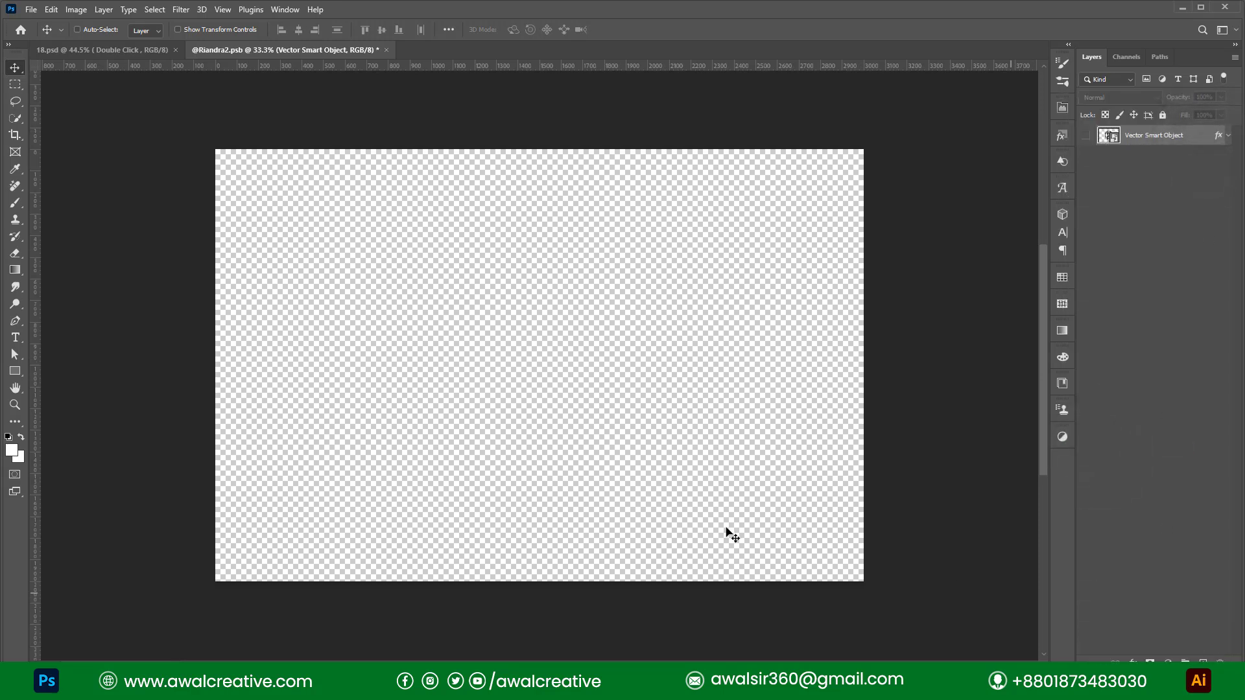
# - Copy the new logo from Illustrator into the Photoshop smart object, scaled to about 169% and centred on the canvas
pyautogui.hotkey('alt', 'Tab')
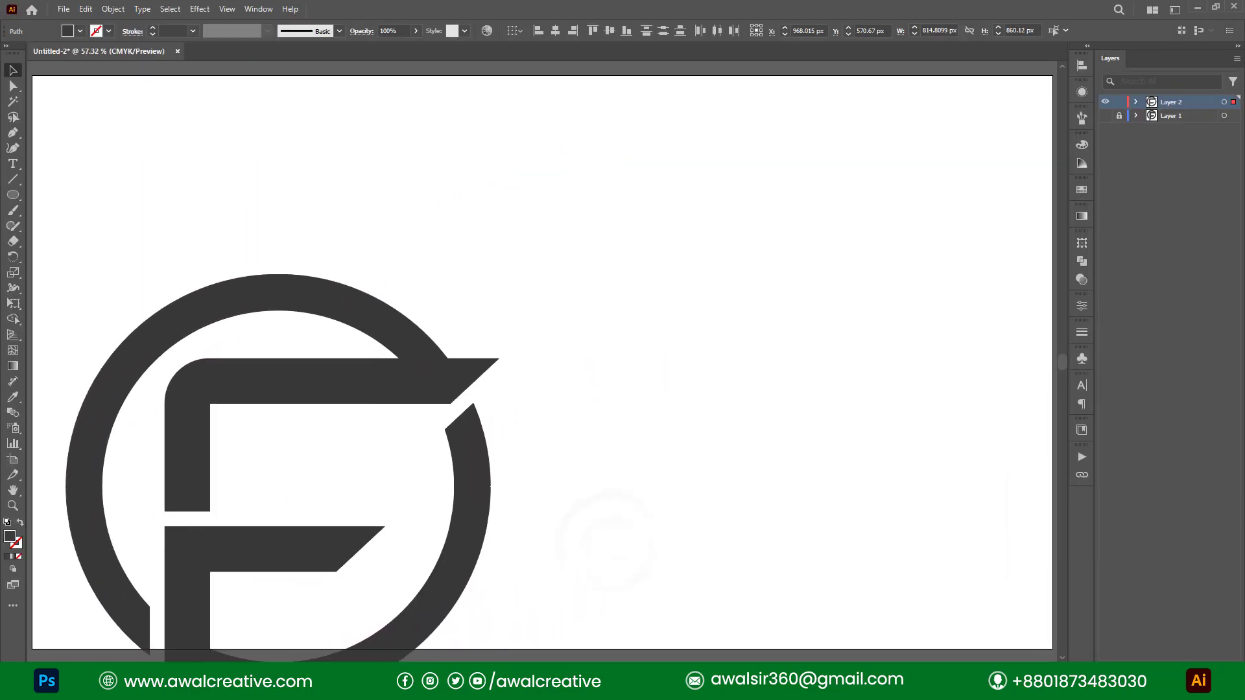
pyautogui.hotkey('alt', 'Tab')
pyautogui.hotkey('ctrl', 'v')
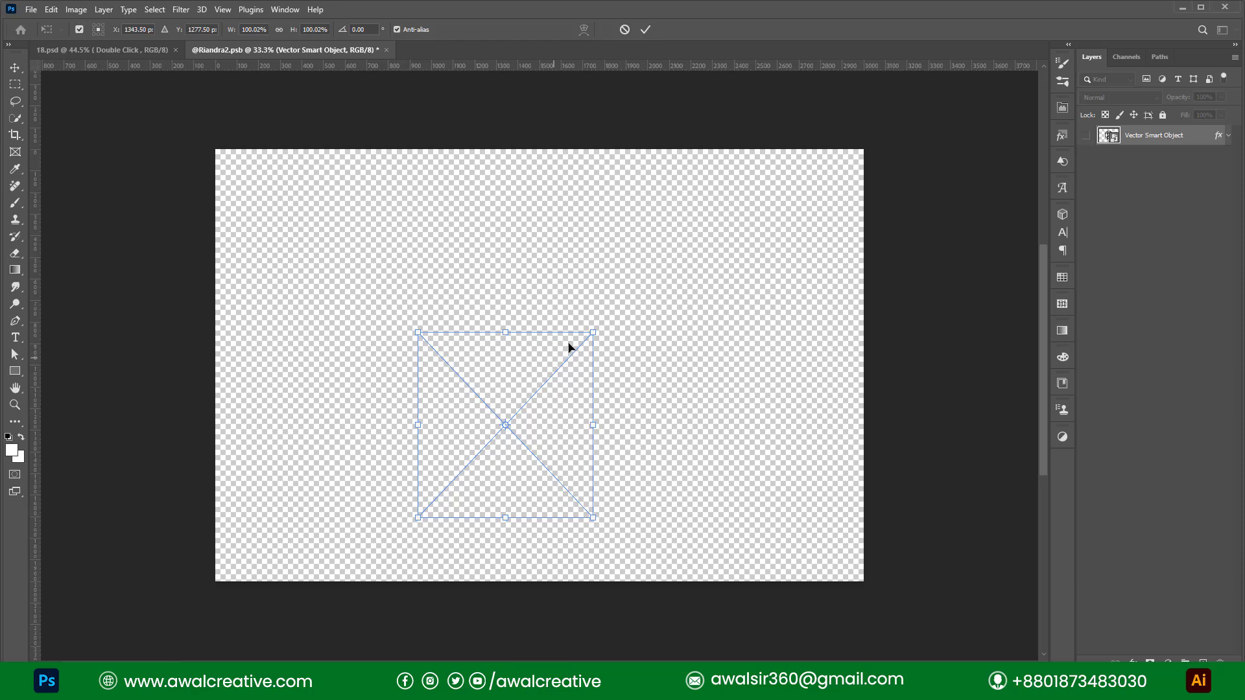
pyautogui.moveTo(505, 332); pyautogui.dragTo(505, 203)
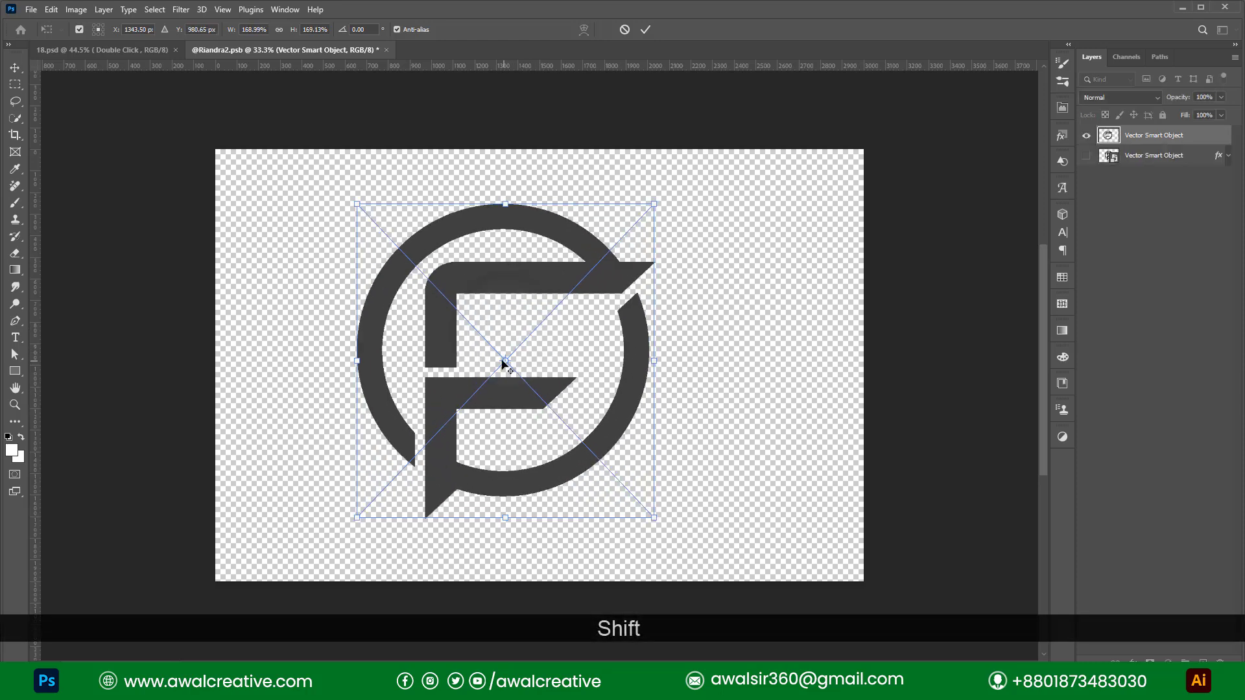
pyautogui.moveTo(505, 363); pyautogui.dragTo(539, 368)
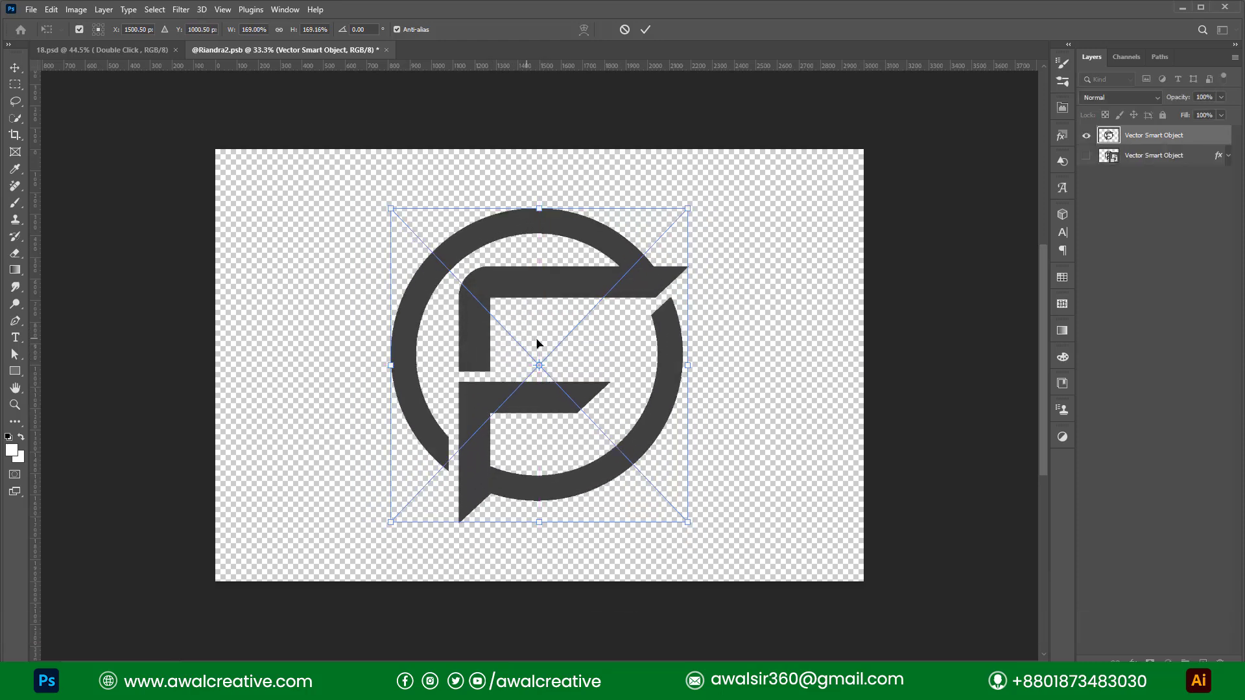
pyautogui.click(646, 29)
# - Paste the copied layer style onto the new logo layer, and save and close the smart object to update the 18.psd mockup
pyautogui.rightClick(1152, 134)
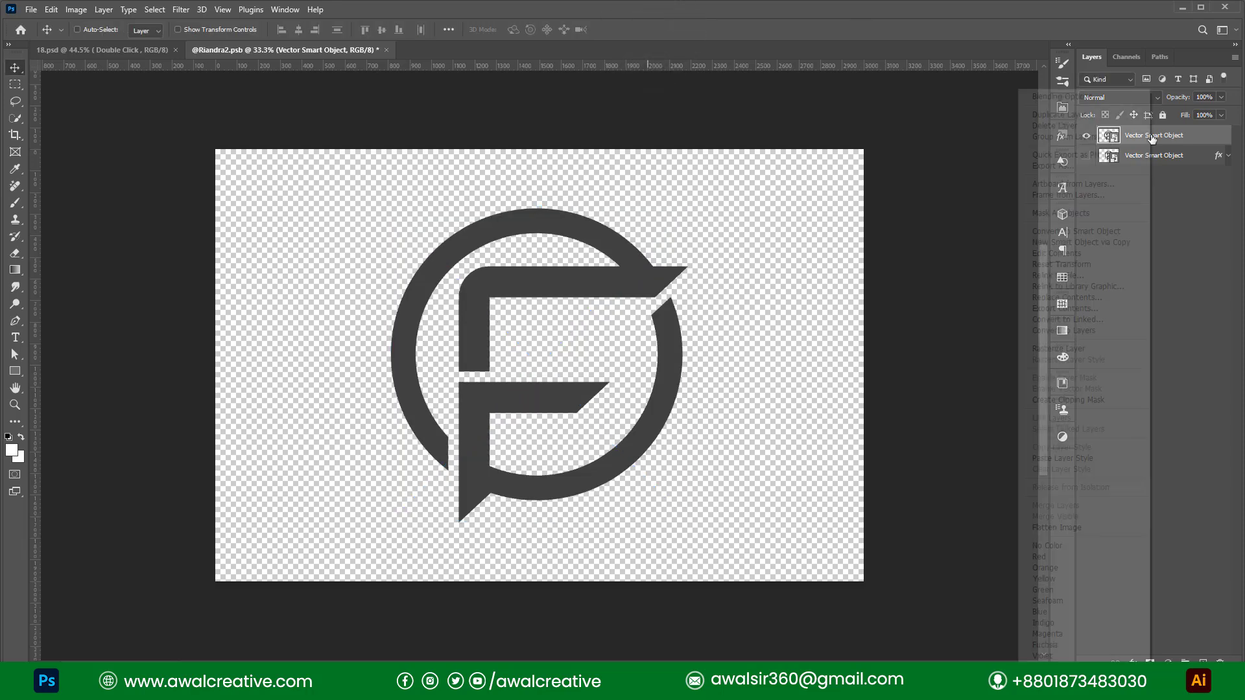
pyautogui.click(1077, 458)
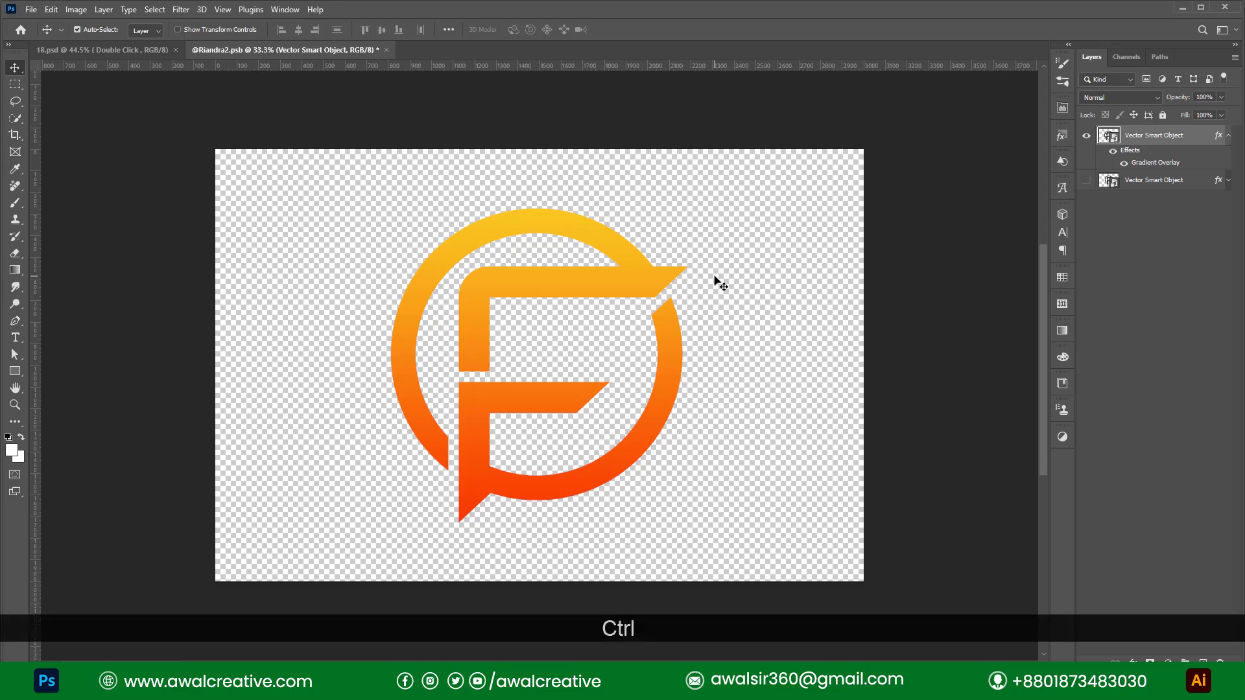
pyautogui.hotkey('ctrl', 's')
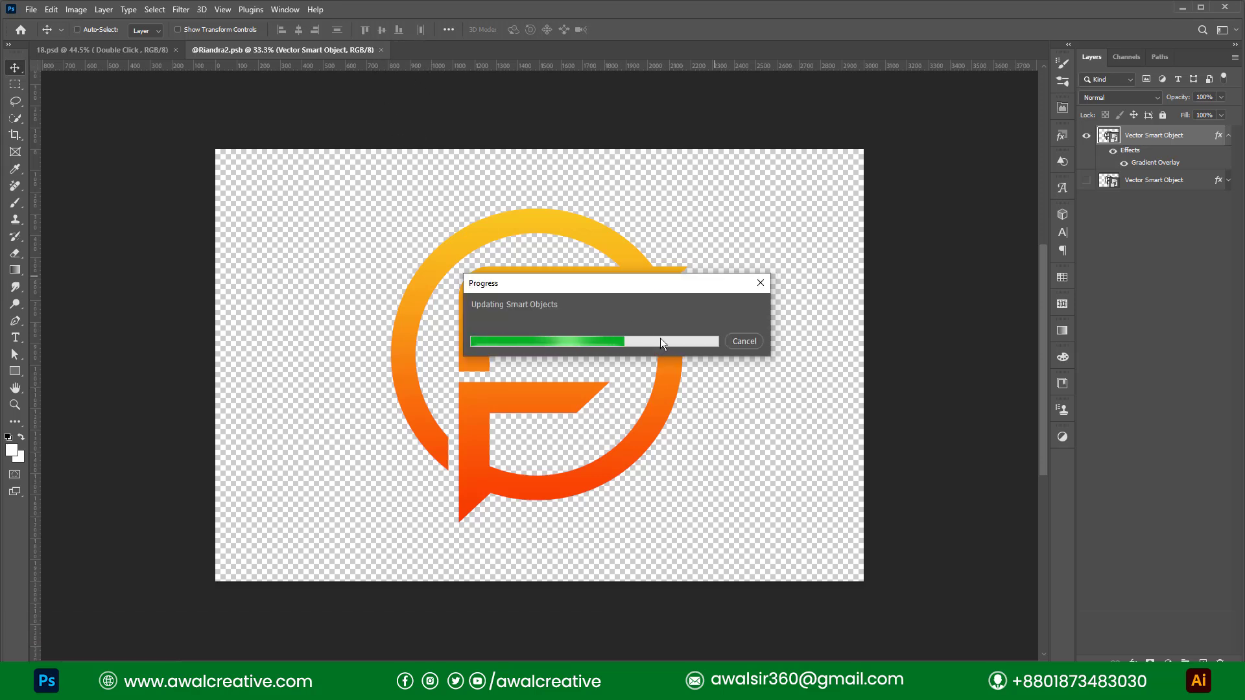
pyautogui.click(387, 50)
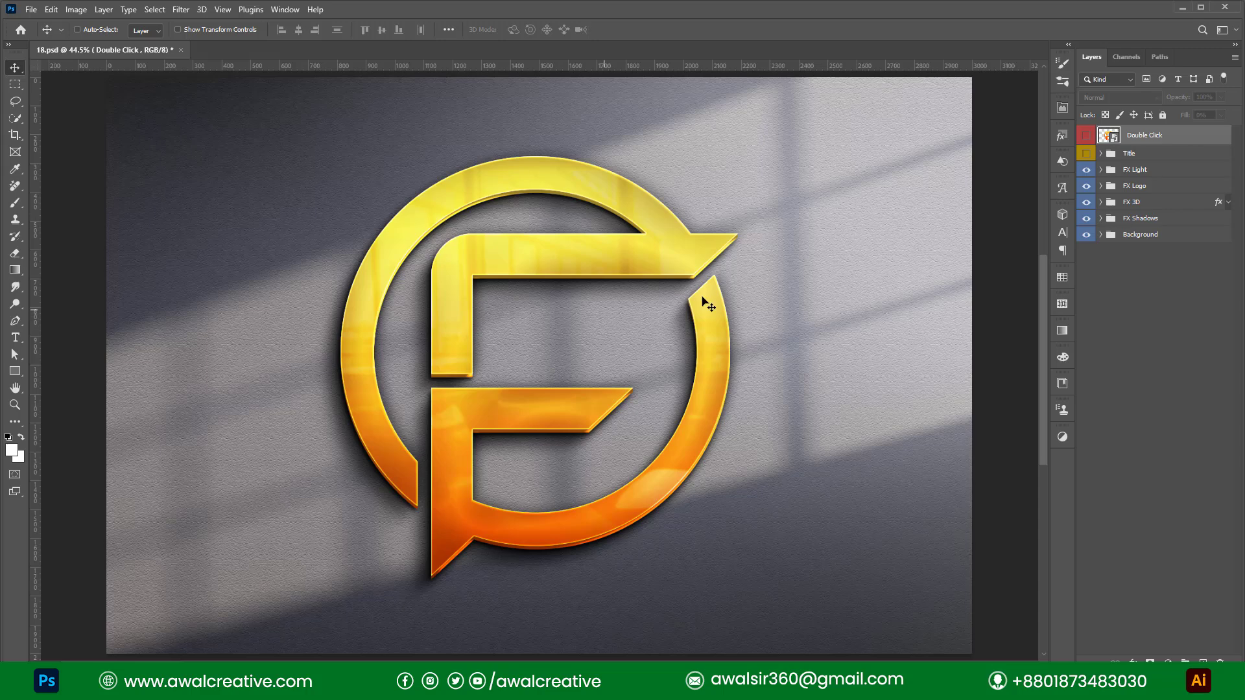
pyautogui.click(1174, 350)
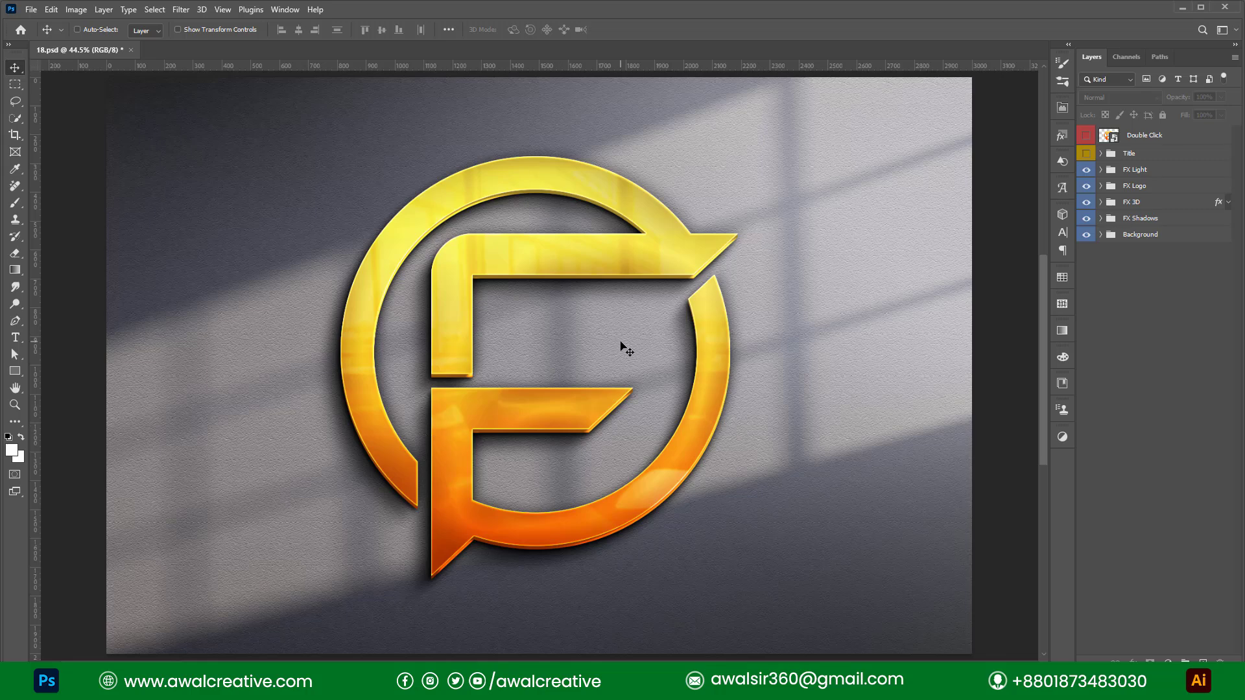
pyautogui.click(1189, 506)
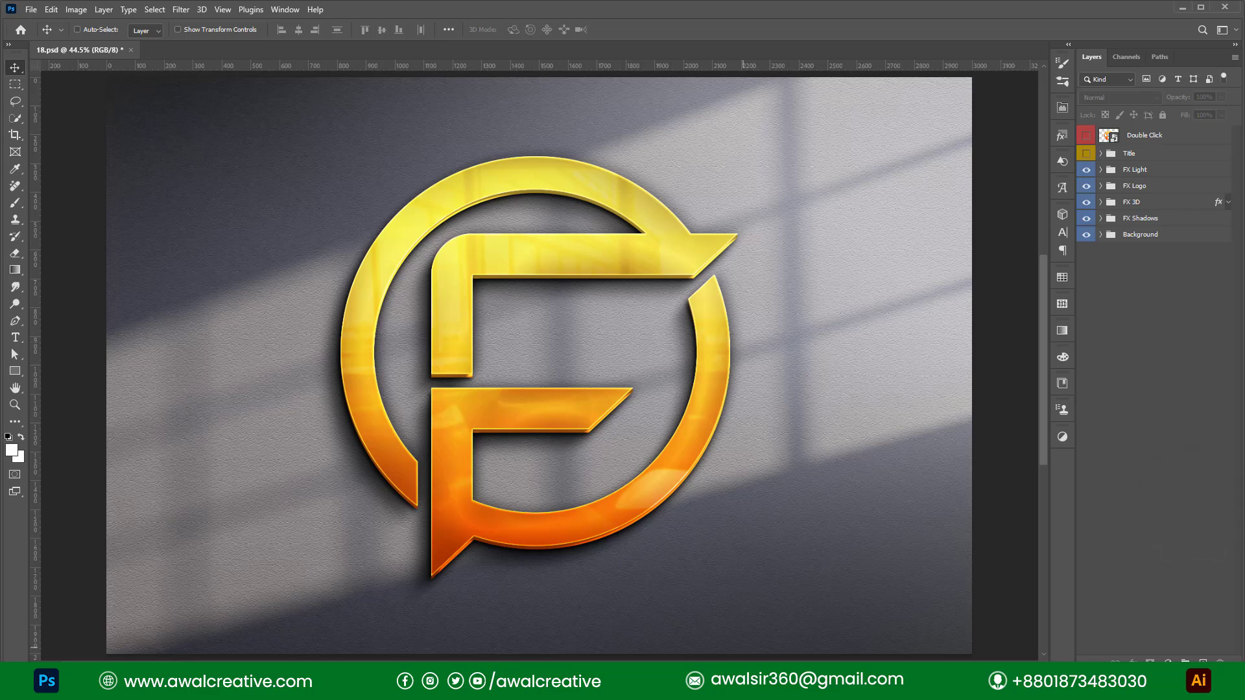